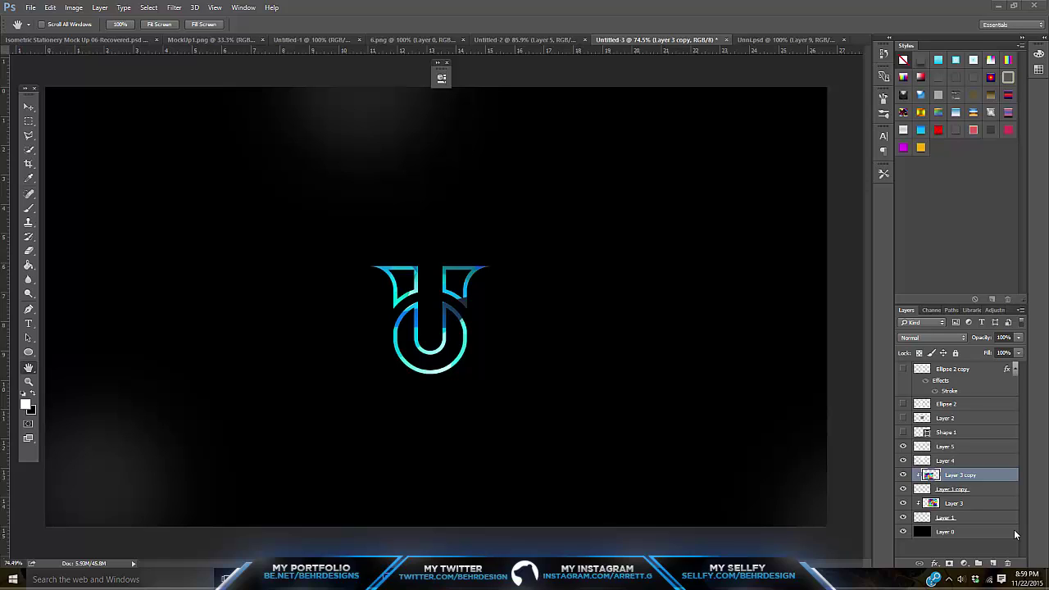
Compare the pencil sketch on Layer 2 with the finished logo by toggling the visibility of Layer 2, Layer 3 copy and Layer 4.
left_click(903, 418)
left_click(904, 475)
left_click(904, 461)
left_click(904, 474)
left_click(904, 460)
left_click(903, 418)
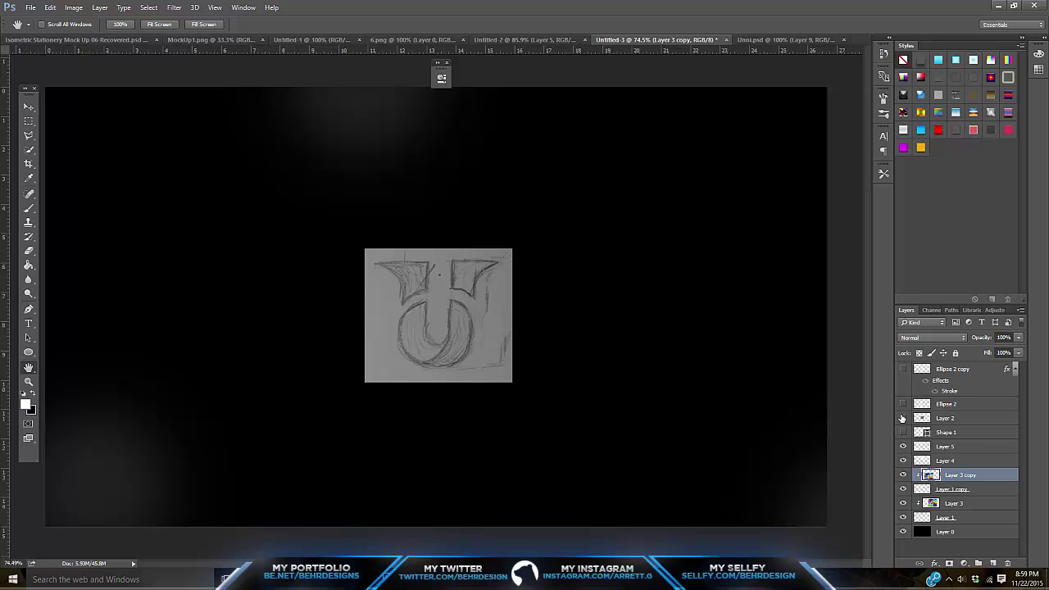
left_click(903, 418)
left_click(902, 418)
left_click(902, 418)
left_click(903, 419)
left_click(902, 418)
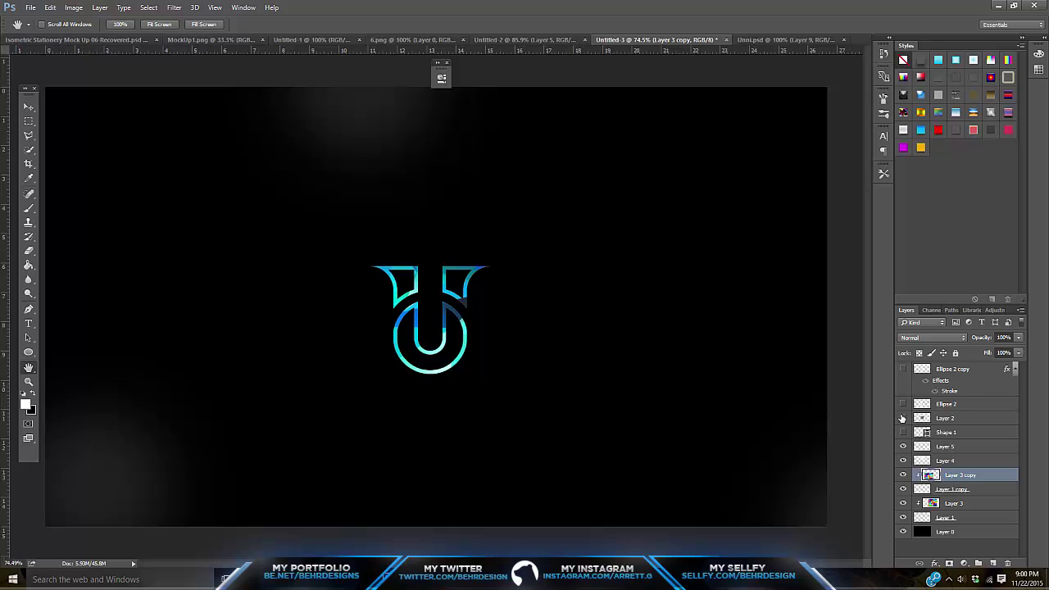
Hide Layer 5, Layer 4, Layer 3 copy, Layer 1 copy, Layer 3 and Layer 1, and show the sketch on Layer 2.
left_click_drag(903, 447, 903, 481)
left_click(903, 503)
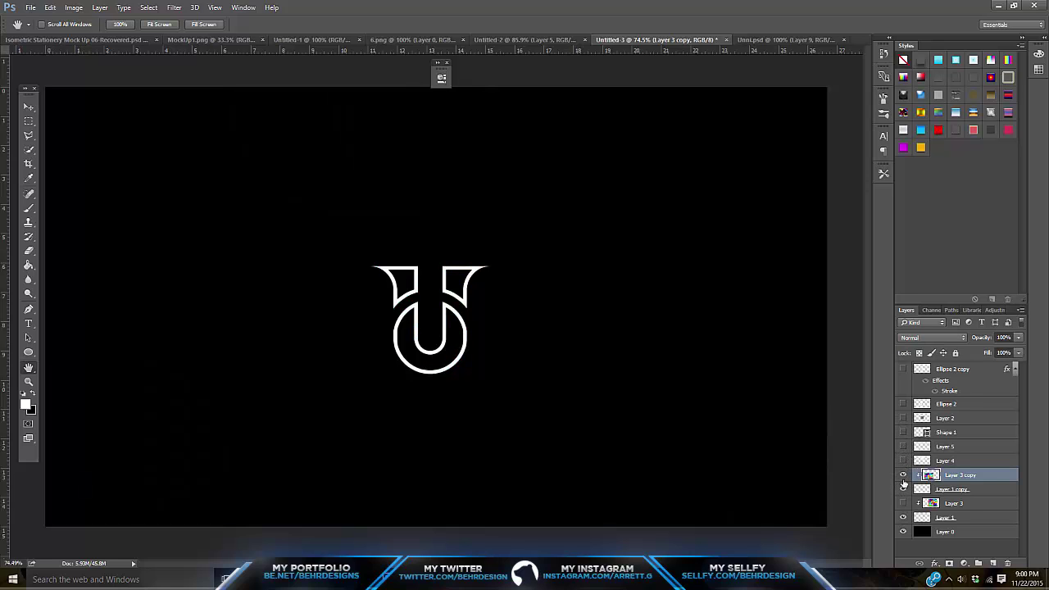
left_click(903, 503)
left_click(904, 475)
left_click(904, 504)
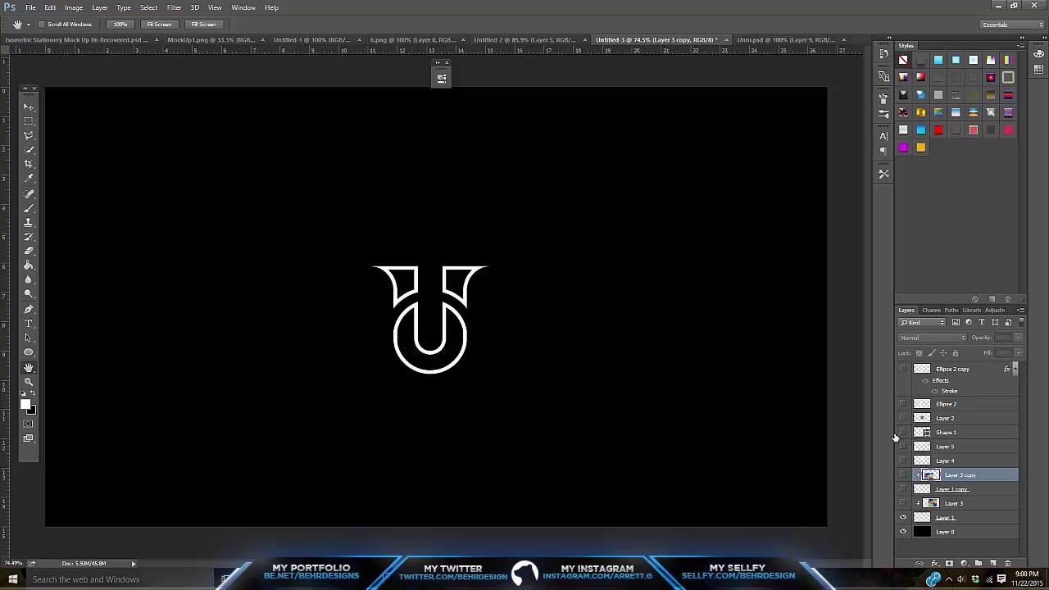
left_click(903, 418)
left_click(903, 517)
Reset the foreground and background to the default colours and display the guides over the sketch.
left_click(25, 392)
left_click(28, 382)
left_click_drag(333, 301, 358, 294)
mouse_move(415, 309)
left_mouse_down()
mouse_move(374, 308)
mouse_move(454, 297)
left_mouse_up()
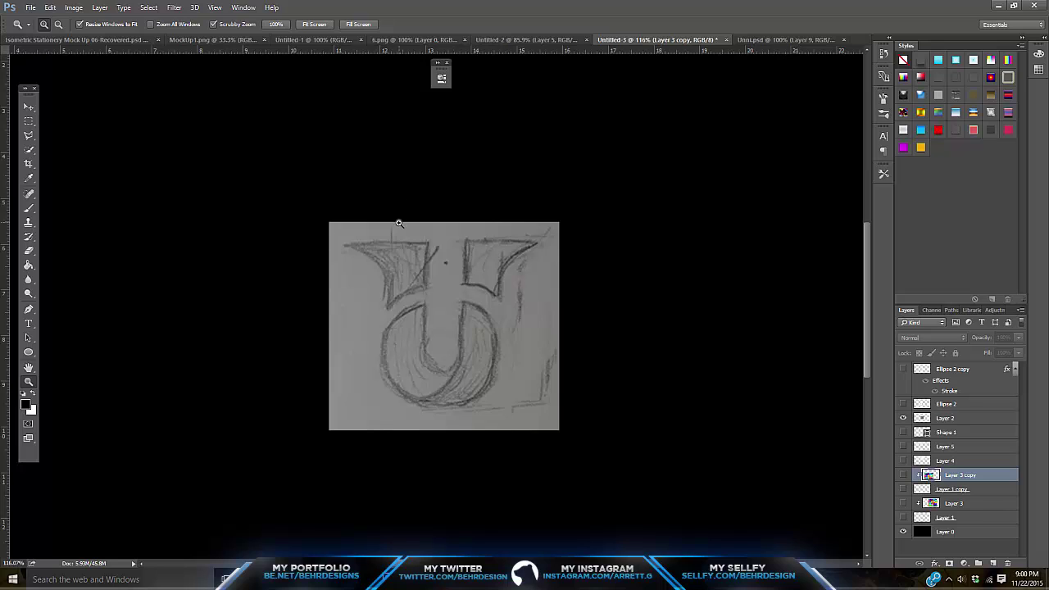
key("ctrl+semicolon")
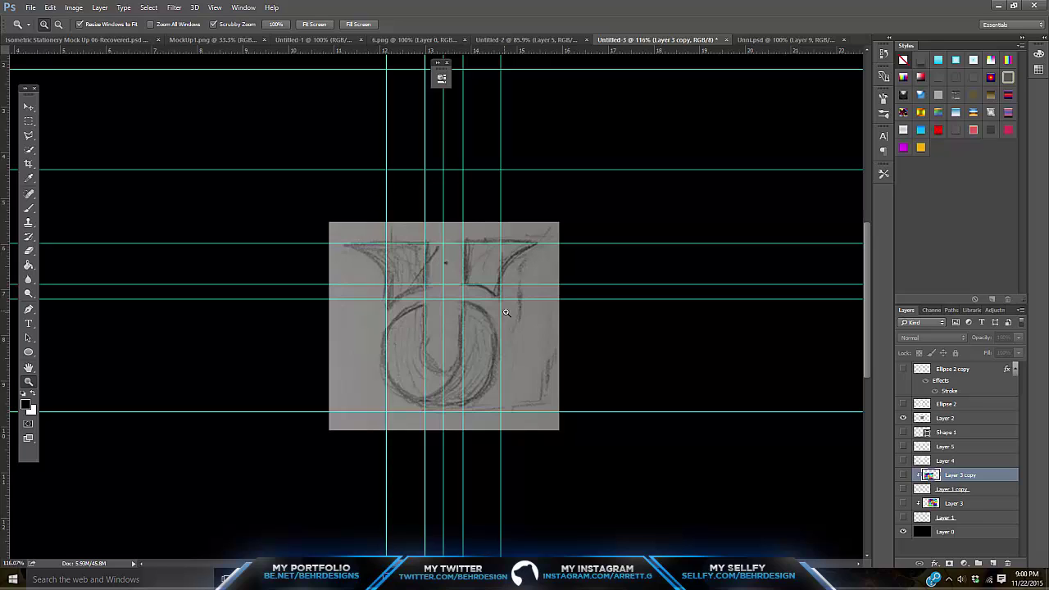
Add a new empty layer directly below the sketch layer.
left_click(943, 432)
left_click(947, 461, "shift")
left_click(991, 564)
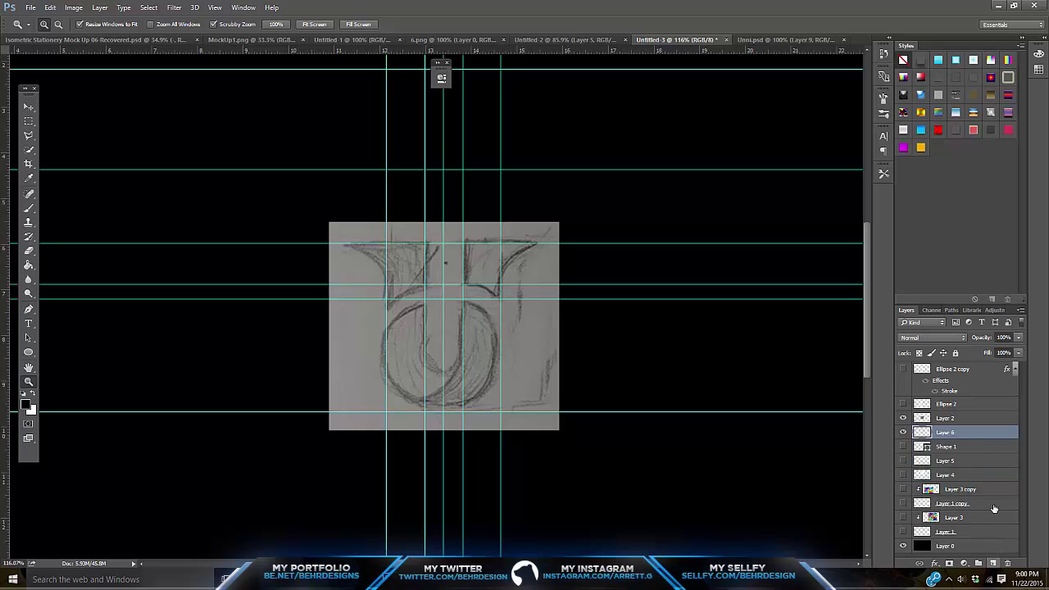
Delete the layers Ellipse 2 copy, Ellipse 2, Shape 1, Layer 5 and Layer 4.
left_click(955, 404)
left_click(1009, 563)
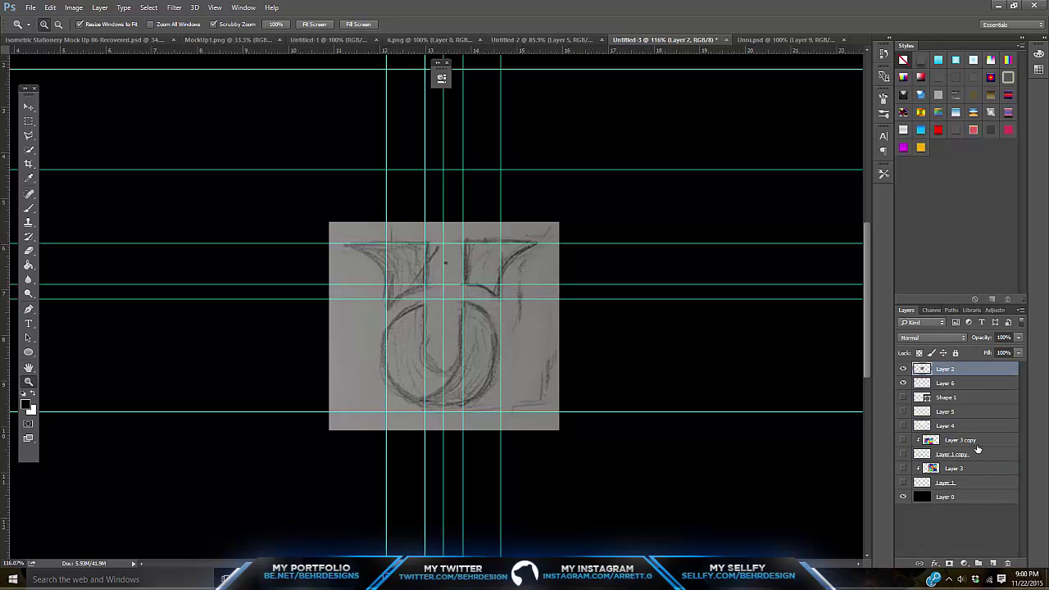
left_click(975, 397)
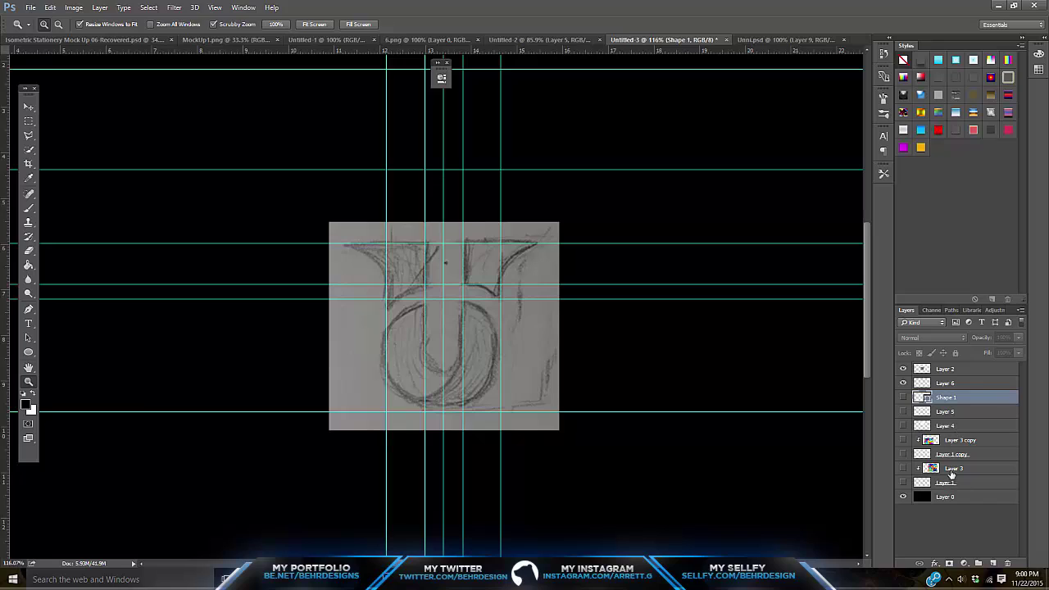
left_click(962, 426, "shift")
left_click(1008, 564)
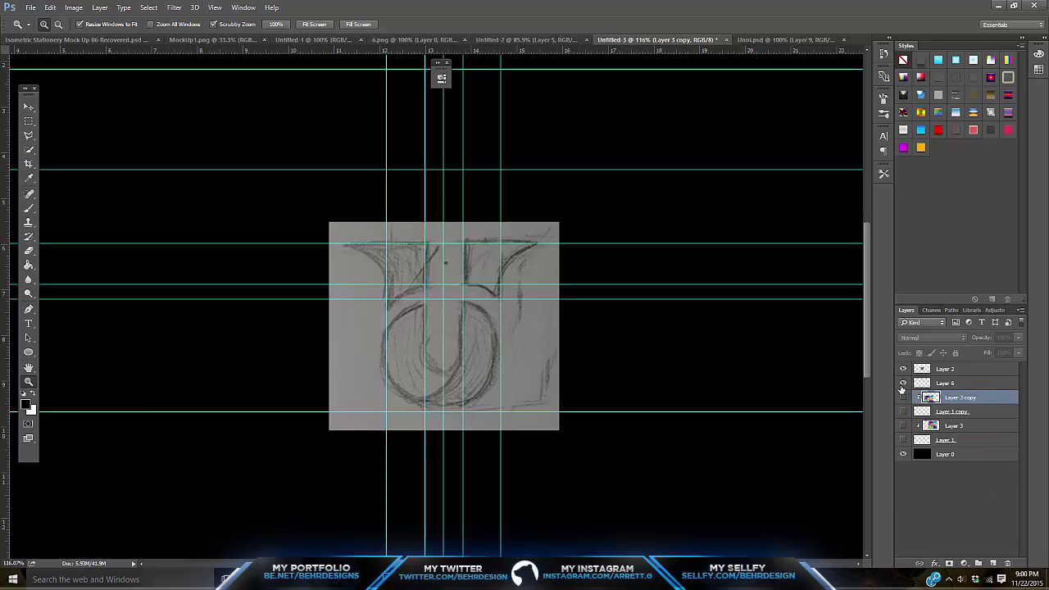
Delete the empty Layer 6 and the old logo layers Layer 3 and Layer 1.
left_click(935, 384)
left_click(1007, 563)
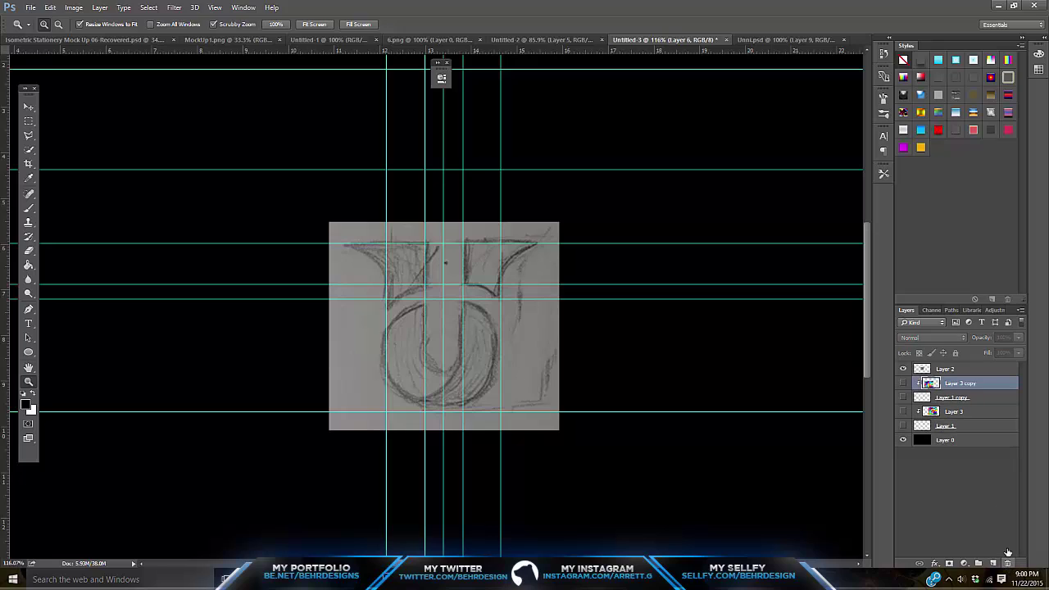
left_click(953, 425)
left_click(954, 411, "shift")
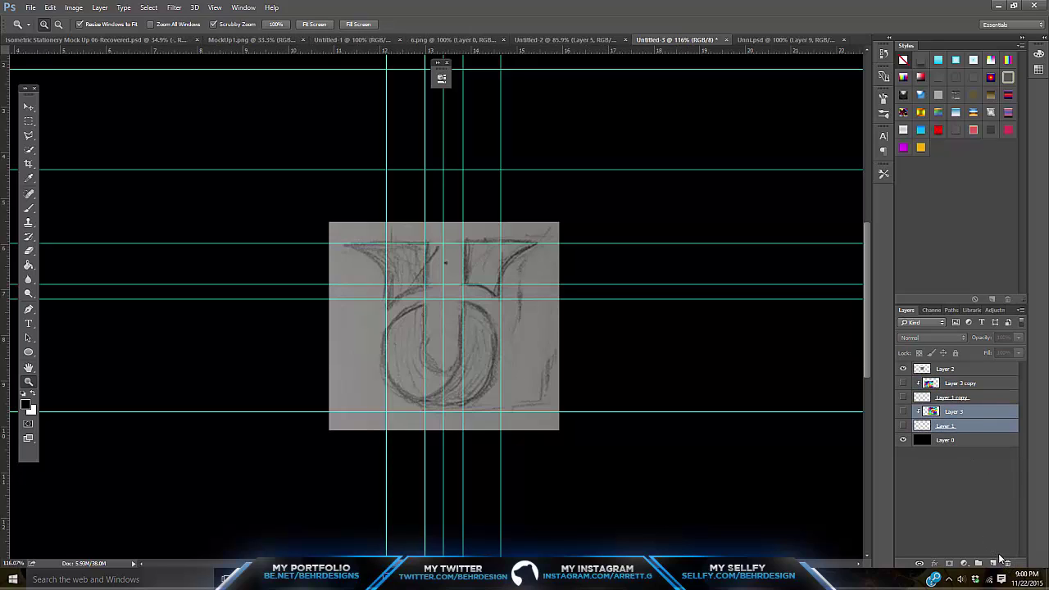
left_click(1008, 564)
Add a new empty layer directly above the sketch on Layer 2.
left_click(955, 352)
left_click(956, 353)
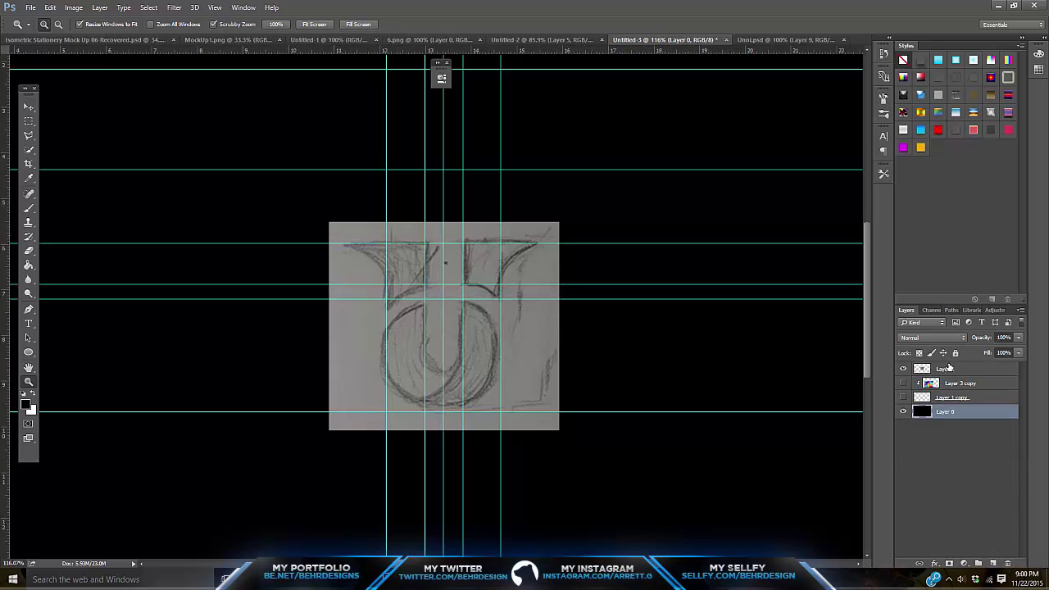
left_click(951, 369)
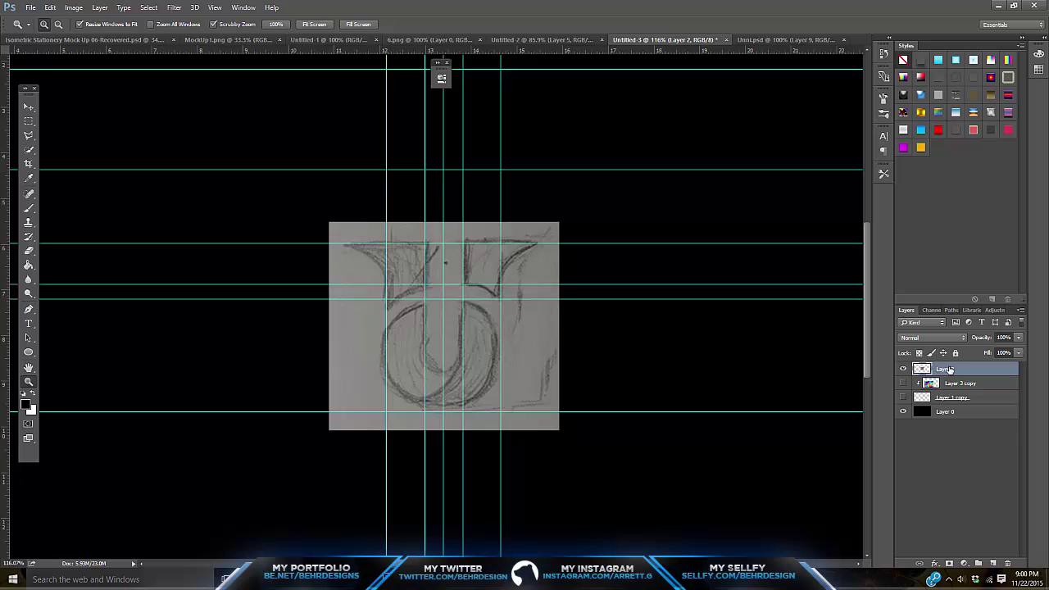
left_click(992, 564)
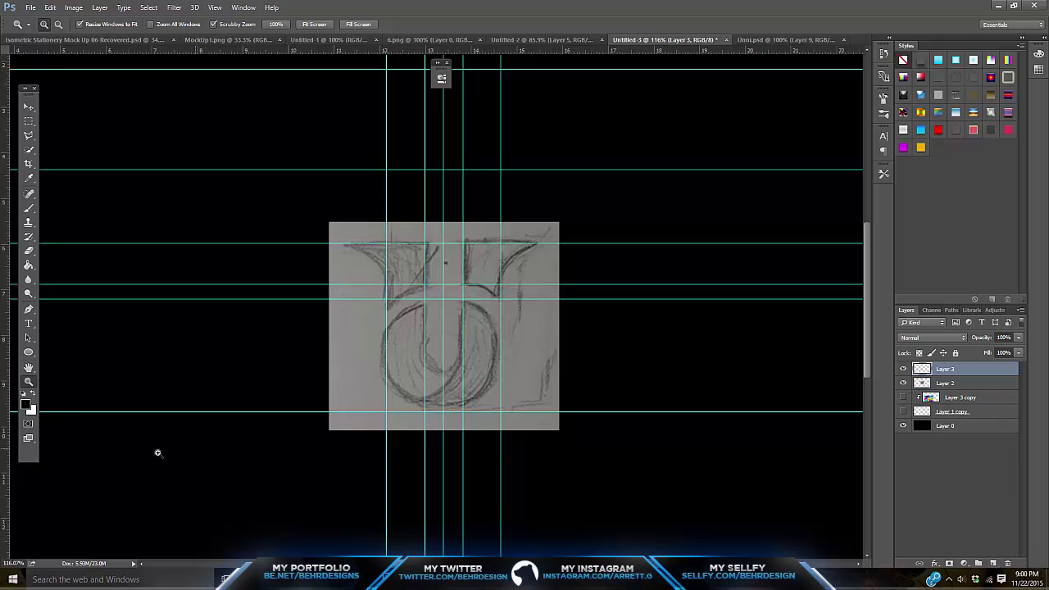
Draw a white 182 × 265 px rectangle between the outer vertical guides, from the sketch's top guide down to its bottom guide.
left_click(443, 314)
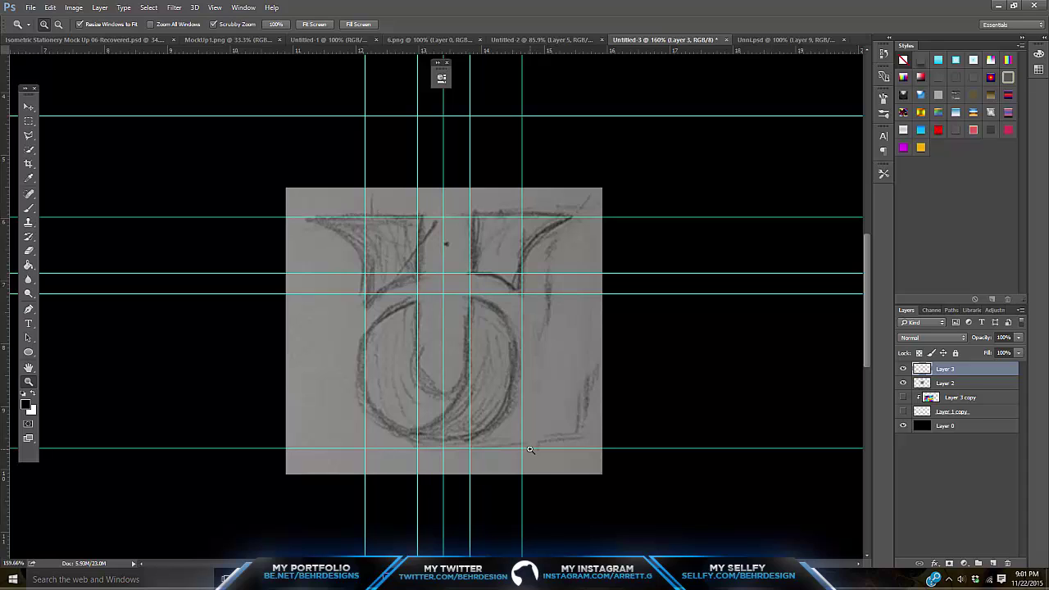
left_click(29, 352)
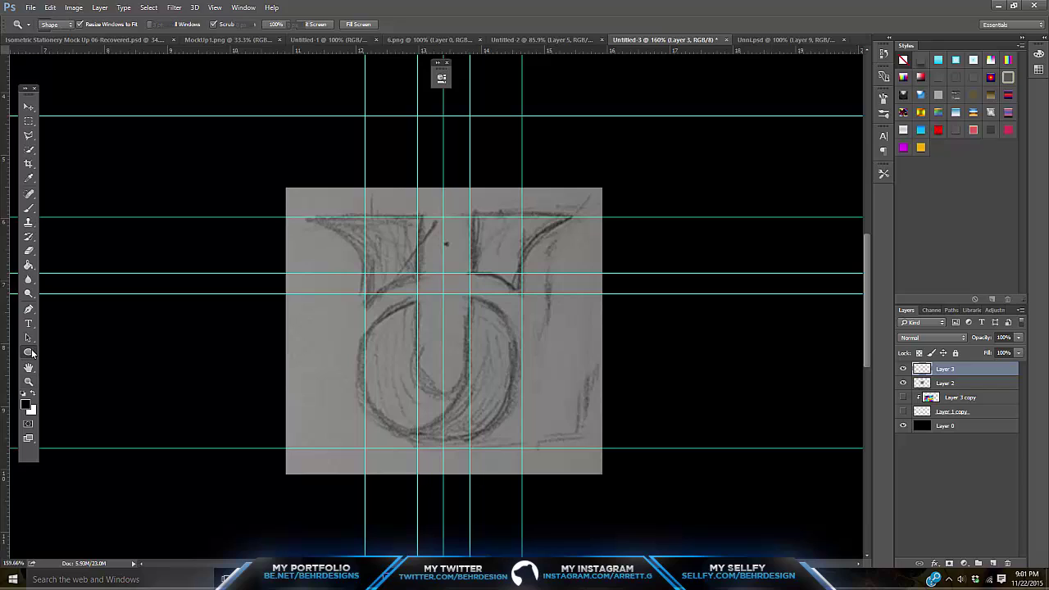
left_click(60, 352)
left_click(34, 394)
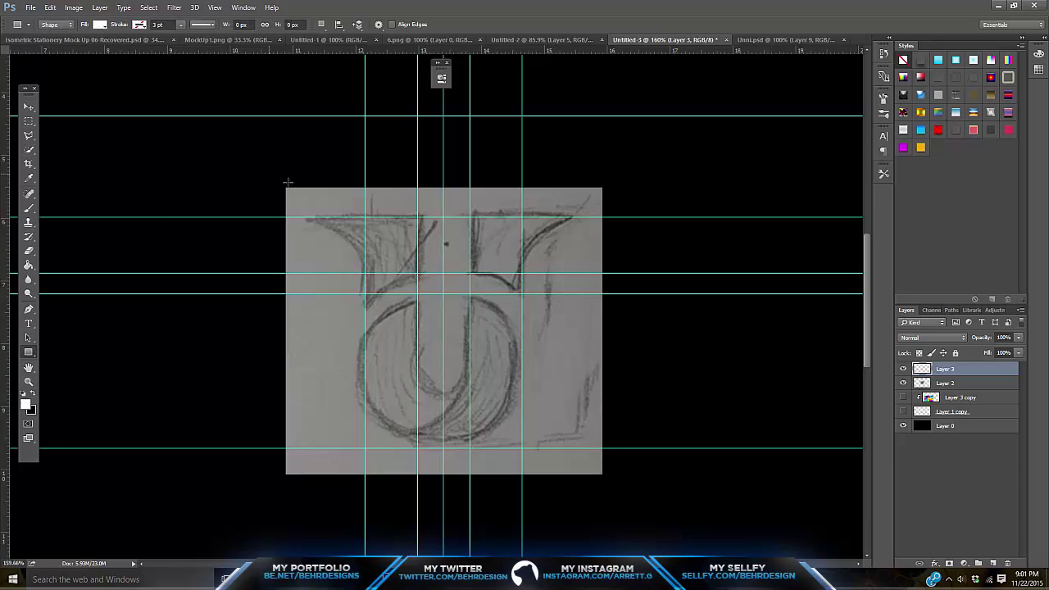
left_click_drag(367, 217, 523, 448)
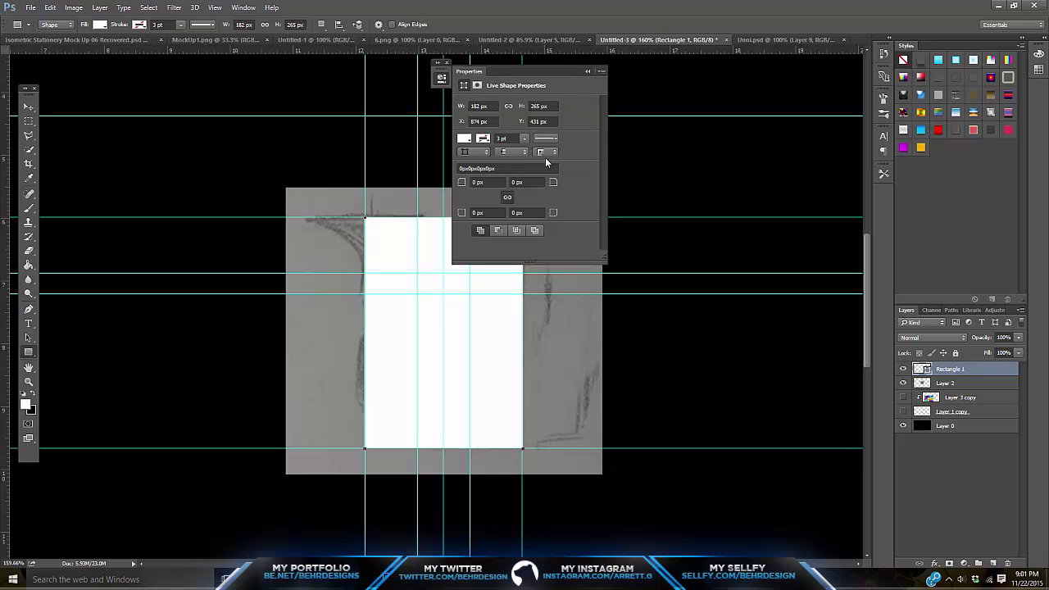
left_click(588, 73)
Transform the rectangle's right and left edges slightly inward at the outer vertical guides for a width of 180 px.
left_click(28, 382)
left_click_drag(406, 336, 501, 343)
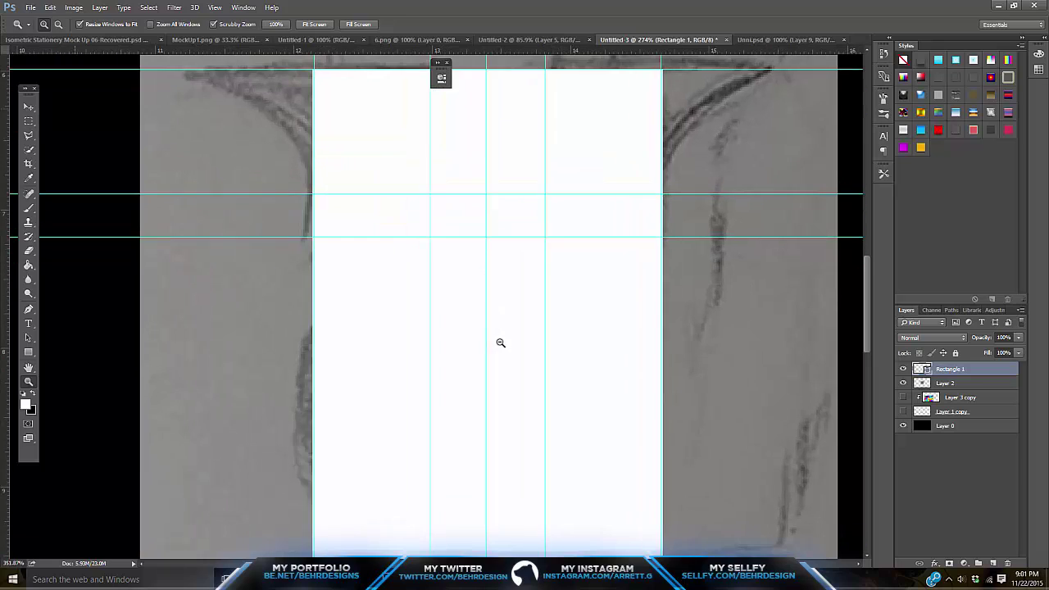
key("ctrl+t")
left_click_drag(664, 324, 661, 324)
key("Return")
key("ctrl+t")
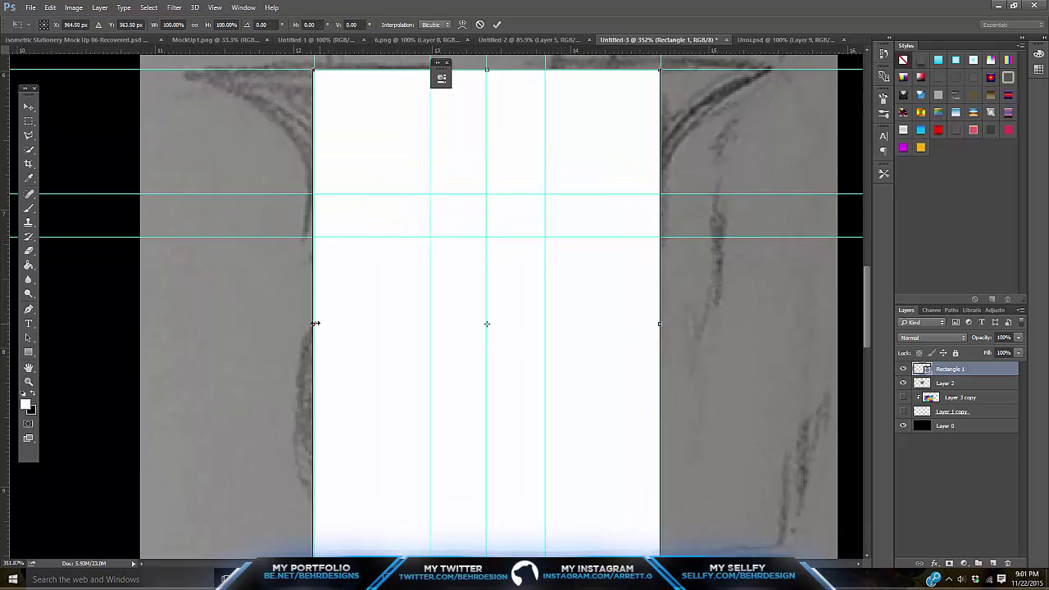
left_click_drag(317, 324, 320, 324)
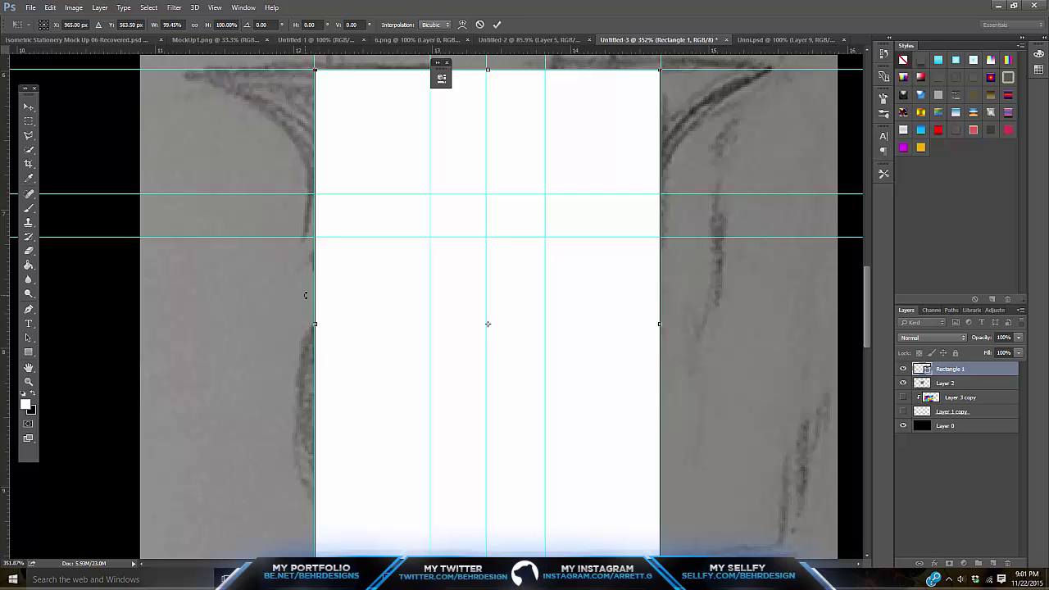
key("Return")
Set the Rectangle 1 layer's opacity to 41%.
scroll(461, 293, "down", 4)
scroll(685, 364, "up", 2)
left_click(1019, 338)
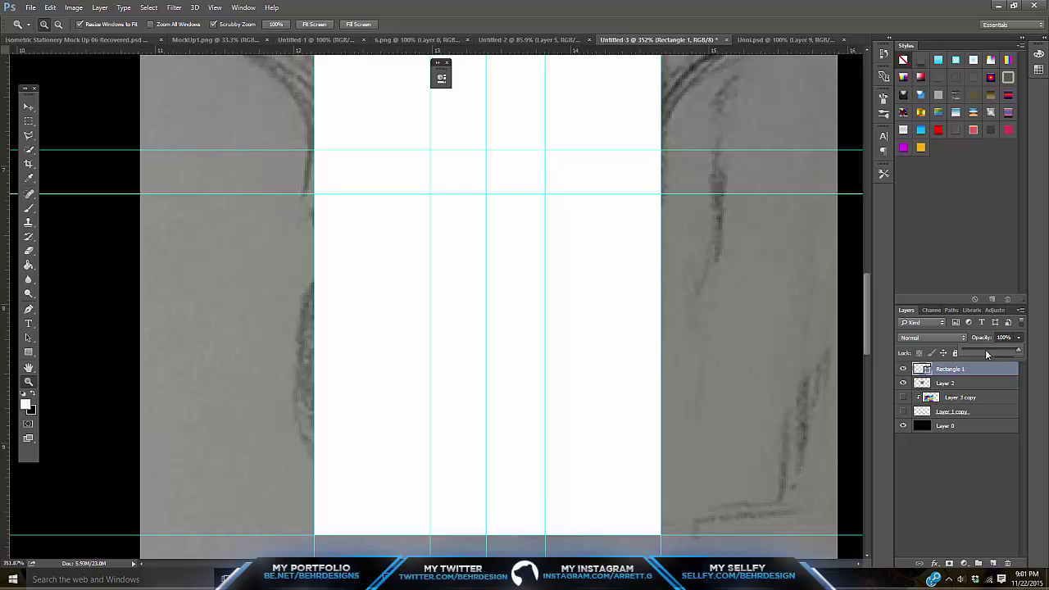
left_click(987, 351)
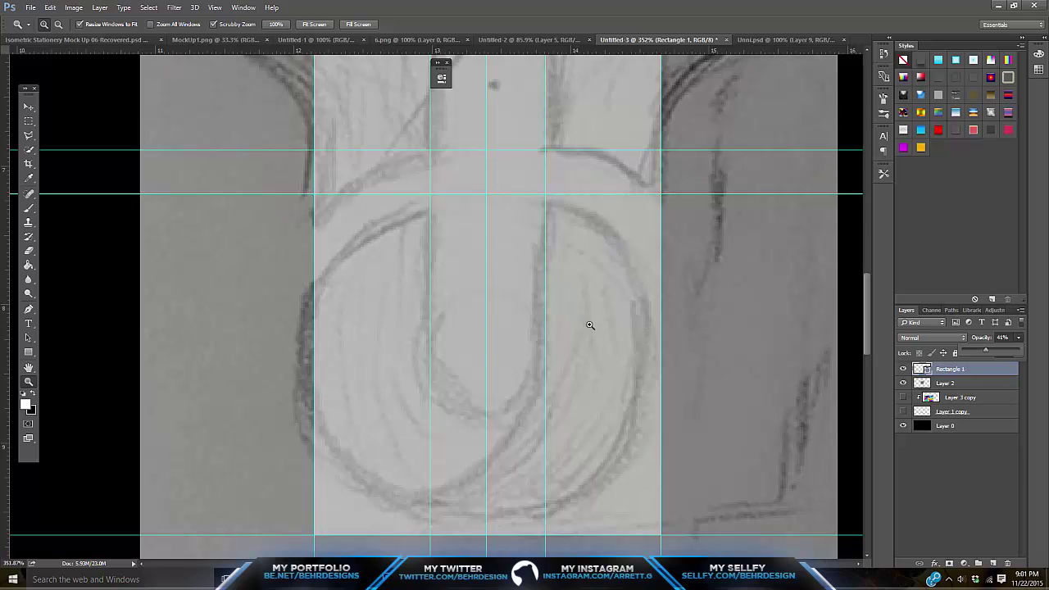
Draw a 180 × 180 px circle with the Ellipse tool on a new layer, over the sketch's round base between the outer vertical guides.
scroll(590, 324, "down", 1)
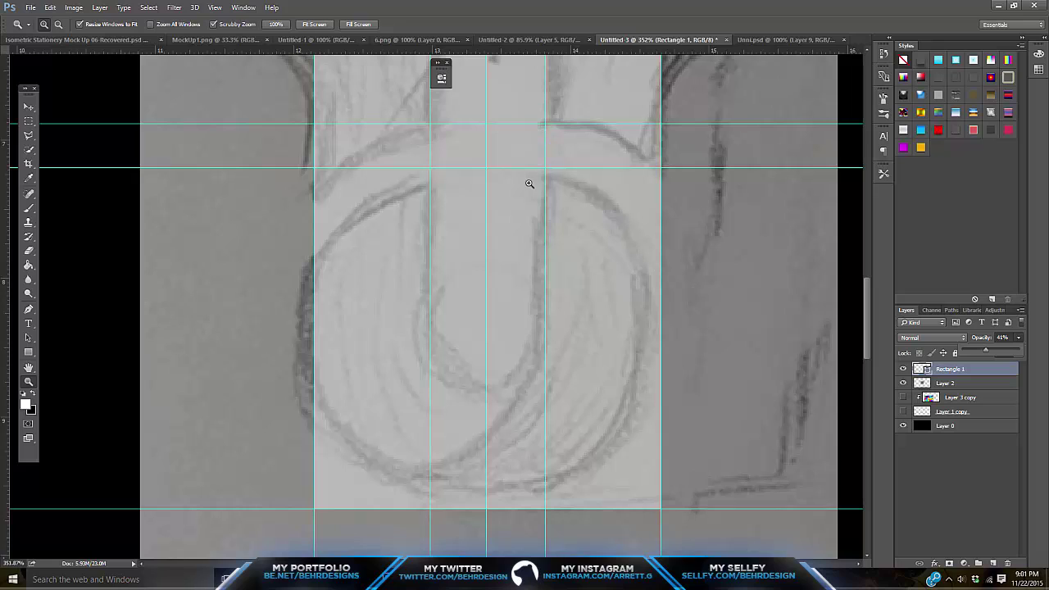
scroll(530, 183, "down", 1)
left_click(29, 351)
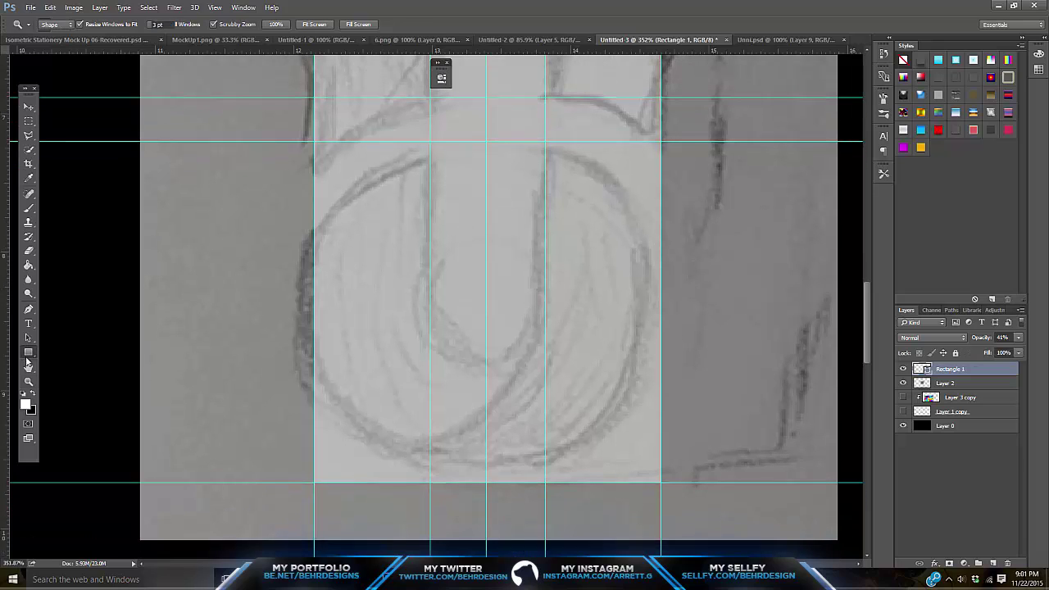
right_click(28, 352)
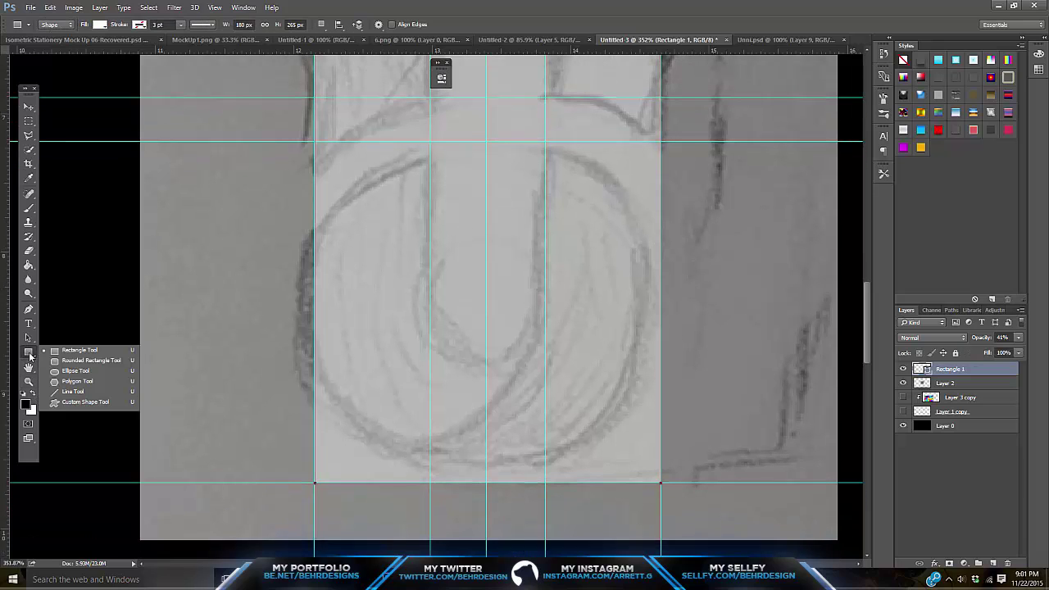
left_click(74, 374)
left_click_drag(315, 146, 680, 490)
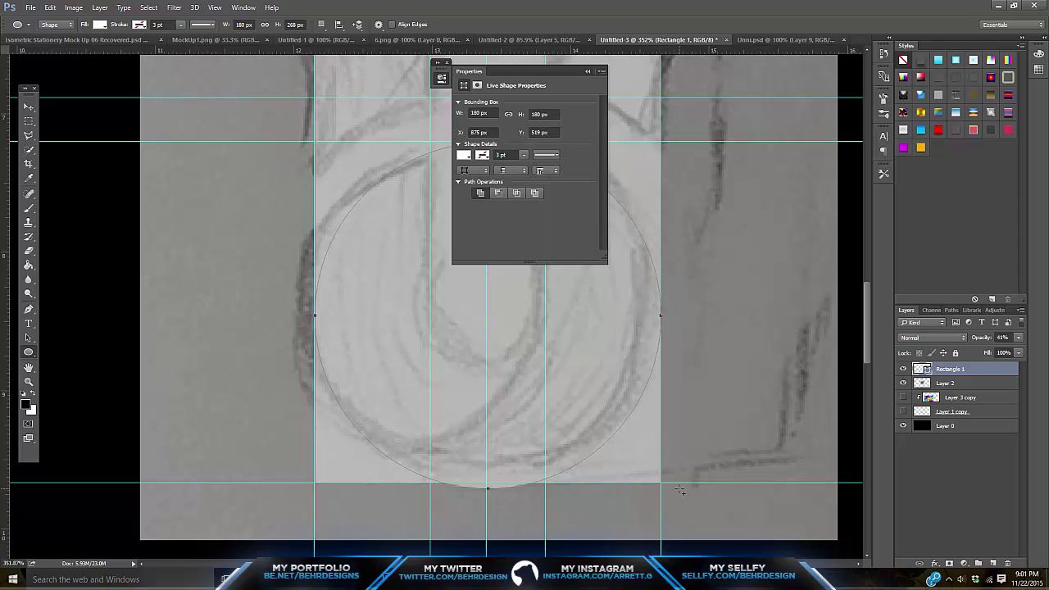
left_click(588, 71)
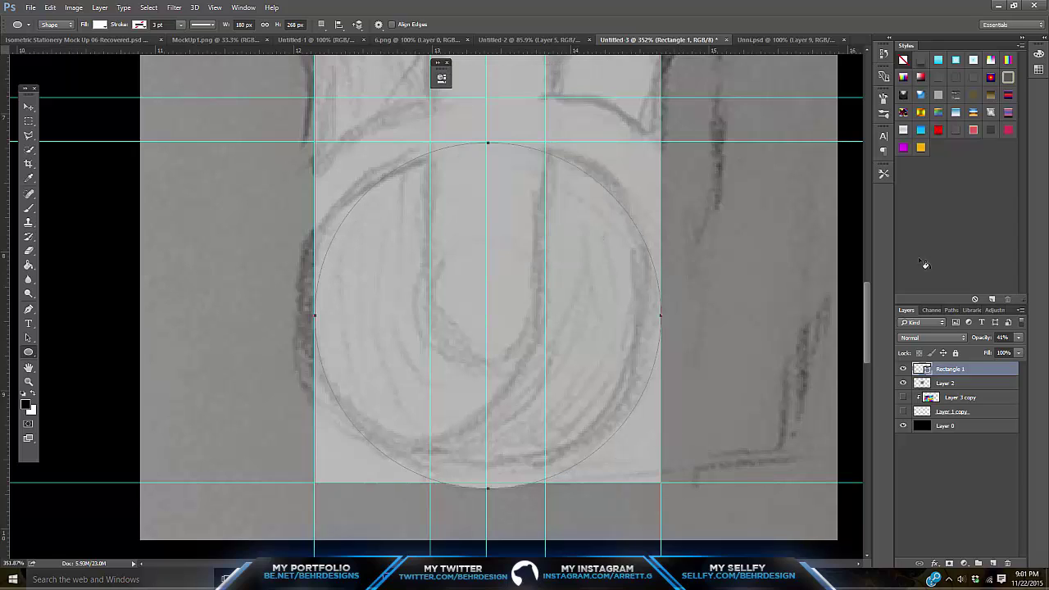
left_click(994, 564)
left_click_drag(315, 142, 659, 509)
left_click(587, 71)
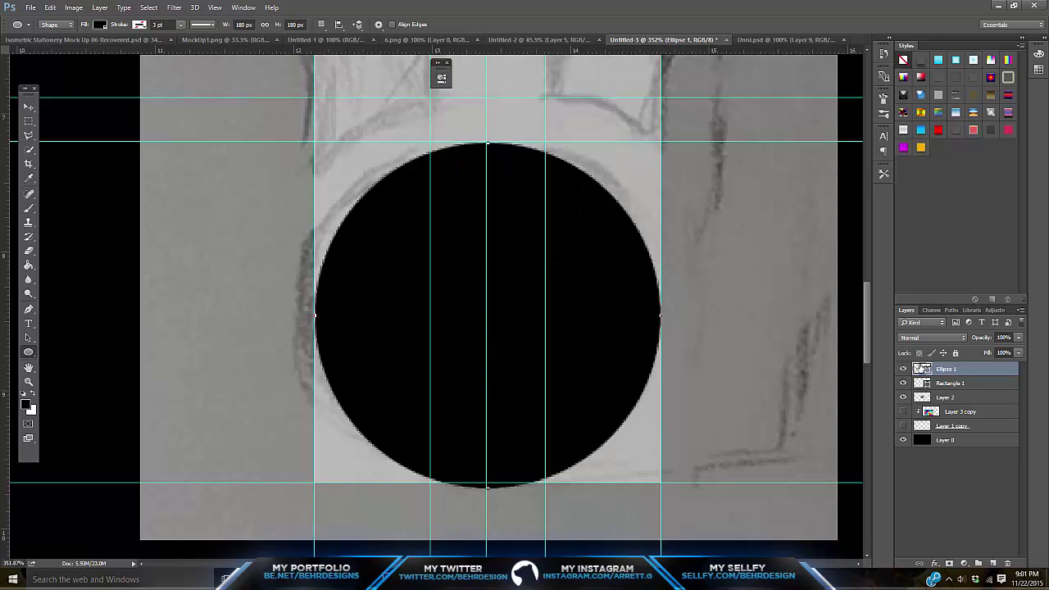
Change the circle's fill colour to white, ffffff.
double_click(922, 369)
type("ffffff")
left_click(1015, 239)
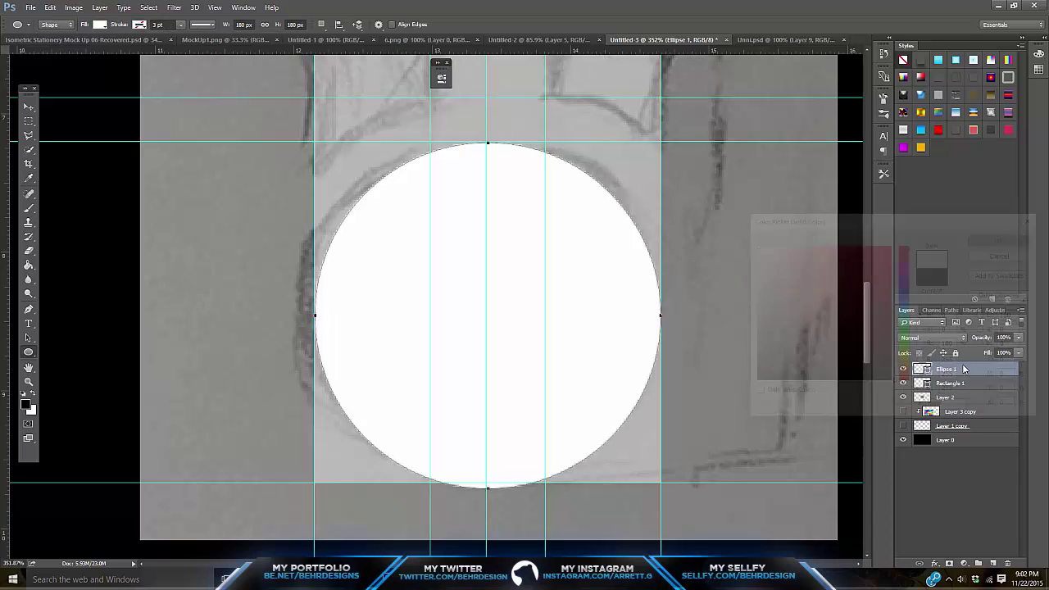
Rasterize the Rectangle 1 layer and delete the part of it below the circle's middle.
left_click(960, 383)
right_click(961, 383)
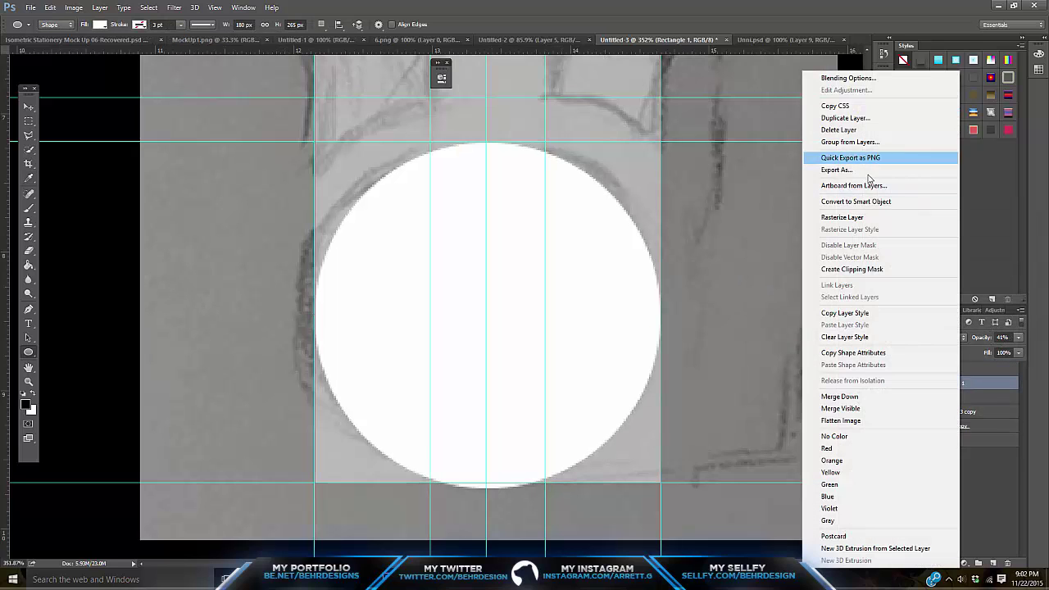
left_click(852, 217)
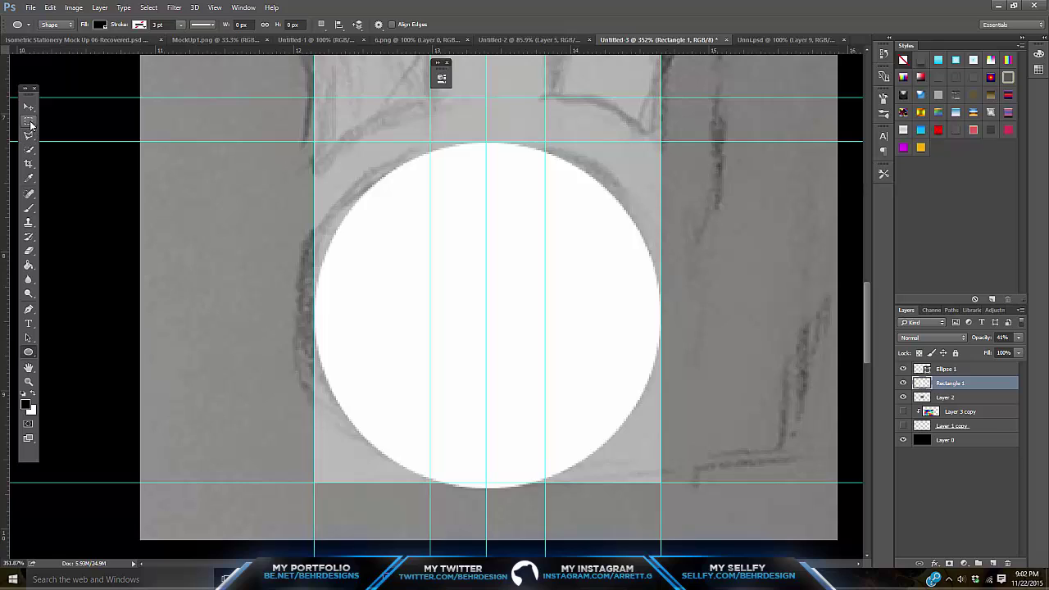
left_click(29, 120)
scroll(378, 229, "down", 1)
left_click_drag(755, 520, 233, 291)
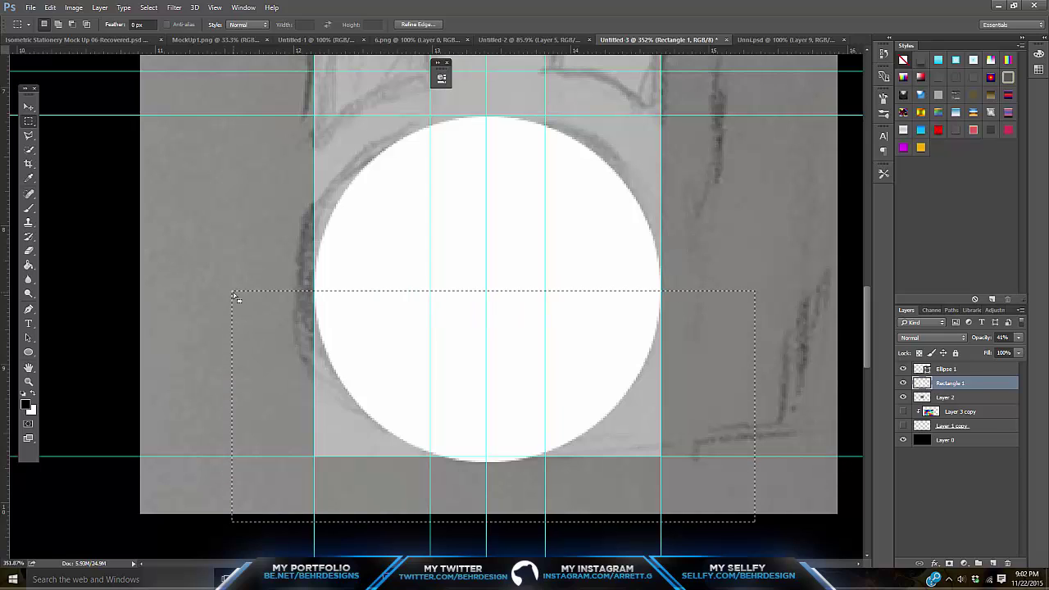
key("Delete")
key("ctrl+d")
Deselect the area and set the Rectangle 1 layer's opacity to 100%.
left_click(1020, 339)
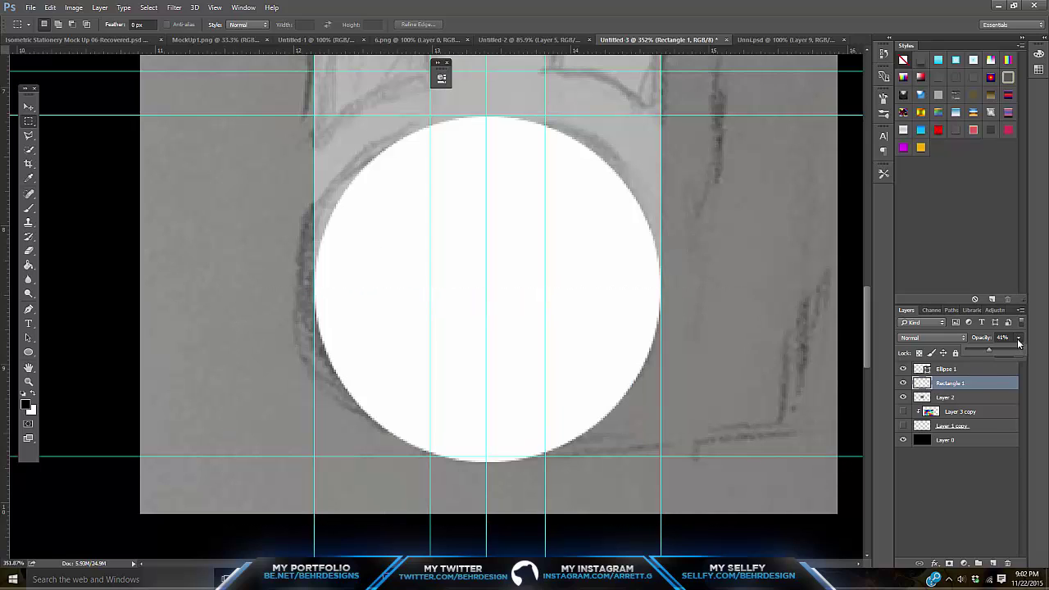
left_click(1023, 350)
key("ctrl+h")
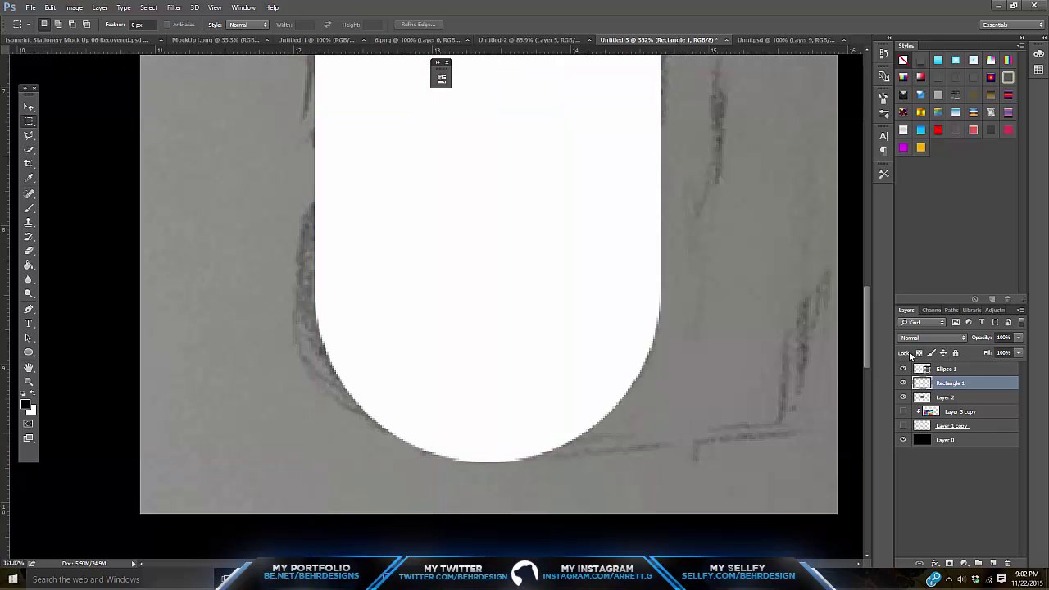
scroll(436, 168, "up", 2)
left_click(29, 381)
left_click_drag(417, 328, 599, 295)
key("ctrl+h")
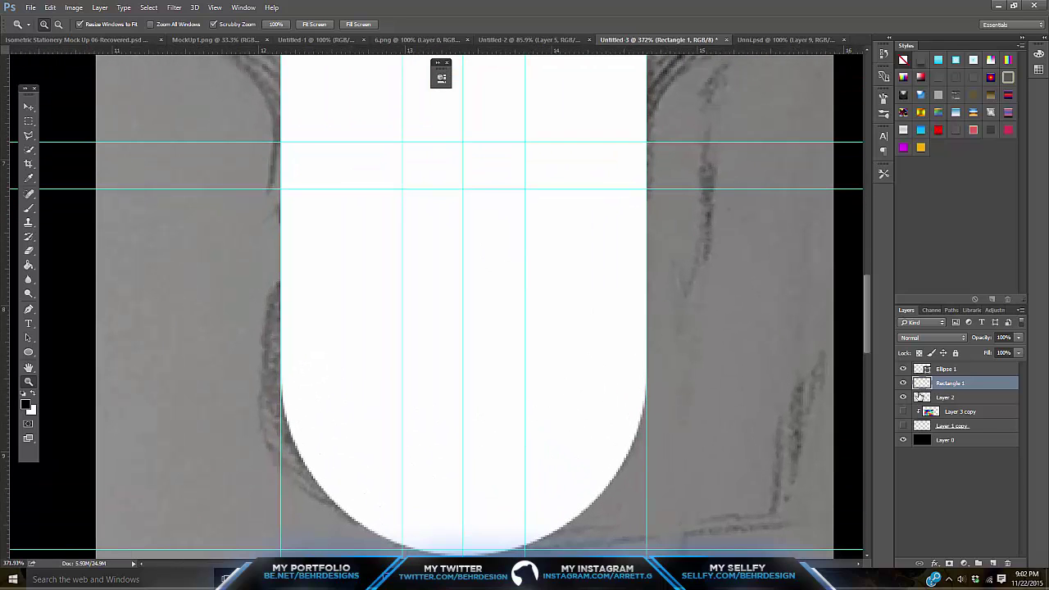
Lower the opacity of the Ellipse 1 and Rectangle 1 layers to 53% to compare them with the sketch.
left_click(951, 369, "shift")
left_click(1020, 339)
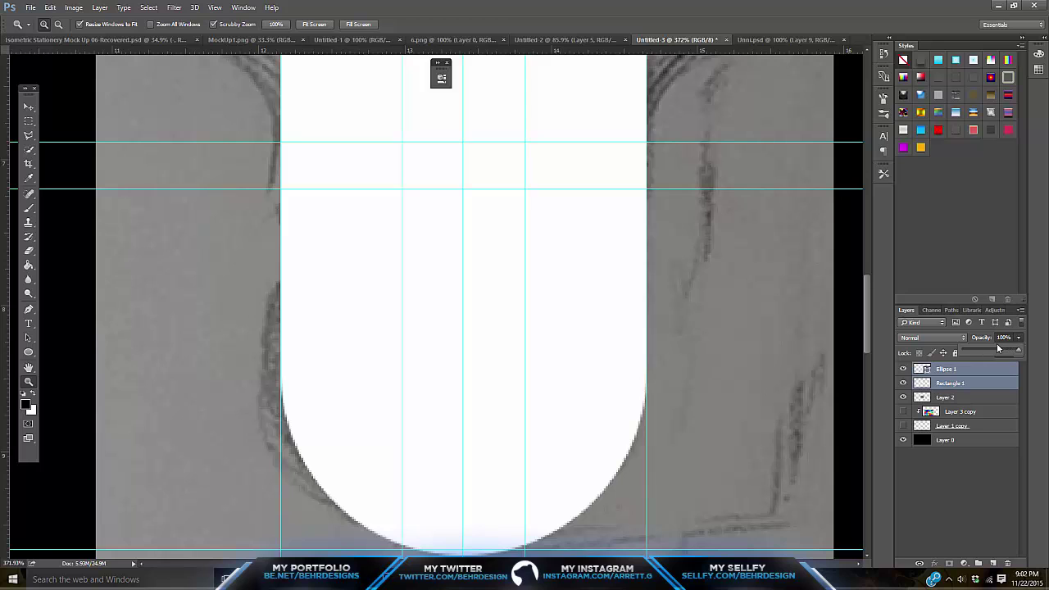
left_click_drag(997, 343, 992, 346)
scroll(696, 300, "up", 1)
left_click_drag(556, 235, 514, 204)
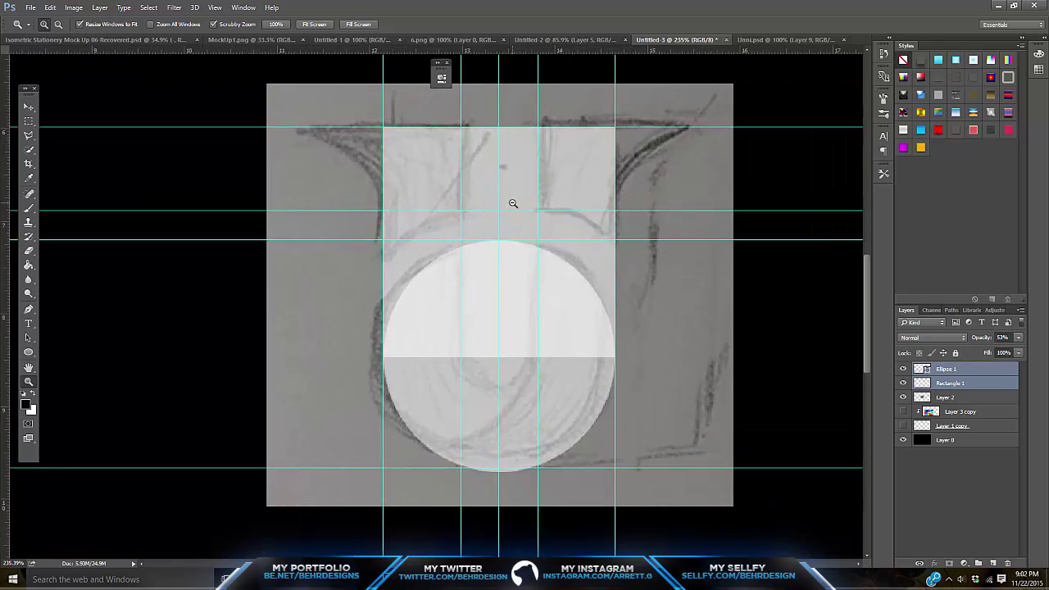
scroll(514, 204, "up", 1)
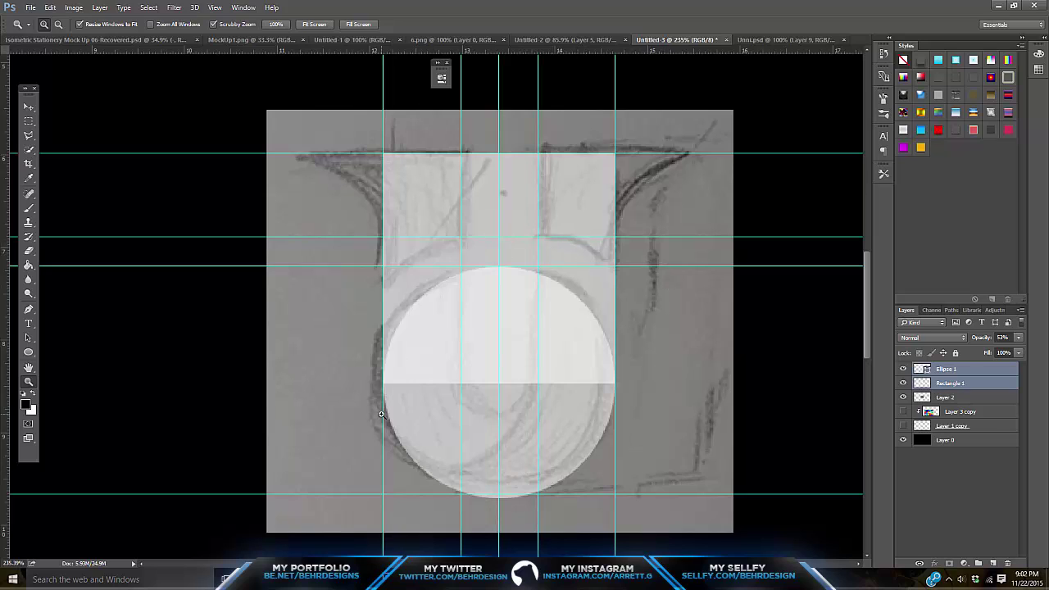
Hide the guides and set the opacity of the Ellipse 1 and Rectangle 1 layers to 100%.
key("ctrl+semicolon")
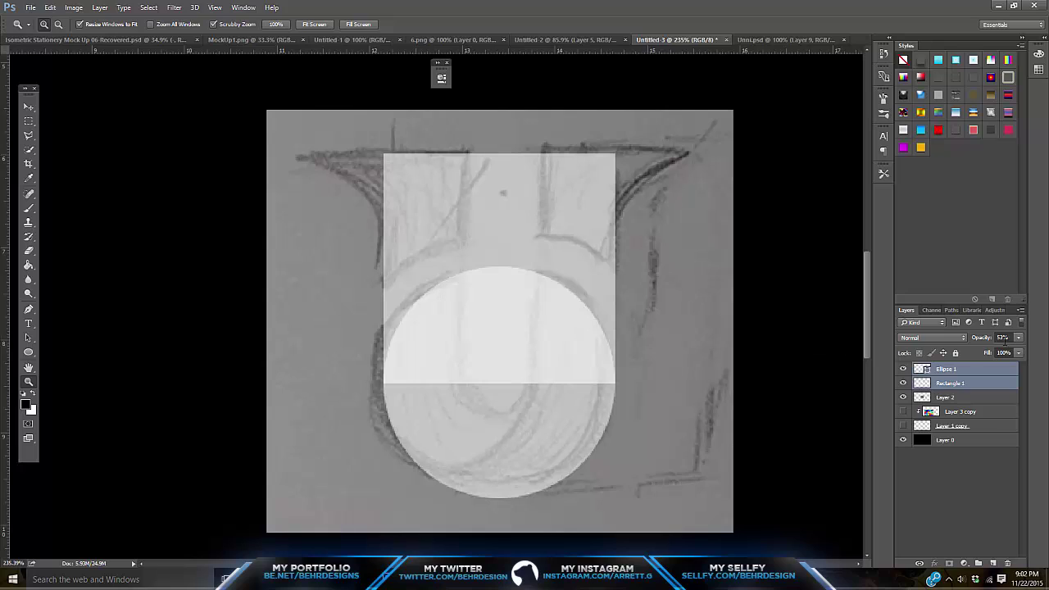
left_click(1021, 338)
left_click_drag(1008, 353, 1025, 359)
Change the Ellipse 1 circle's fill colour to light grey, ebebeb.
left_click(947, 370)
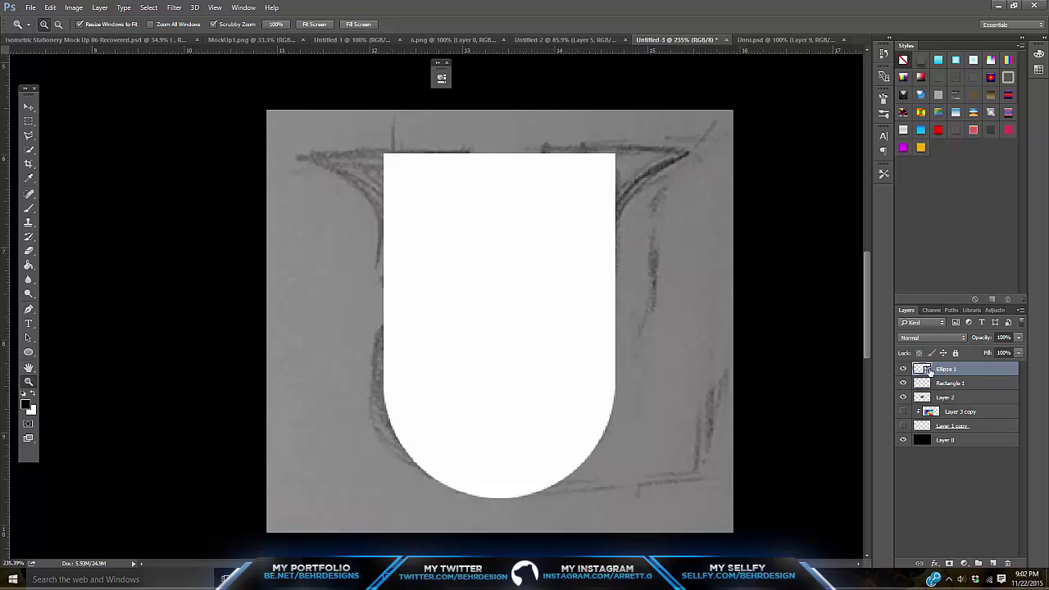
double_click(922, 369)
left_click(754, 254)
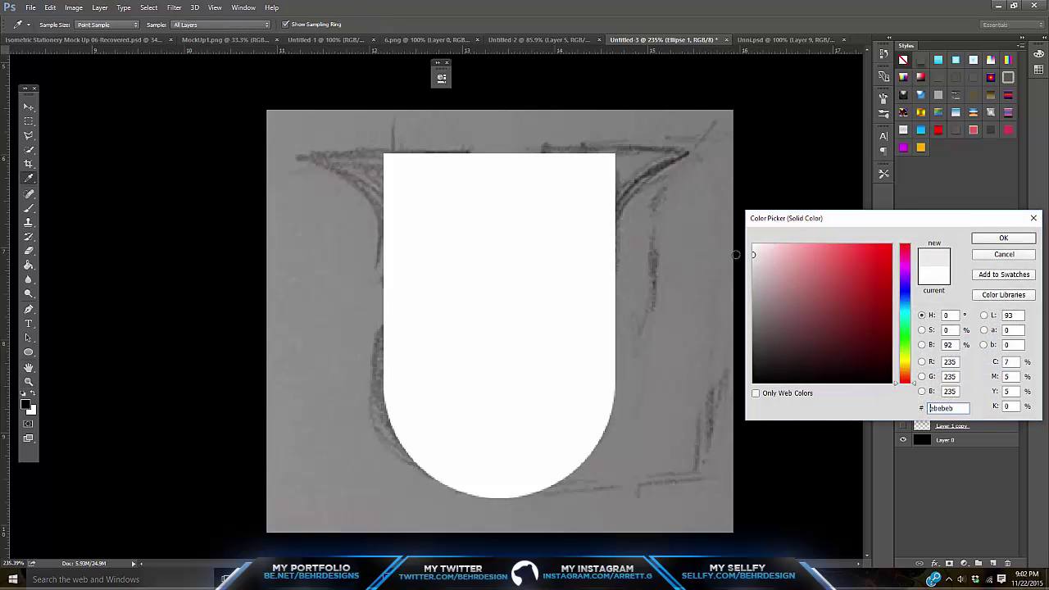
left_click(1004, 237)
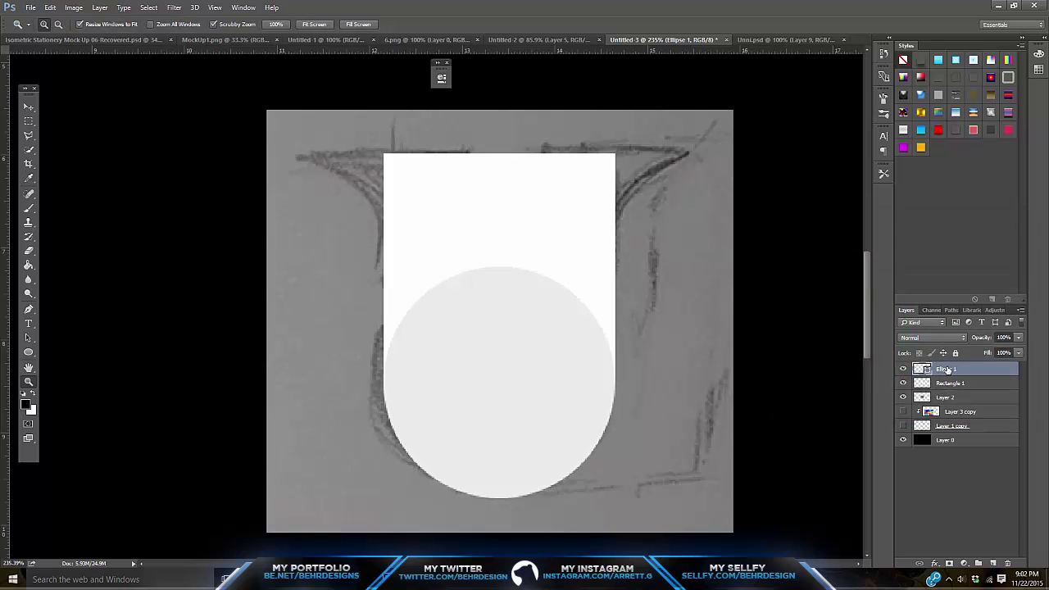
Add a black (000000) Stroke layer style to Ellipse 1, positioned Outside the circle.
right_click(949, 370)
left_click(836, 74)
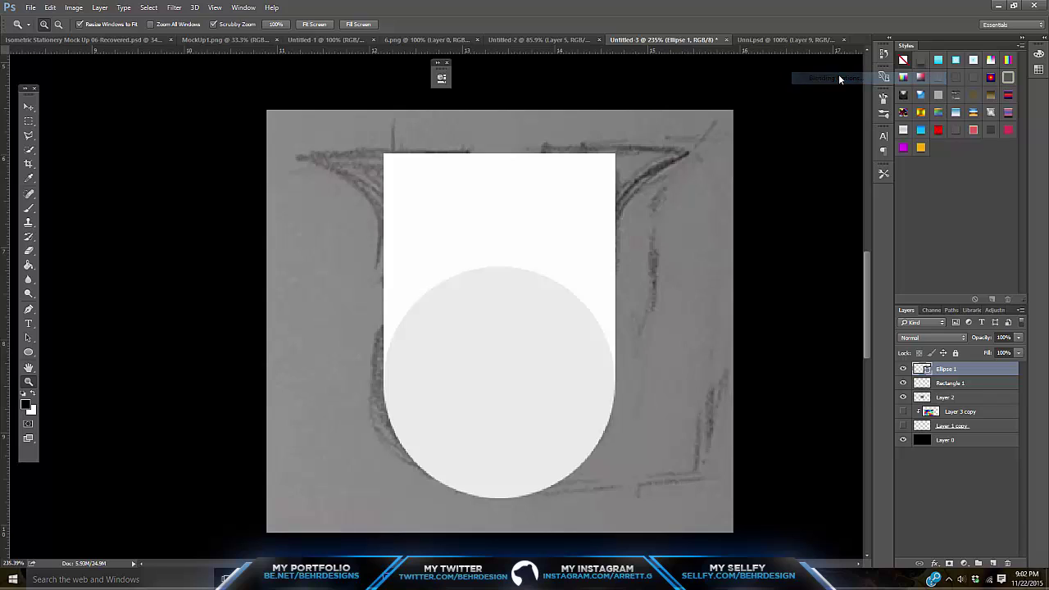
left_click(634, 233)
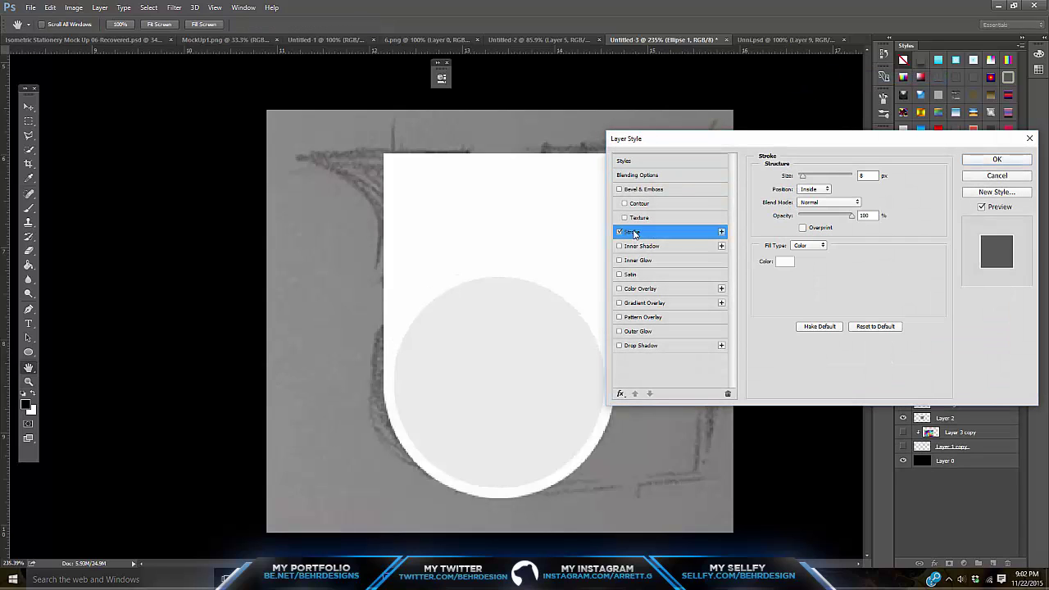
left_click(780, 261)
left_click_drag(774, 299, 898, 390)
left_click(993, 238)
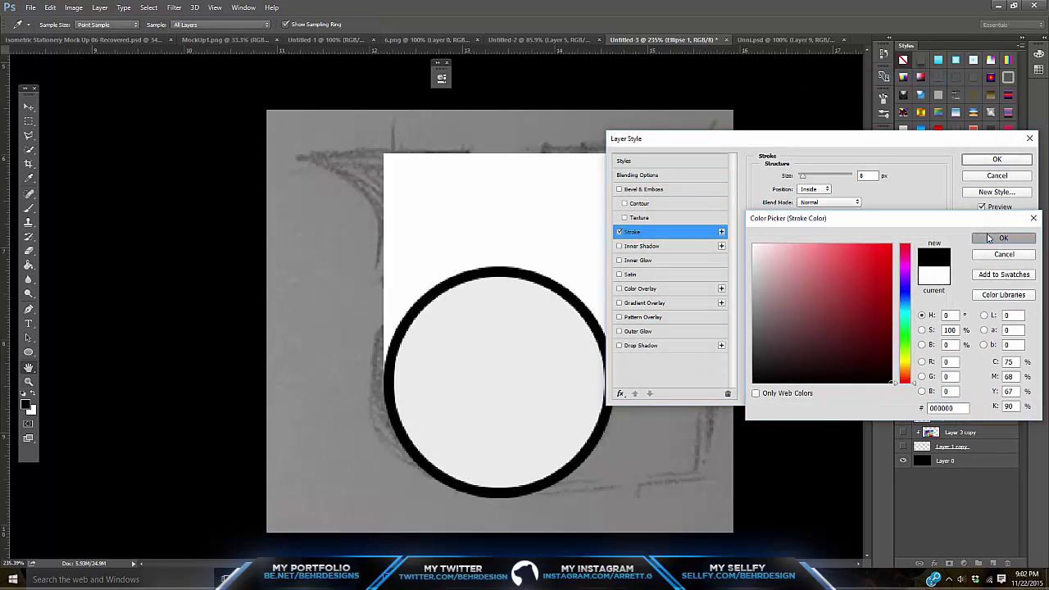
left_click(828, 191)
left_click(808, 194)
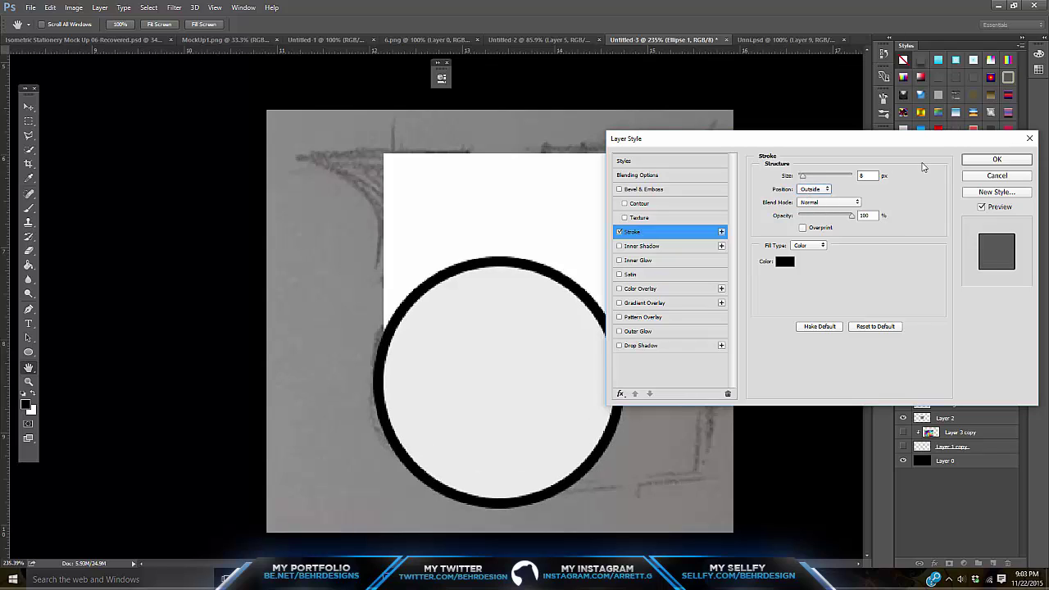
Show the guides and set the circle's stroke size to 23 px so the ring reaches the horizontal guide above it.
key("ctrl+semicolon")
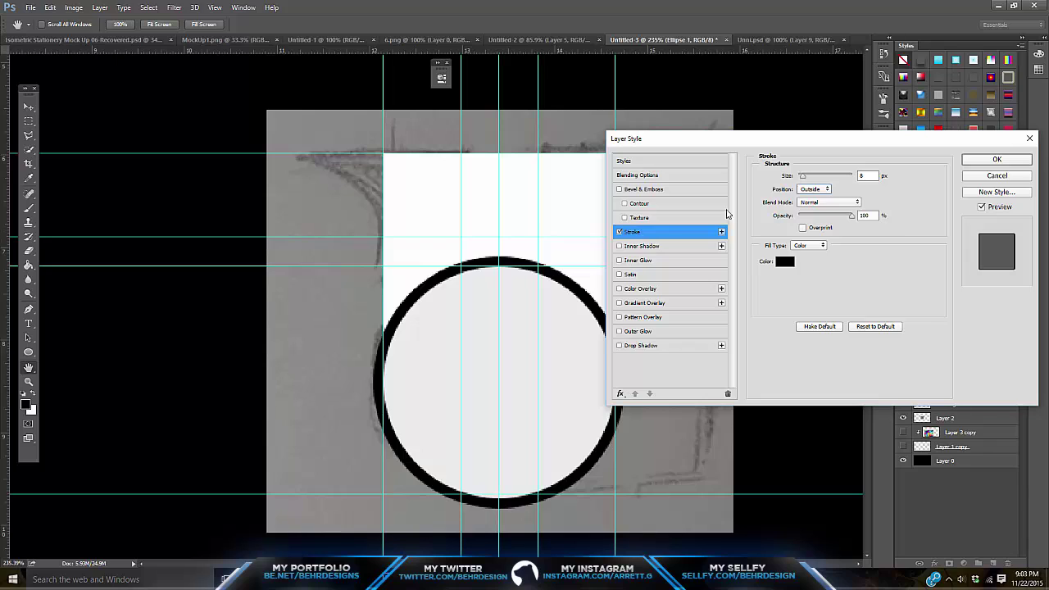
left_click_drag(817, 174, 809, 178)
type("25")
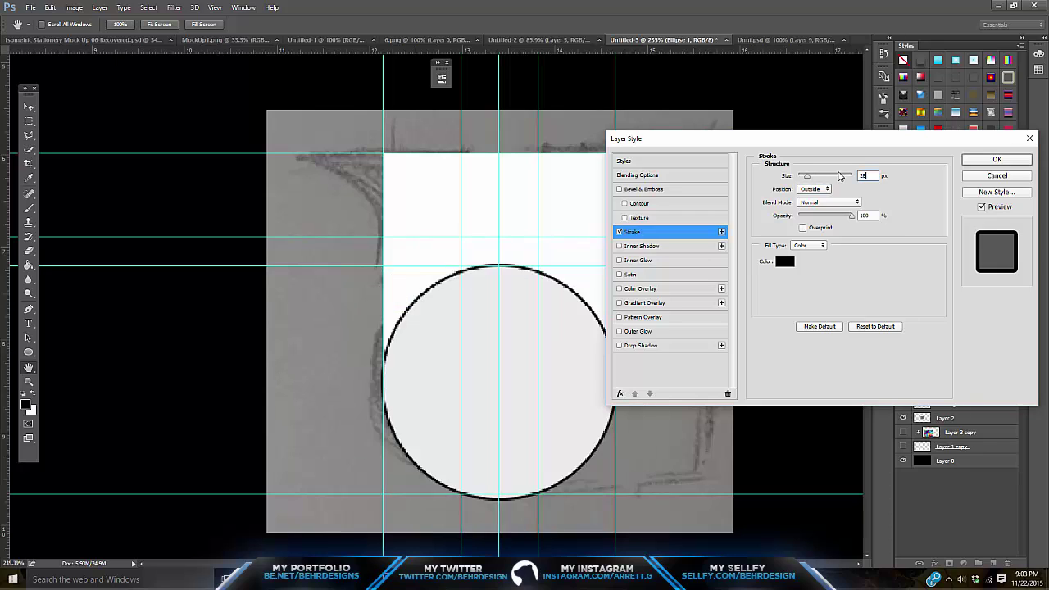
key("BackSpace")
type("2")
key("BackSpace")
type("6")
key("BackSpace")
type("3")
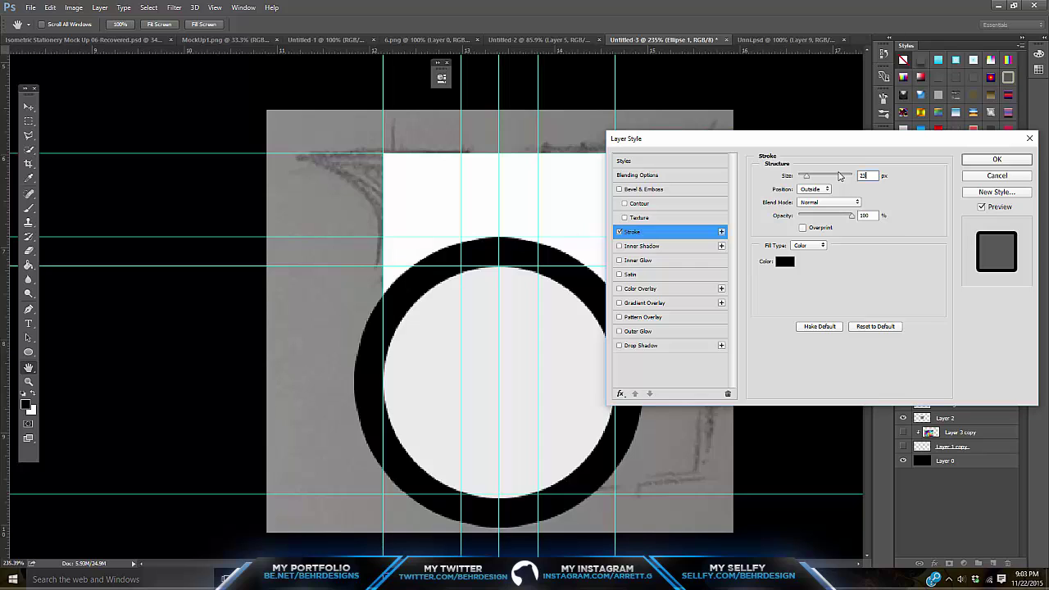
key("Return")
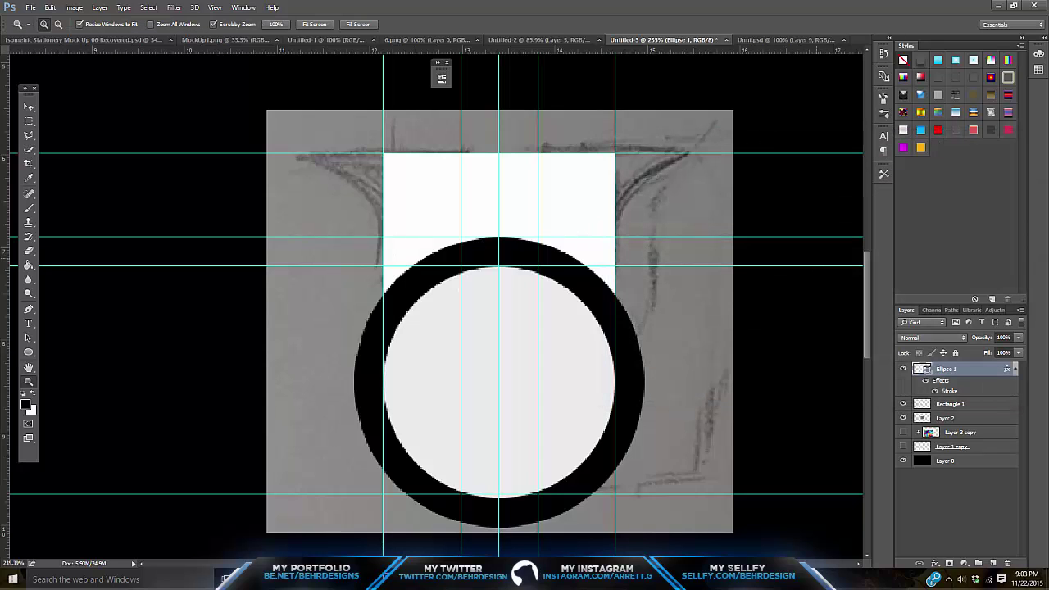
Duplicate the Ellipse 1 layer and hide the original layer's effects.
key("ctrl+j")
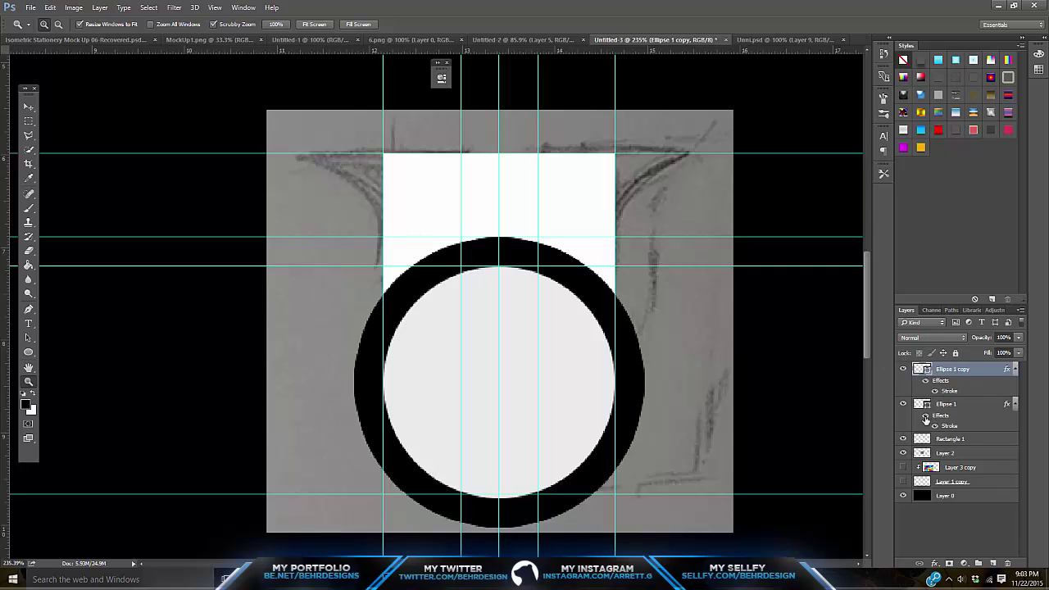
left_click(926, 417)
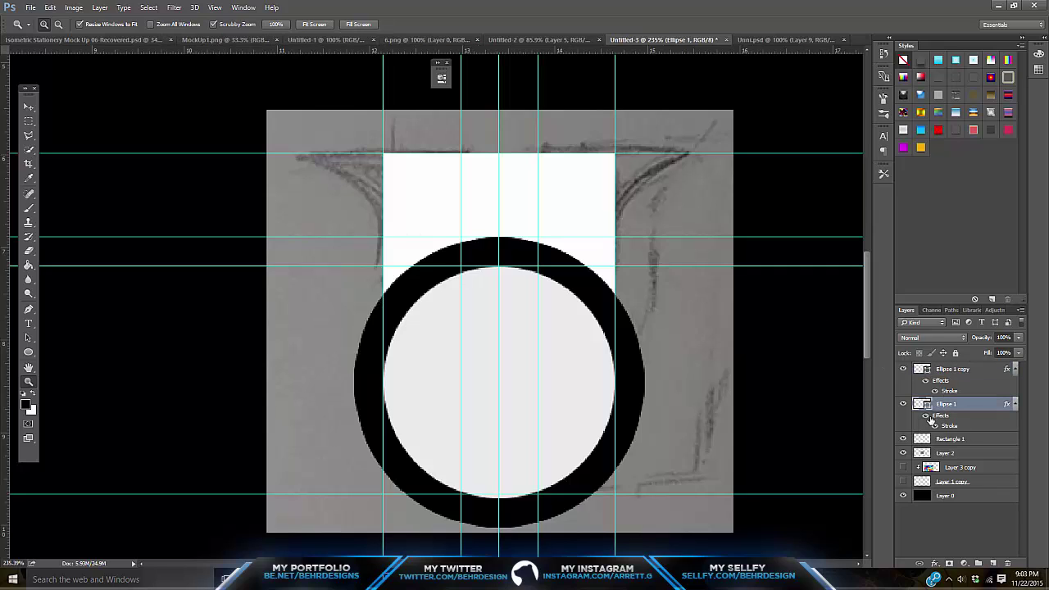
left_click(1015, 405)
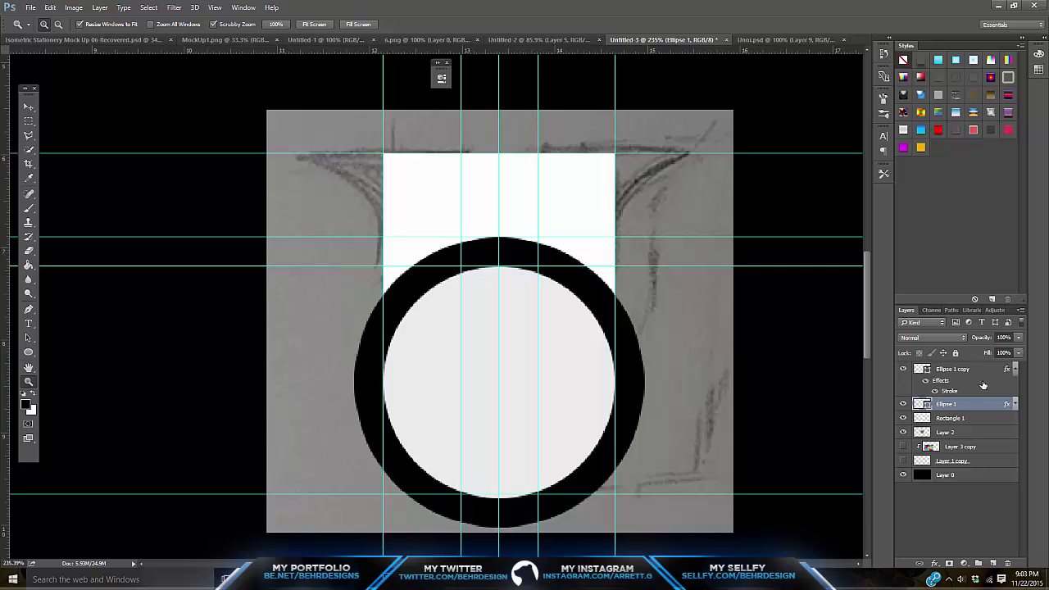
Merge the Ellipse 1 copy with a new empty layer above it to flatten its stroke.
left_click(972, 371)
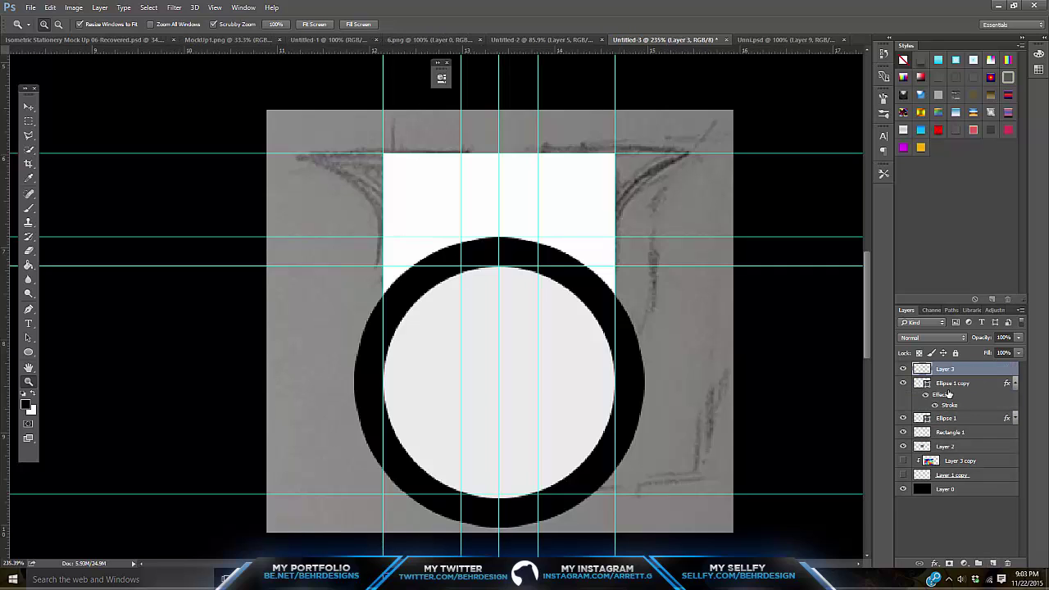
right_click(951, 383)
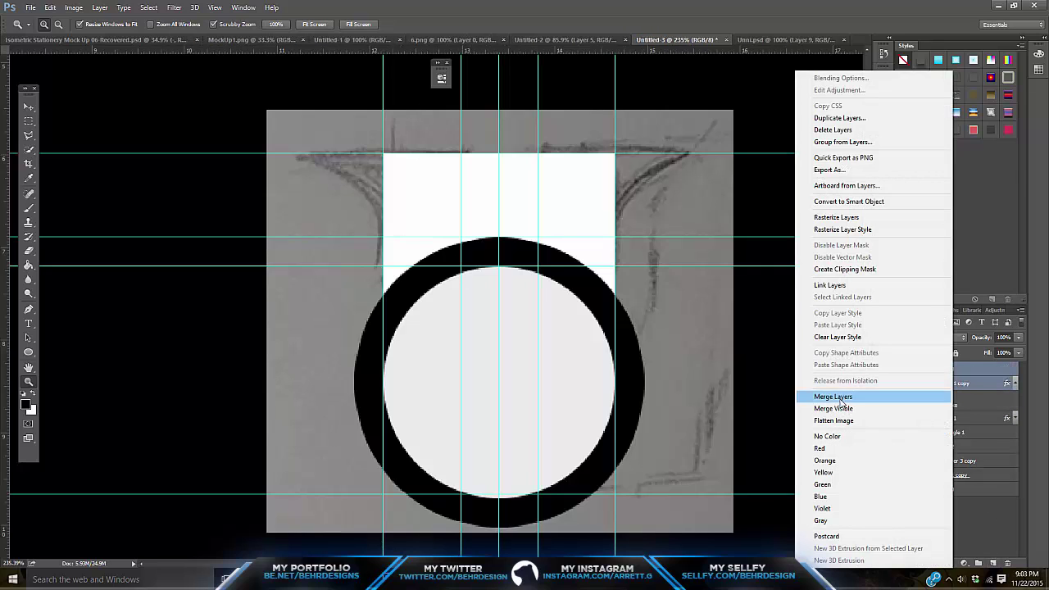
left_click(852, 396)
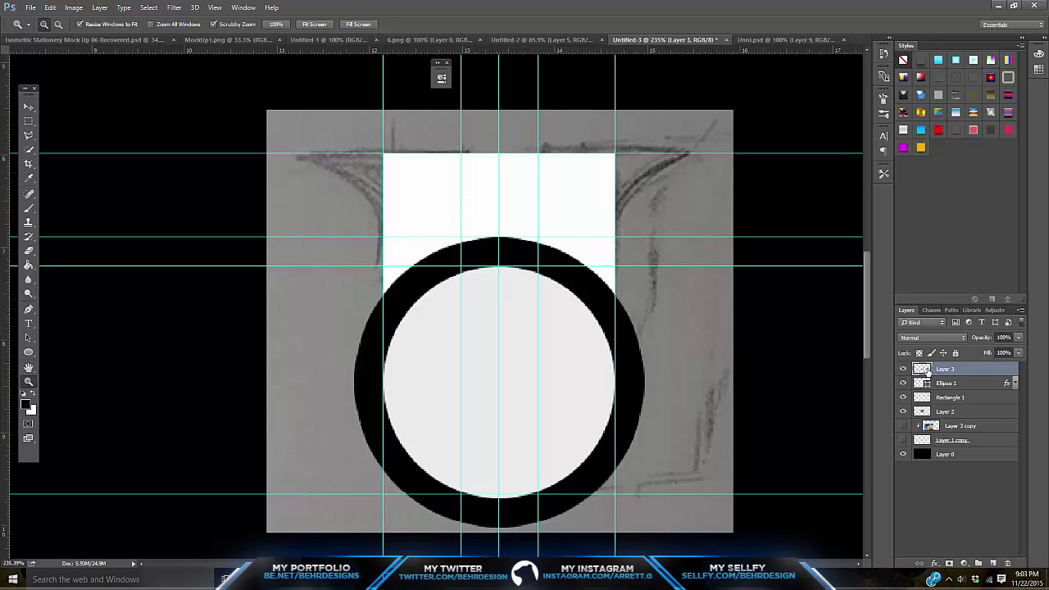
Delete the area covered by the Layer 3 disc from the Rectangle 1 layer, and hide Layer 3.
left_click(923, 370, "ctrl")
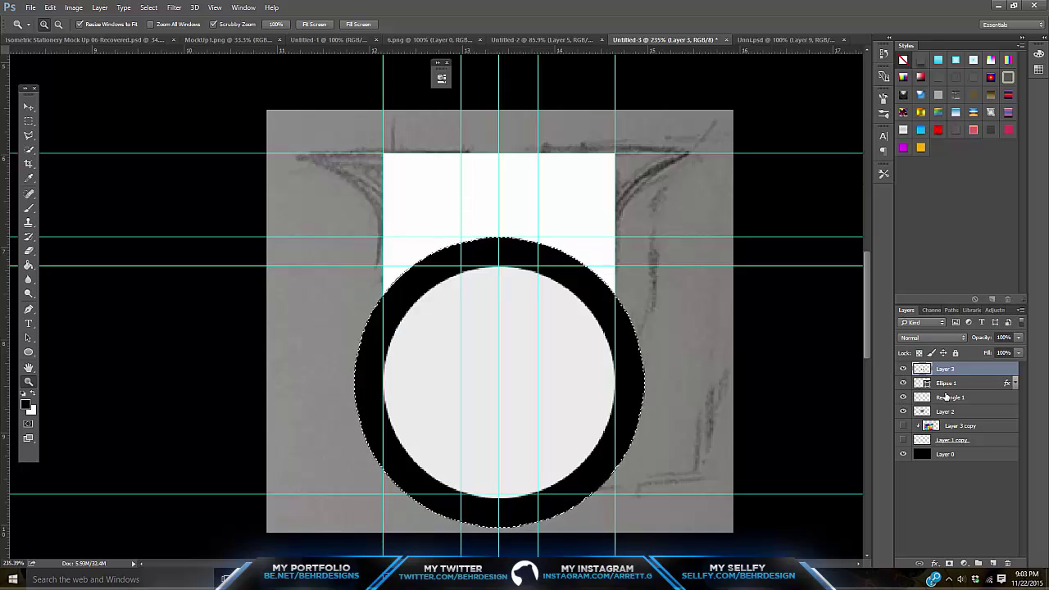
left_click(914, 398)
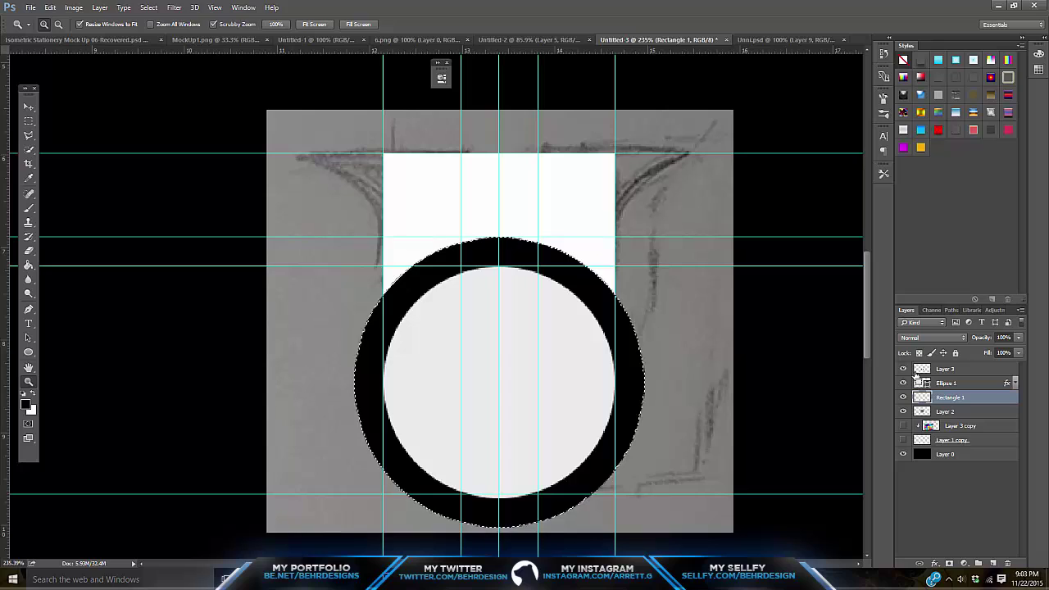
key("ctrl+d")
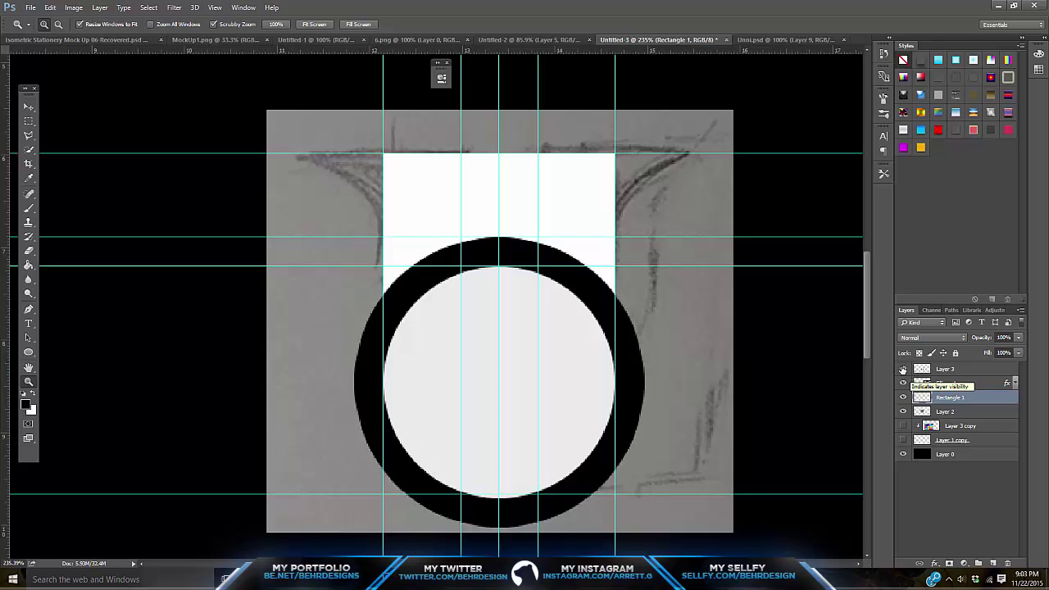
left_click(902, 370)
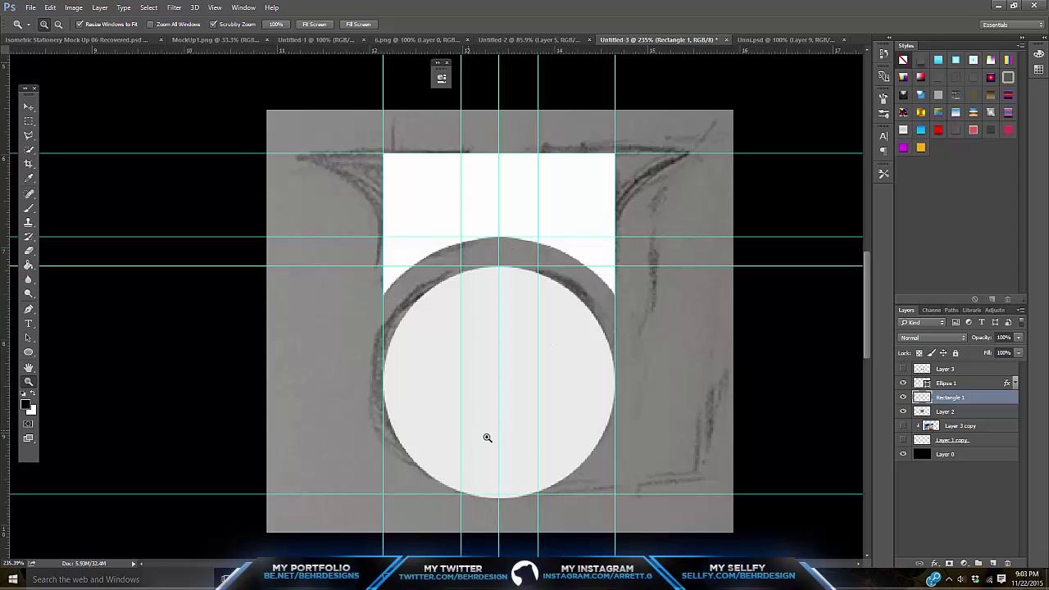
Undo the circular cut in the Rectangle 1 layer and delete Layer 3.
left_click(958, 384, "ctrl")
key("m")
key("ctrl+d")
left_click(963, 383)
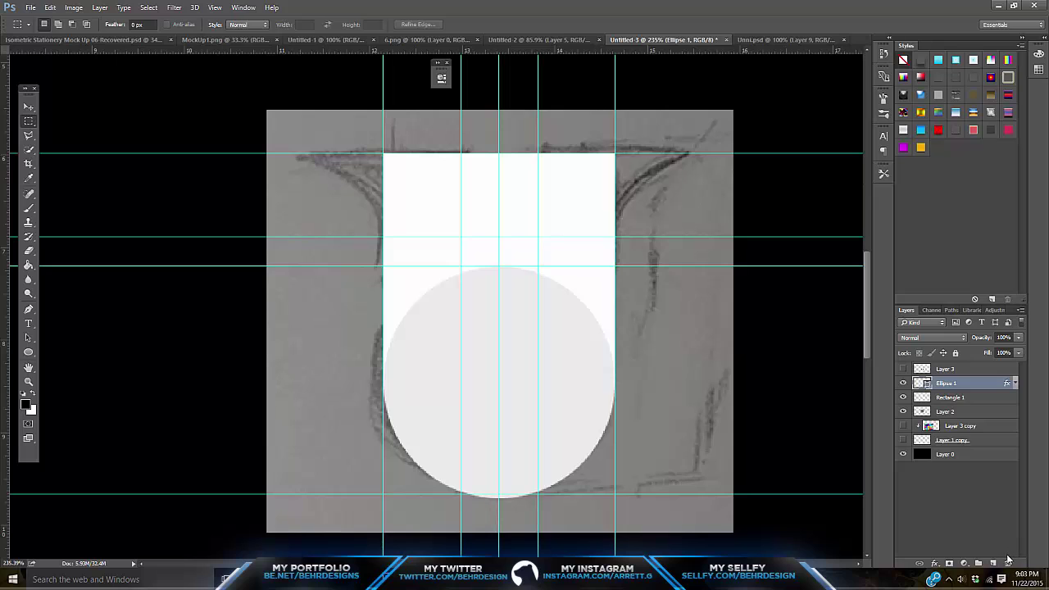
left_click(976, 369)
left_click(904, 369)
left_click(903, 369)
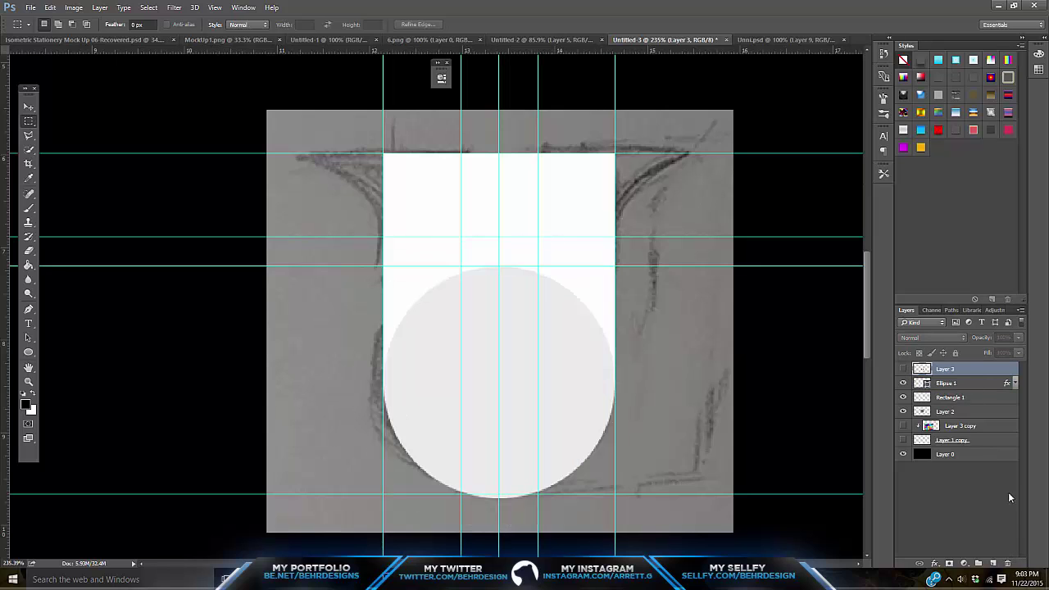
left_click(1010, 563)
Change the Ellipse 1 circle's fill colour to white.
double_click(920, 370)
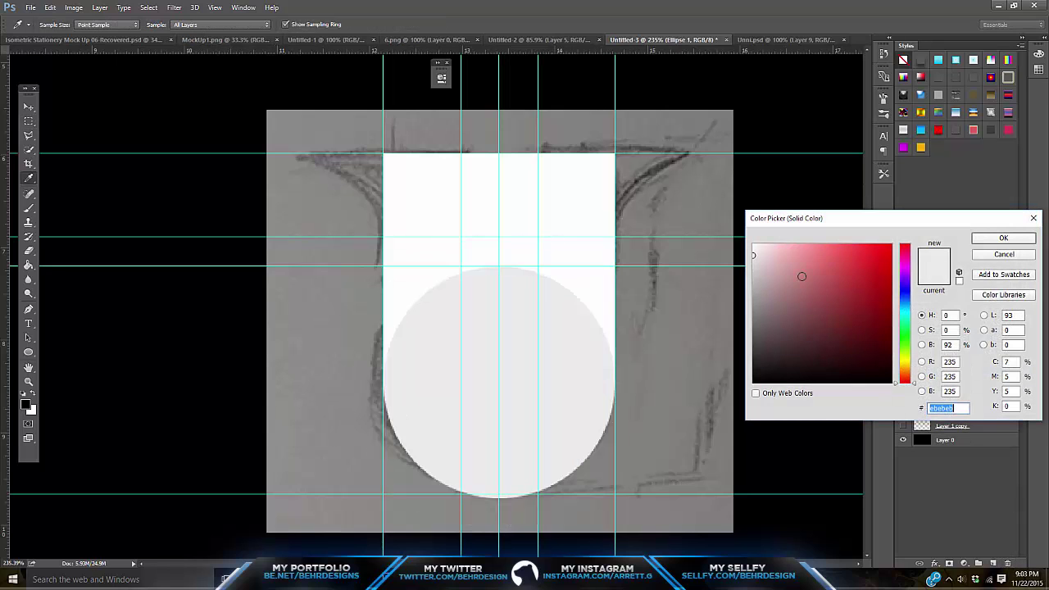
left_click(754, 245)
left_click(1001, 238)
key("m")
Duplicate the white Ellipse 1 circle and change the lower circle's fill colour to black, 000000.
key("ctrl+j")
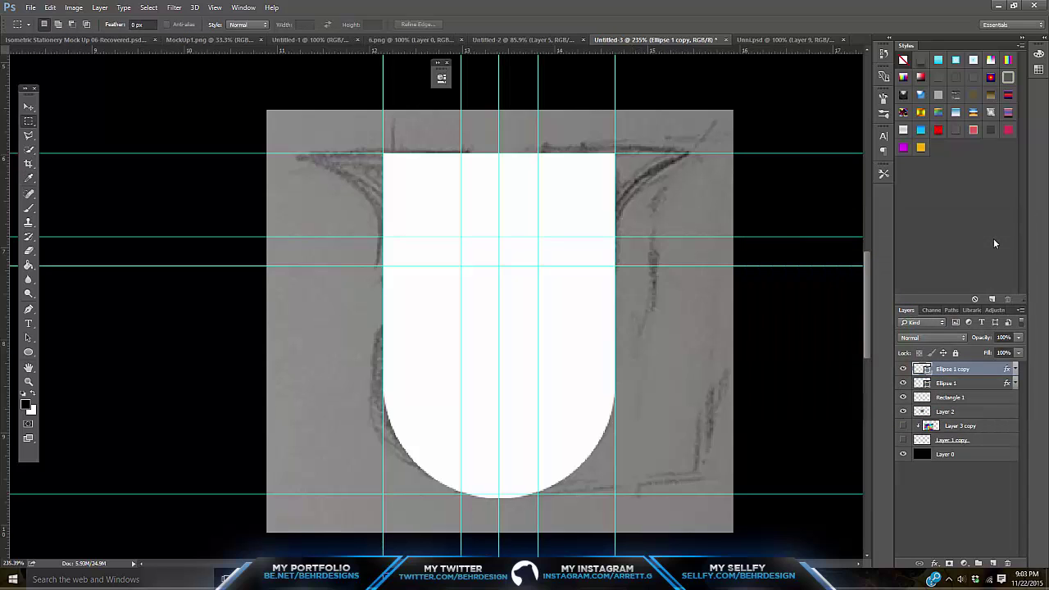
double_click(922, 383)
type("000000")
left_click(1018, 238)
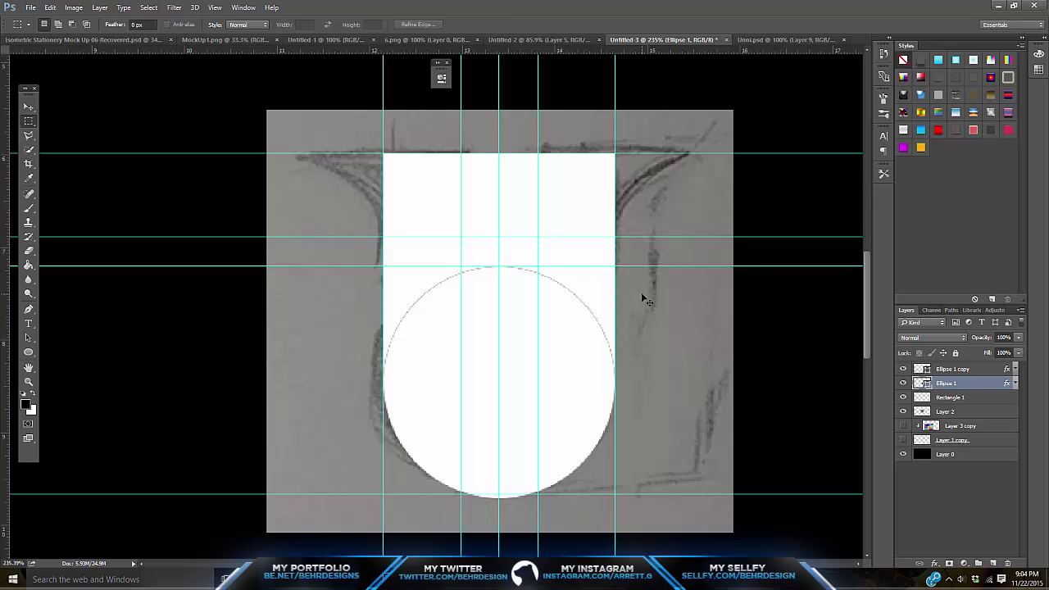
Scale the black Ellipse 1 circle to 125.56% and centre it behind the white circle as an even ring.
key("ctrl+t")
left_click_drag(614, 266, 657, 247)
left_click_drag(597, 284, 589, 293)
left_click_drag(644, 243, 615, 259)
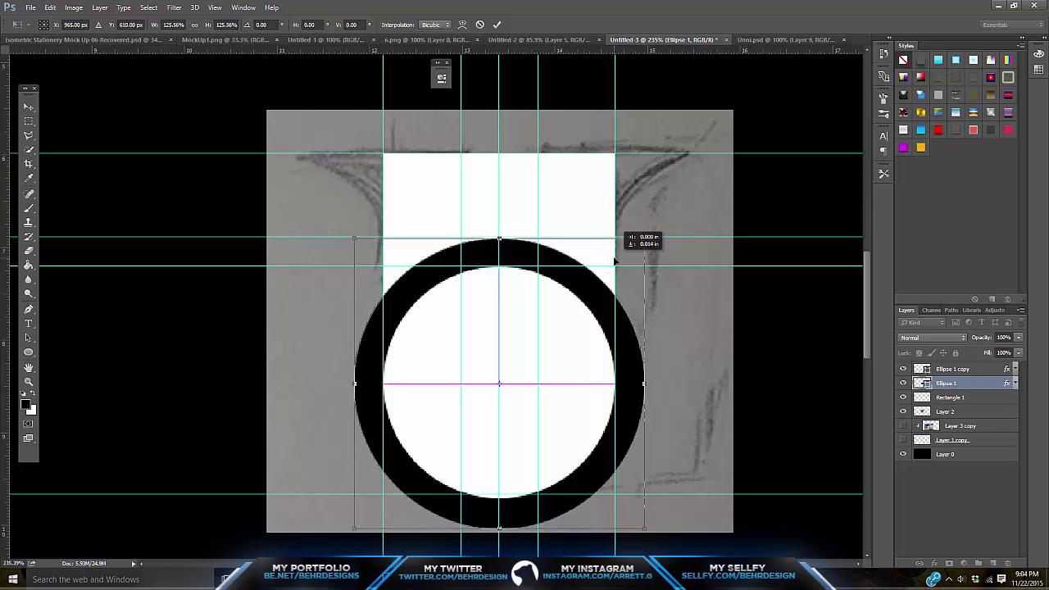
key("Return")
key("m")
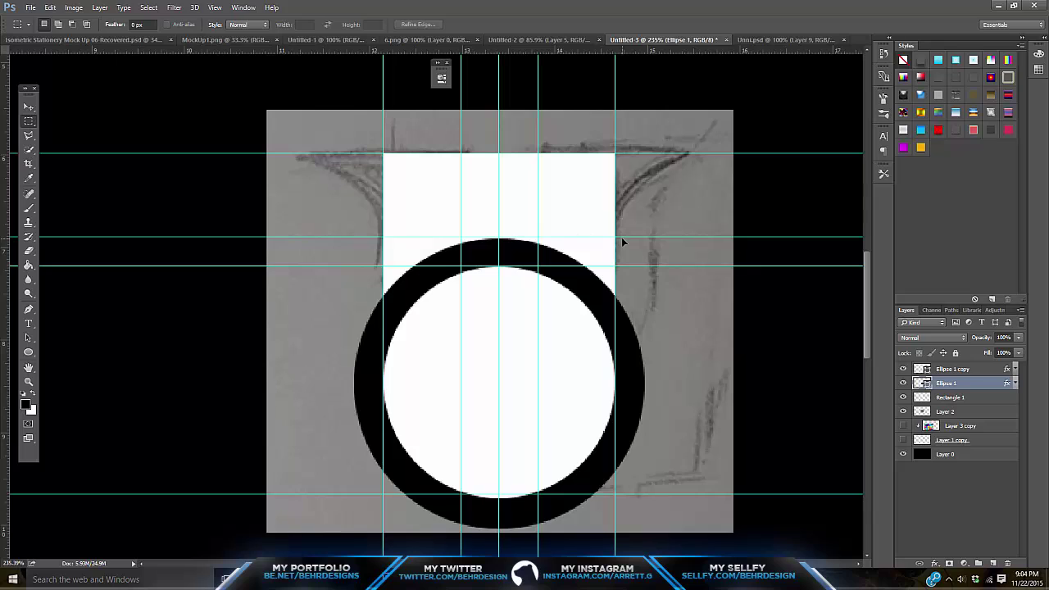
Cut the black Ellipse 1 circle's area out of the Rectangle 1 layer and hide the Ellipse 1 layer.
left_click(923, 383, "ctrl")
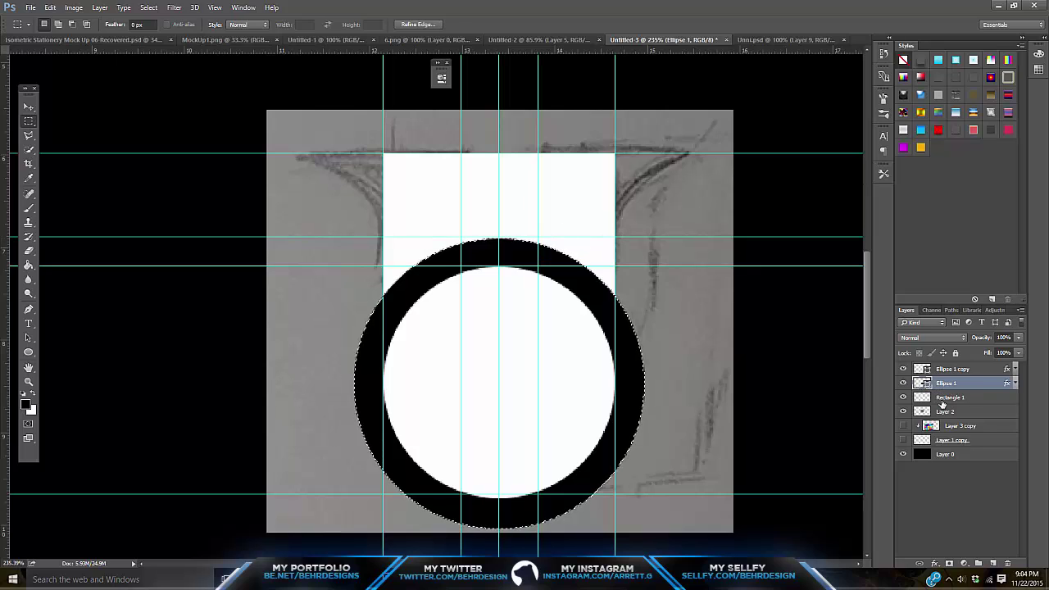
left_click(943, 398)
left_click(903, 382)
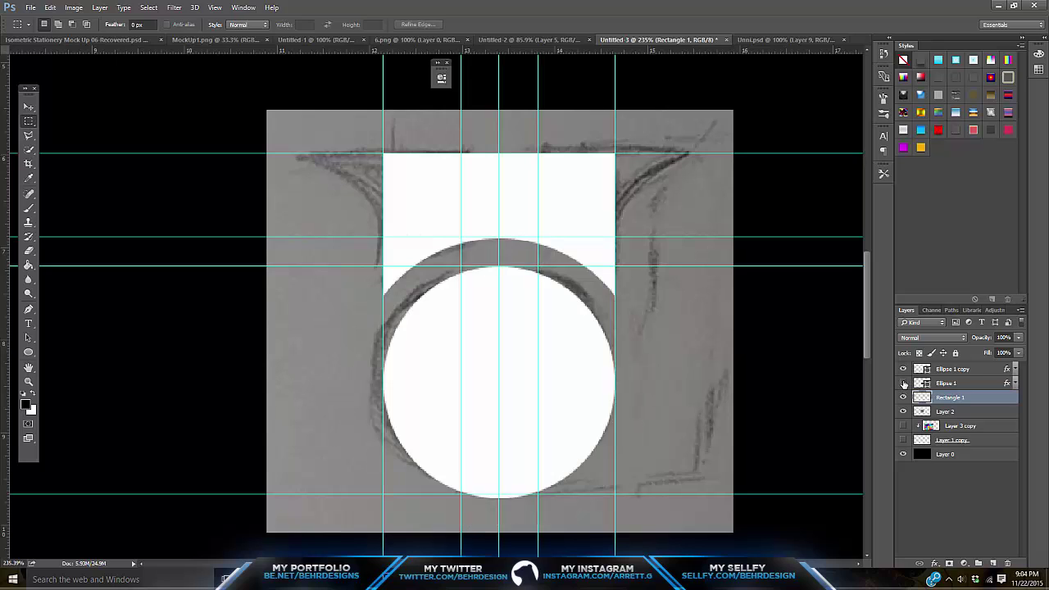
scroll(425, 203, "up", 1)
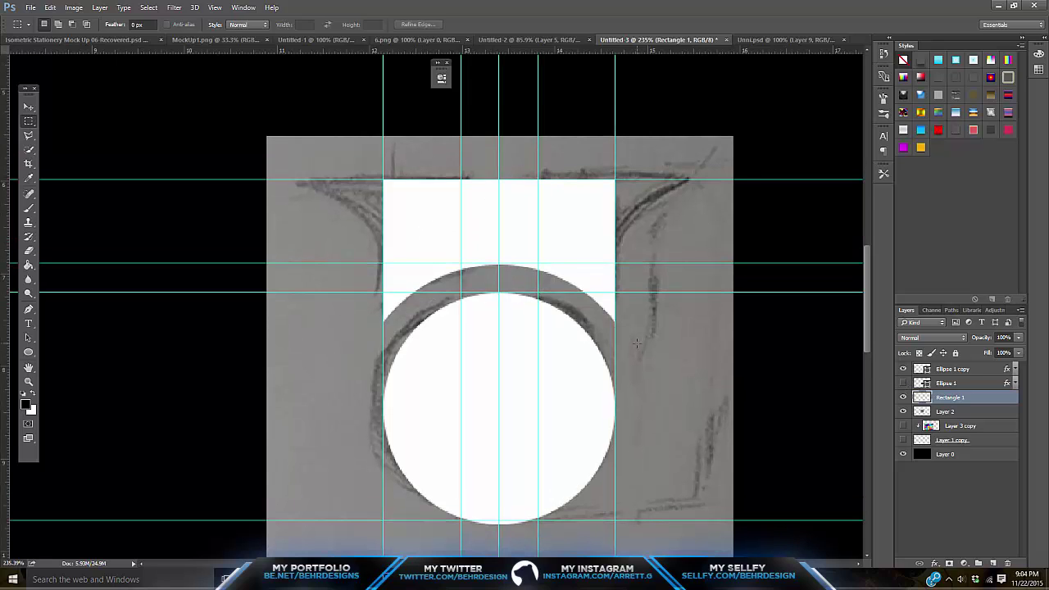
scroll(490, 283, "down", 1)
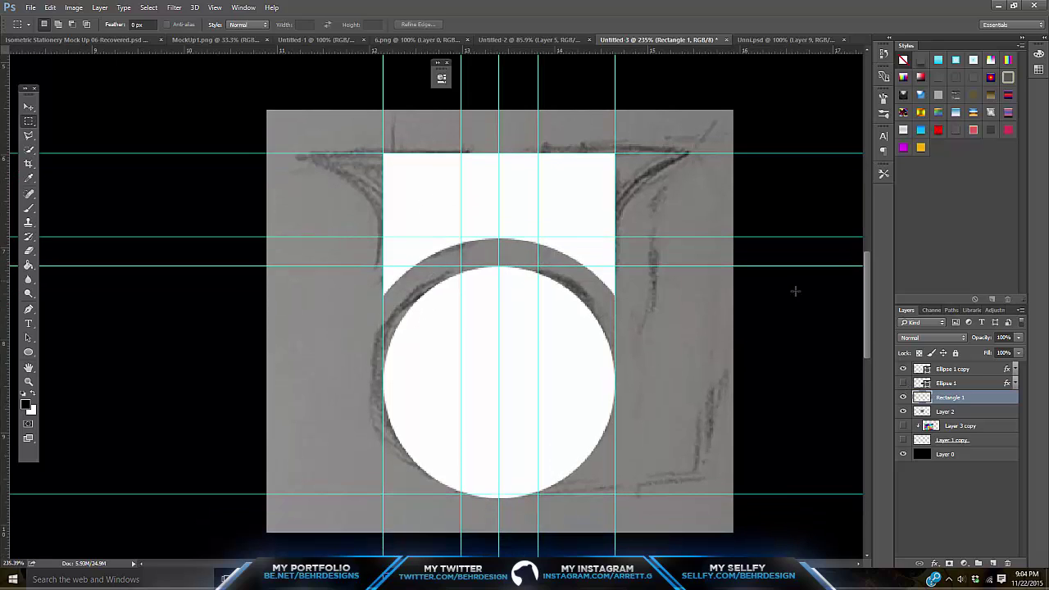
Temporarily hide the sketch on Layer 2 and the guides to examine the cut shapes against the black background.
left_click(904, 411)
key("ctrl+semicolon")
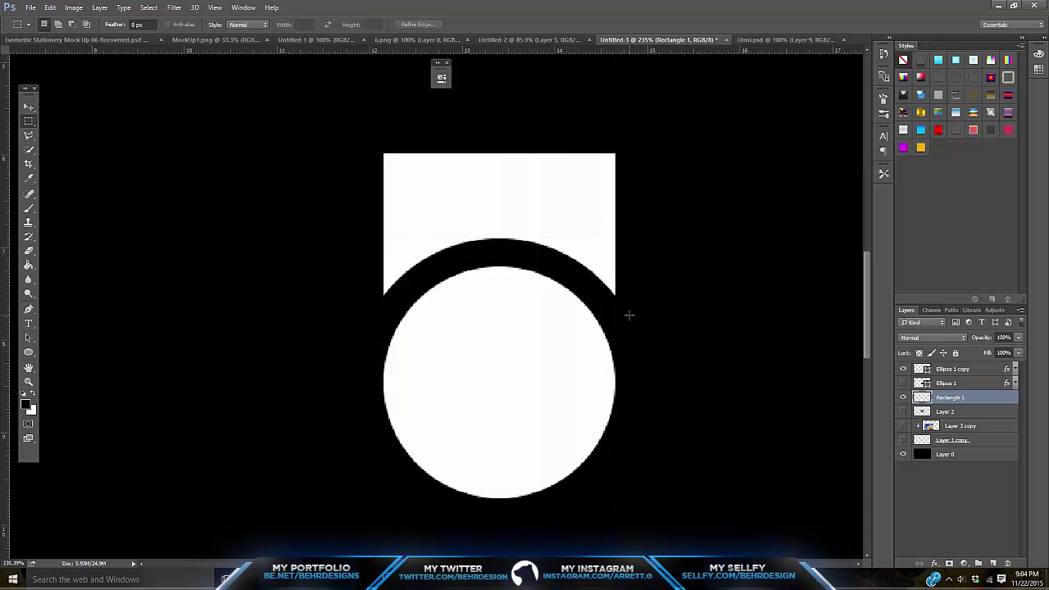
left_click(26, 108)
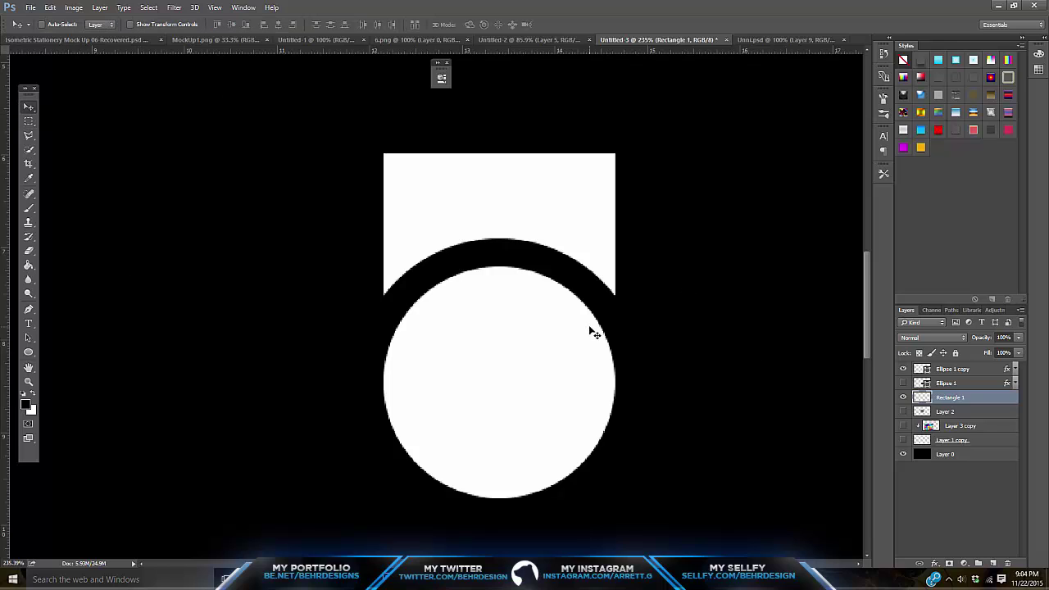
left_click(903, 411)
Move Rectangle 1 above Ellipse 1 in the layer order and delete the hidden Ellipse 1 layer.
left_click_drag(964, 399, 947, 378)
left_click(943, 400)
left_click(1010, 552)
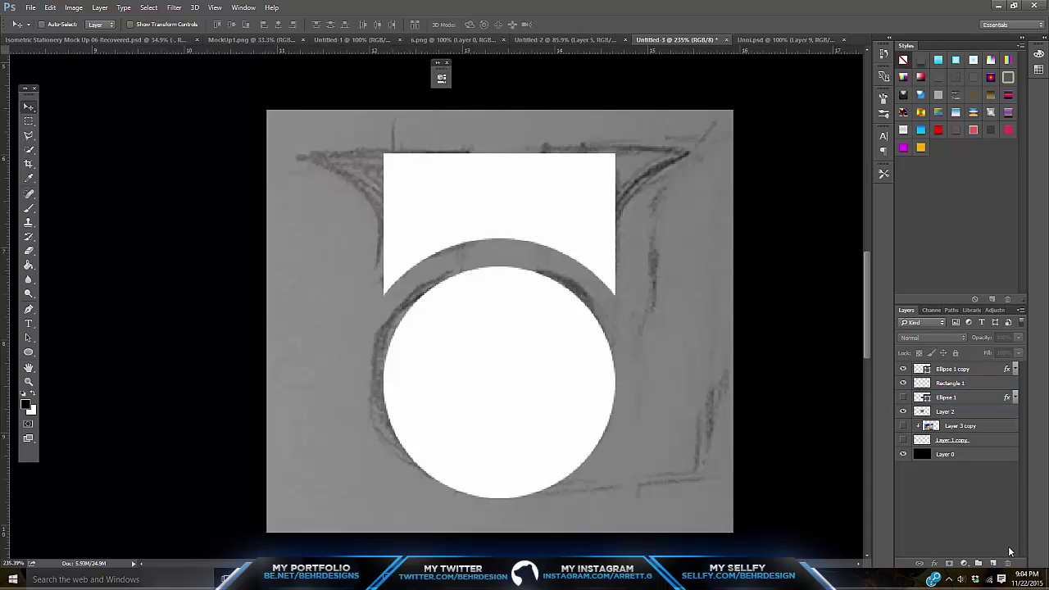
left_click(972, 399)
left_click(1009, 565)
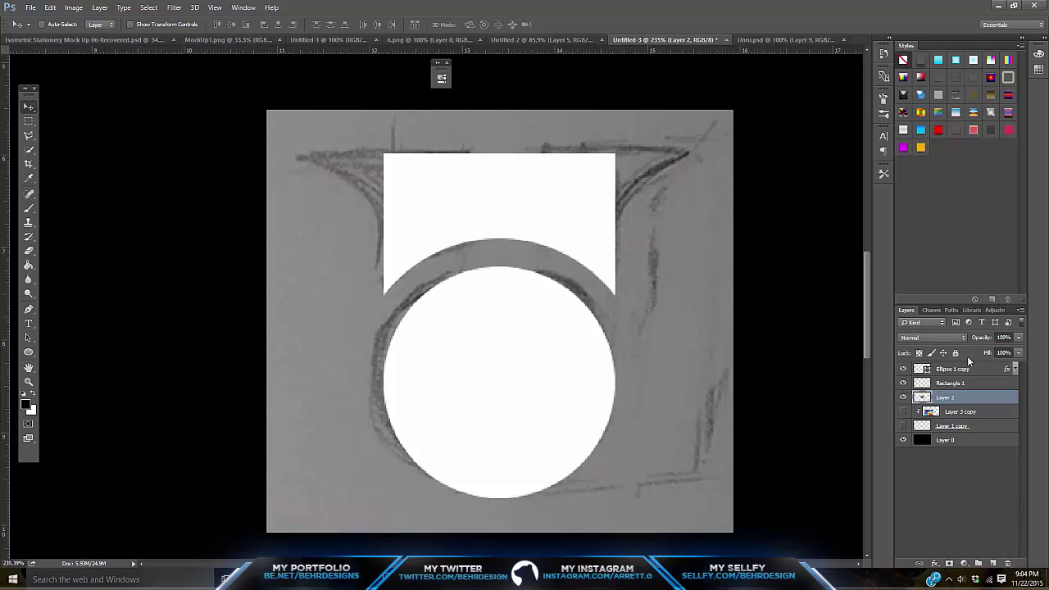
Lower the opacity of the Rectangle 1 and Ellipse 1 copy layers to 43% and show the guides.
left_click(951, 382)
left_click(953, 369, "shift")
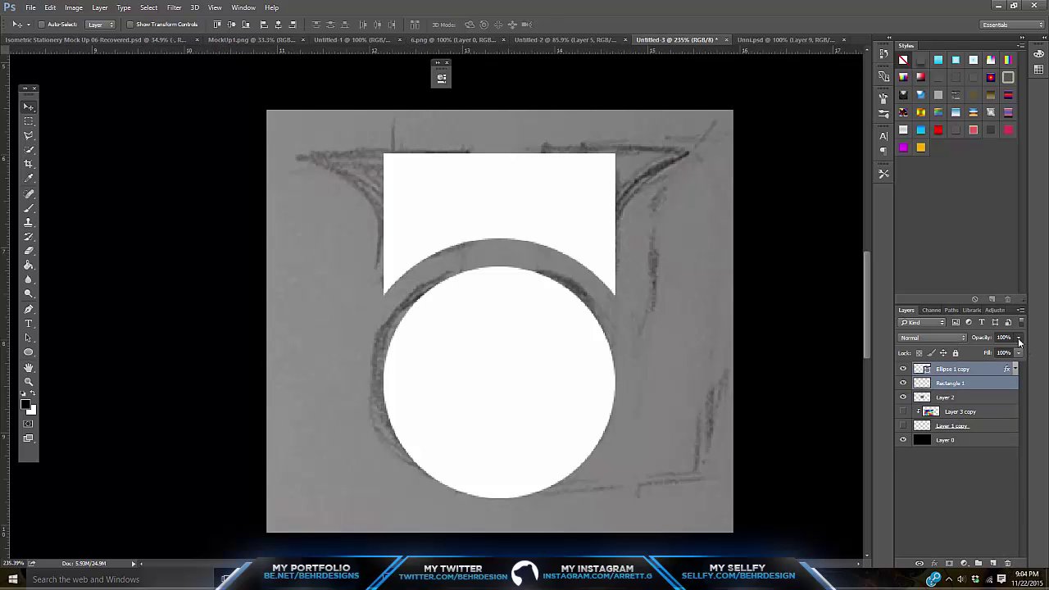
left_click(989, 353)
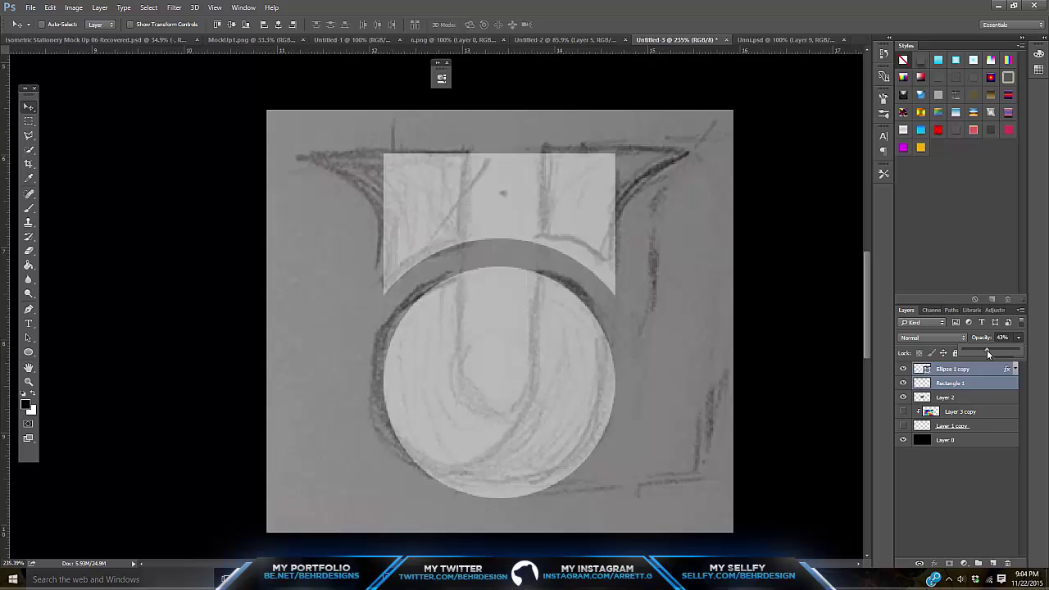
key("ctrl+semicolon")
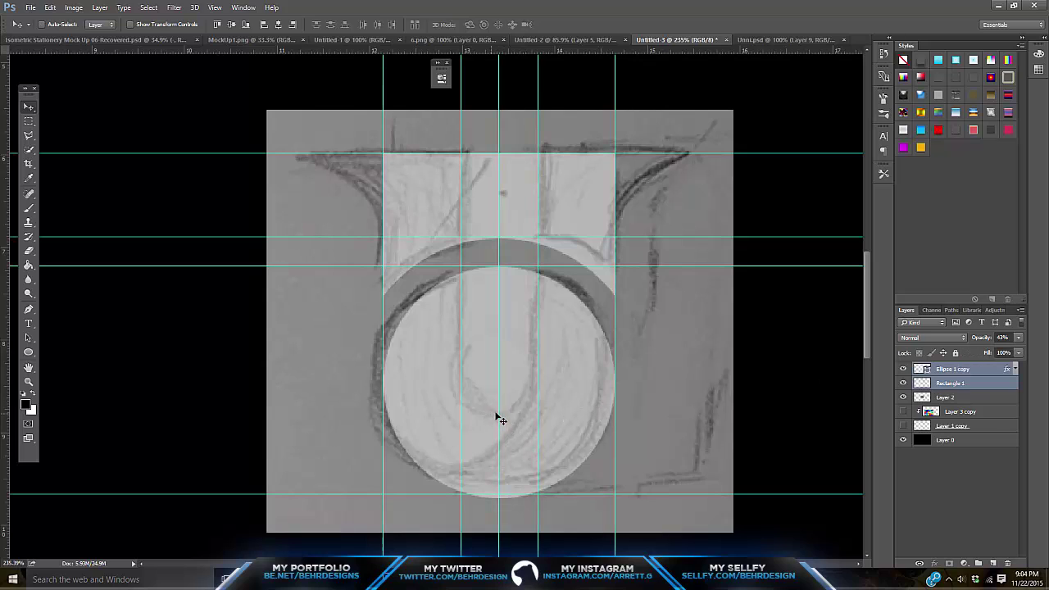
On a new layer above the circle, draw a black 62 × 194 px rectangle between the inner vertical guides, reaching down to the circle's centre.
left_click_drag(430, 49, 435, 431)
key("ctrl+z")
left_click(951, 370)
left_click(993, 563)
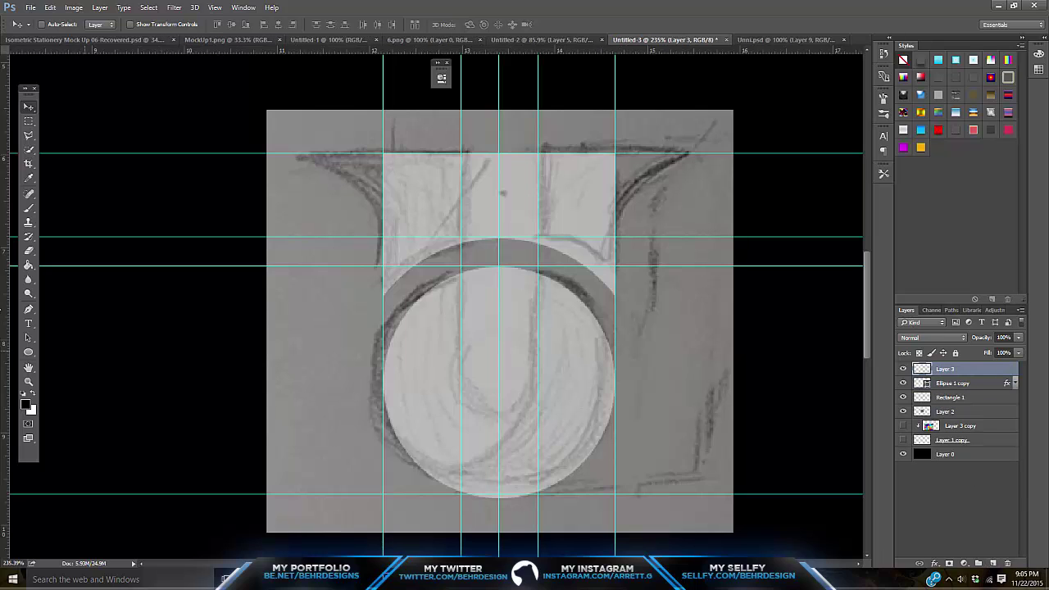
left_click_drag(30, 353, 47, 356)
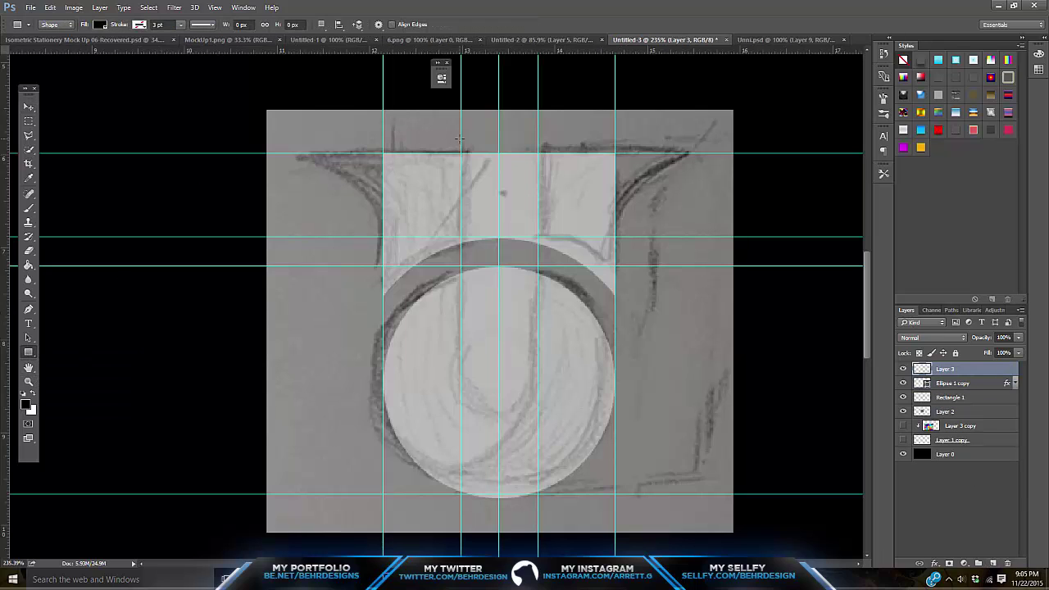
left_click_drag(461, 136, 538, 384)
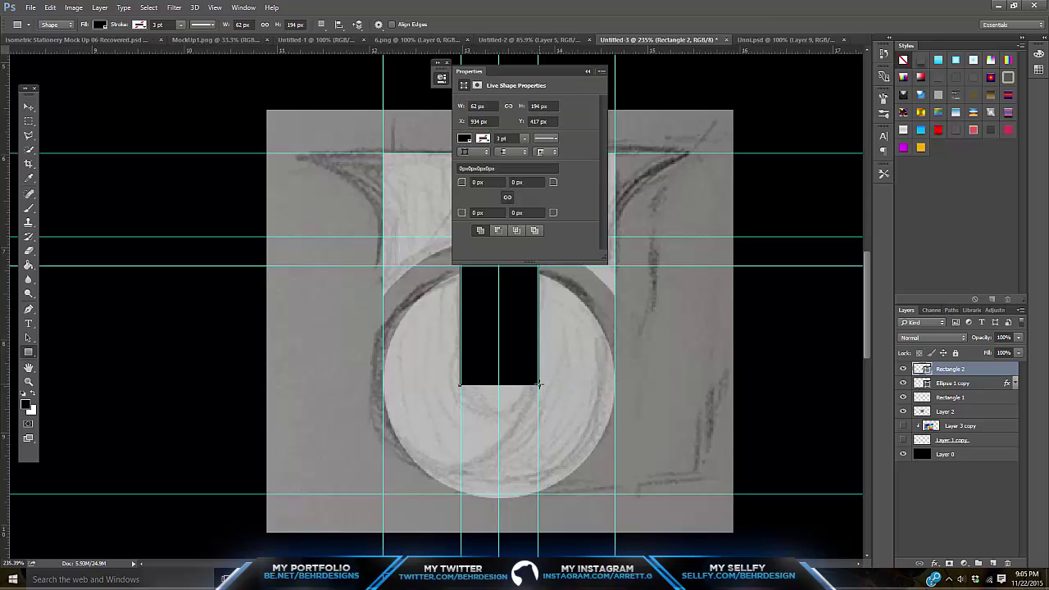
left_click(587, 72)
left_click_drag(29, 354, 62, 373)
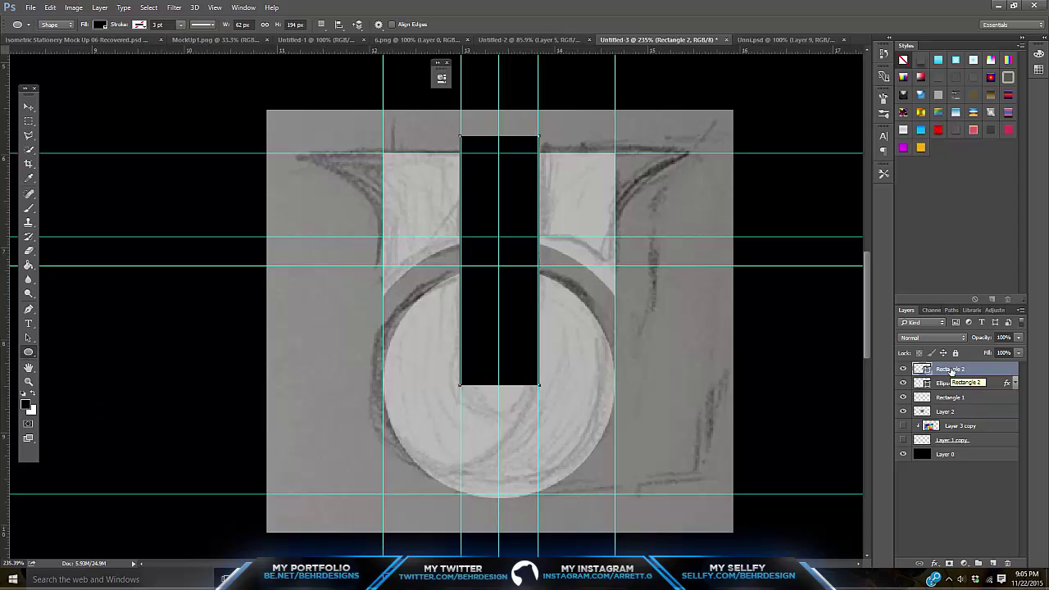
left_click_drag(460, 362, 553, 438)
key("ctrl+z")
left_click(588, 73)
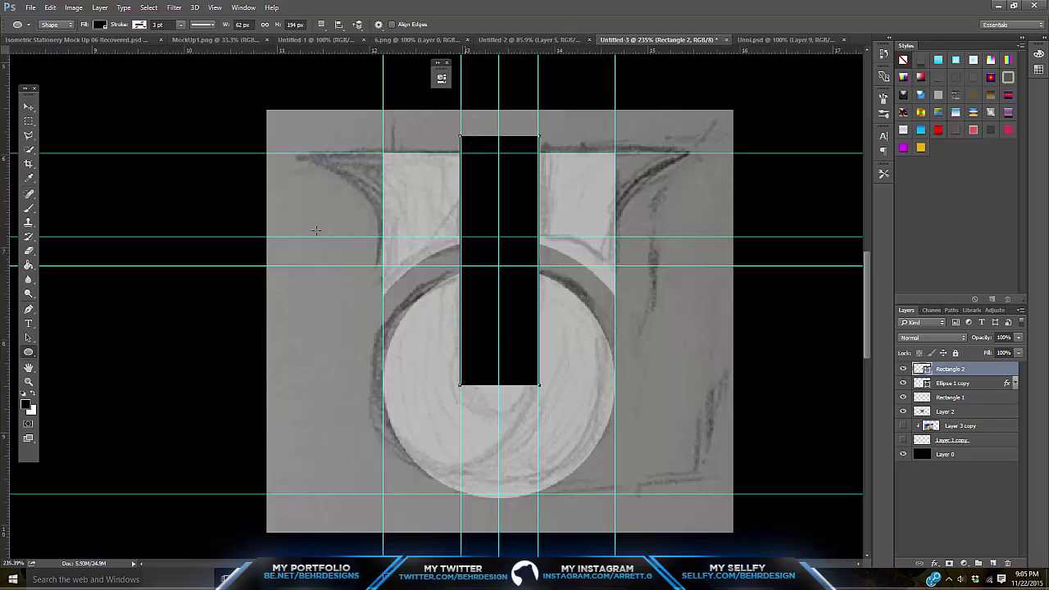
Narrow the black Rectangle 2 to 96.77% width so both sides align with the inner vertical guides.
left_click(29, 382)
left_click_drag(487, 284, 518, 266)
key("ctrl+t")
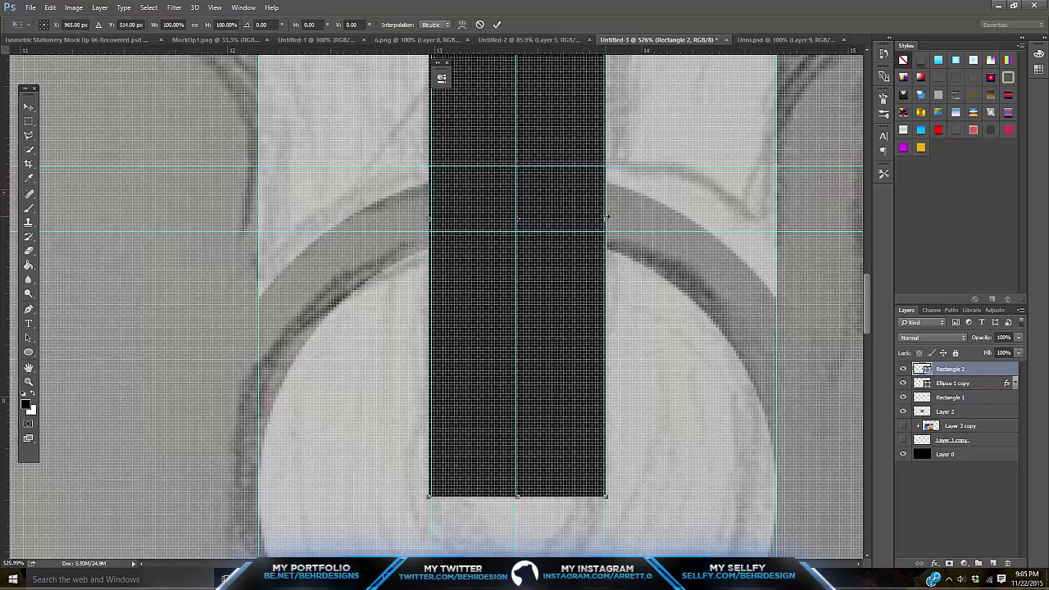
mouse_move(605, 217)
left_mouse_down()
mouse_move(602, 207)
mouse_move(602, 219)
left_mouse_up()
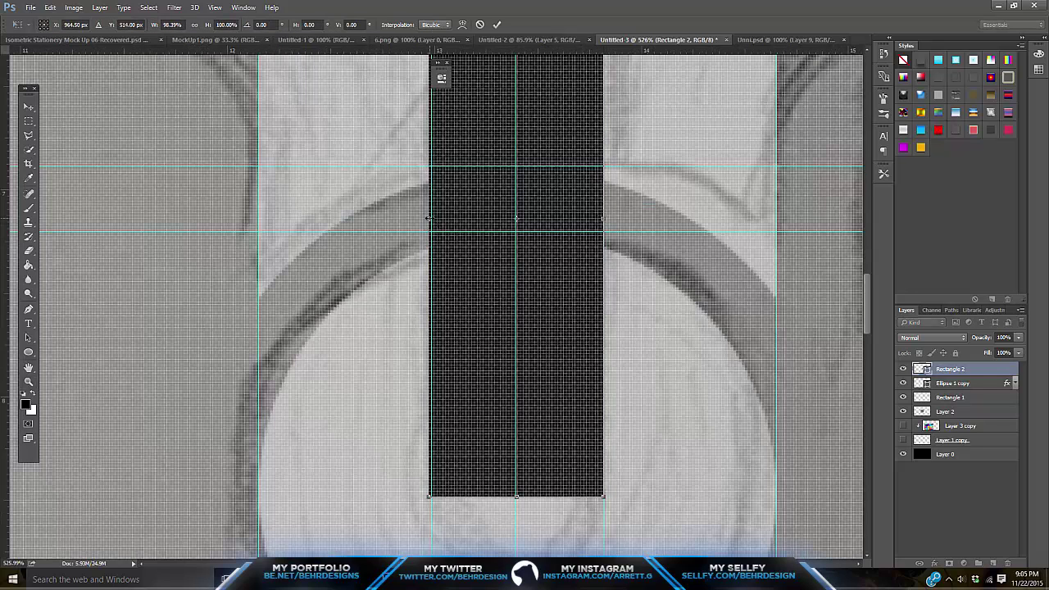
left_click_drag(428, 219, 432, 219)
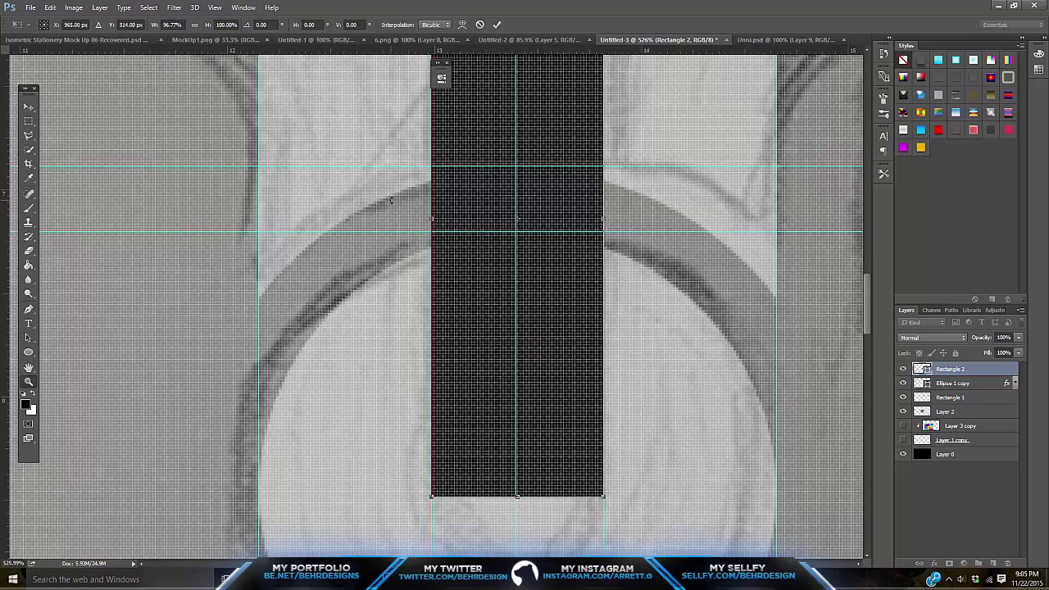
key("Return")
Add a black 60 × 60 px circle to the Rectangle 2 shape to round off its lower end.
key("z")
scroll(578, 227, "down", 5)
scroll(321, 234, "down", 3)
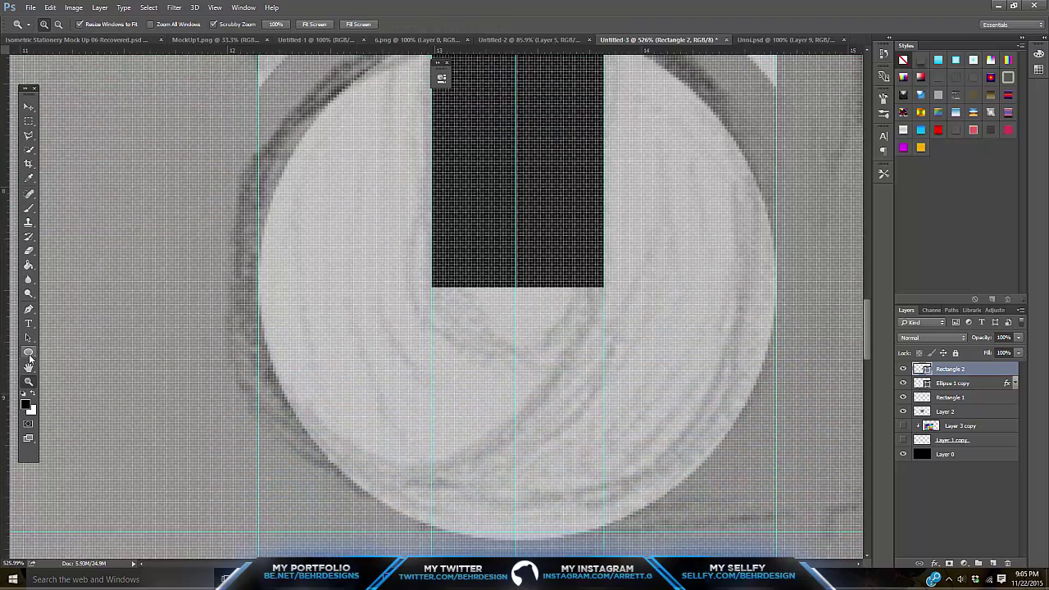
key("u")
left_click_drag(431, 211, 637, 384)
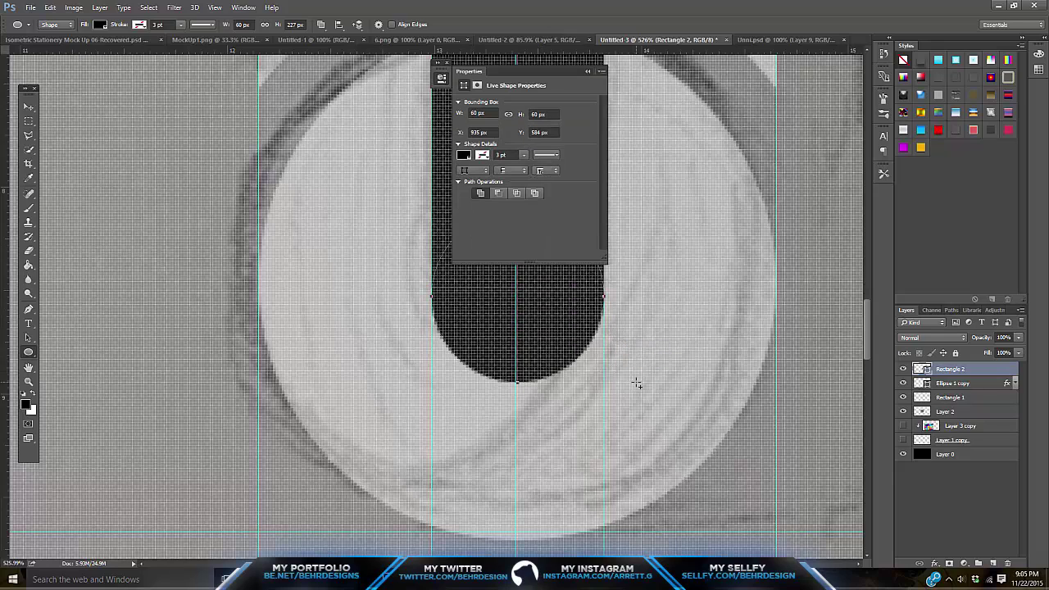
left_click(587, 71)
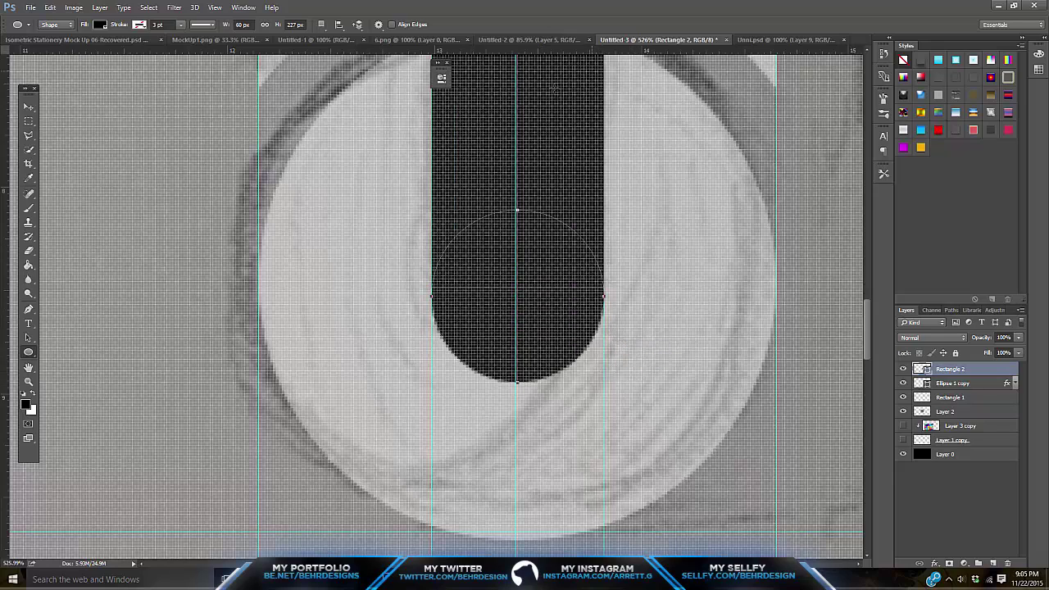
Reposition the round-ended Rectangle 2 shape slightly so it sits centred on the middle vertical guide.
left_click(28, 107)
mouse_move(333, 234)
left_mouse_down()
mouse_move(334, 223)
mouse_move(328, 241)
left_mouse_up()
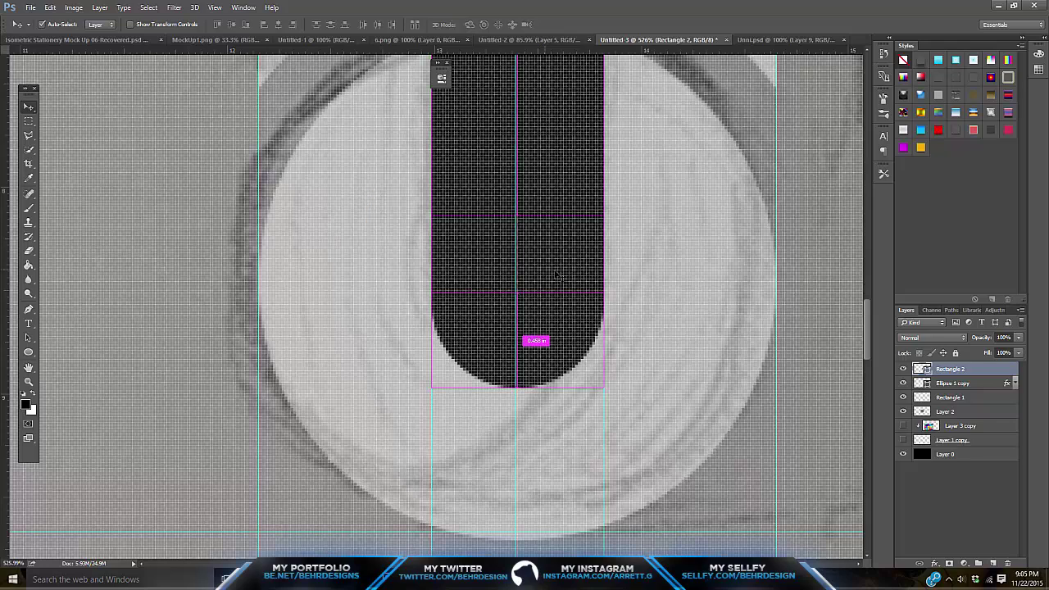
key("ctrl+h")
mouse_move(543, 297)
left_mouse_down()
mouse_move(550, 277)
mouse_move(555, 286)
left_mouse_up()
left_click_drag(510, 312, 541, 295)
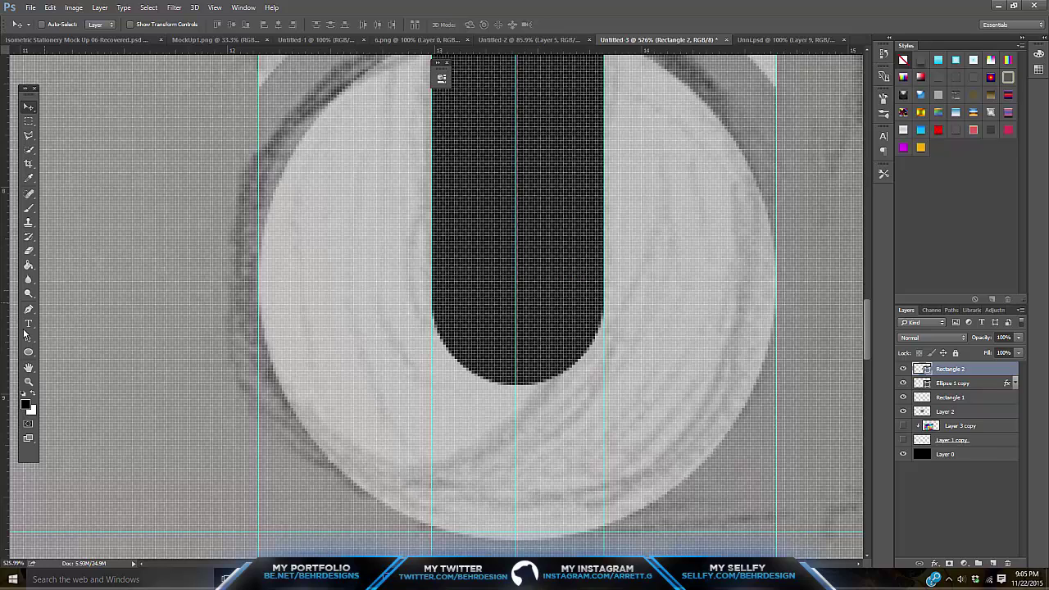
left_click(28, 382)
left_click_drag(367, 280, 319, 295)
left_click_drag(408, 268, 428, 269)
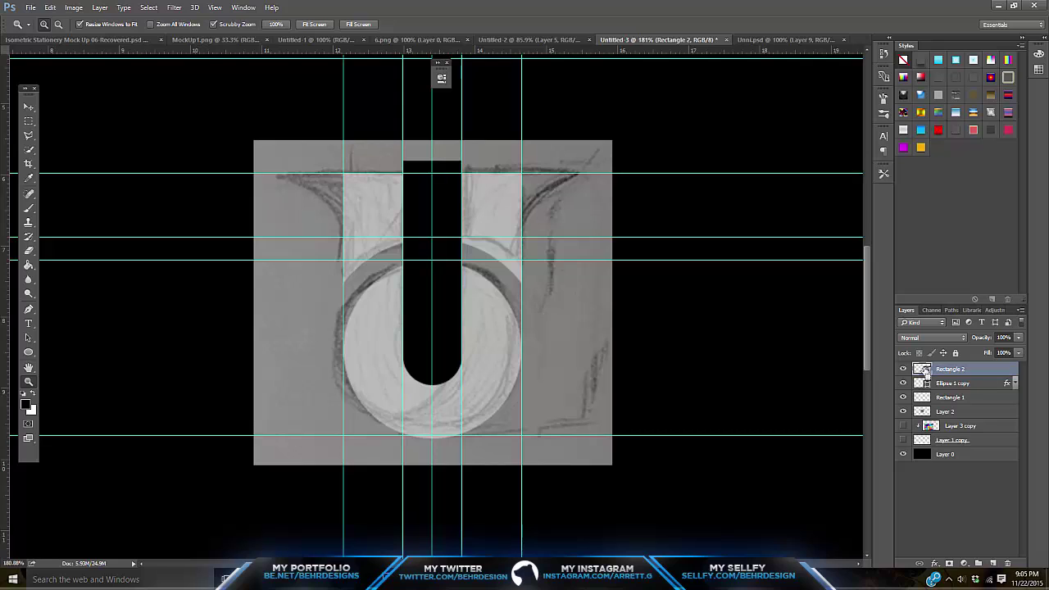
left_click(951, 386, "shift")
right_click(951, 385)
left_click(977, 370)
left_click(923, 371, "ctrl")
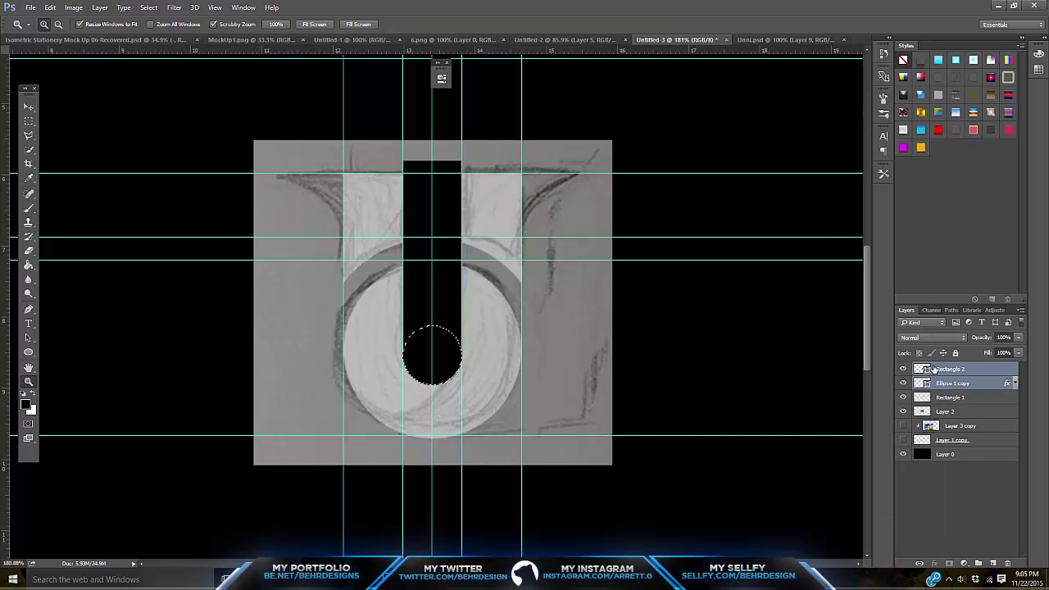
left_click(924, 370)
left_click(922, 383, "ctrl")
left_click(939, 383)
left_click(938, 369)
left_click(904, 370)
left_click(904, 370)
left_click(923, 369, "ctrl")
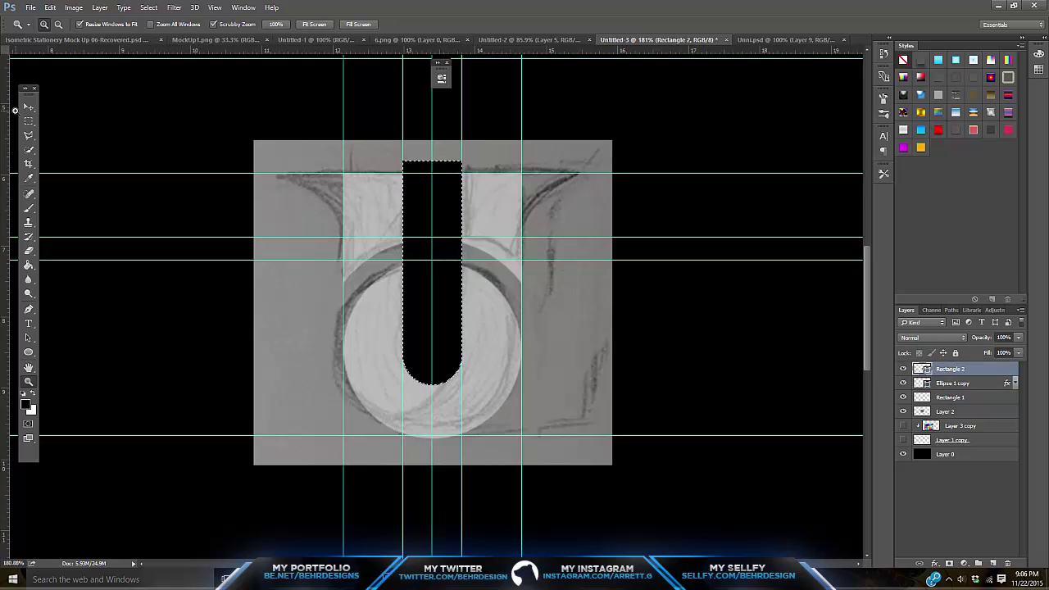
left_click(28, 121)
left_click(227, 113)
Cut the round-ended Rectangle 2 outline out of the Rectangle 1 layer and check the gap with Rectangle 2 hidden.
left_click(922, 372, "ctrl")
left_click(952, 412)
left_click(951, 397)
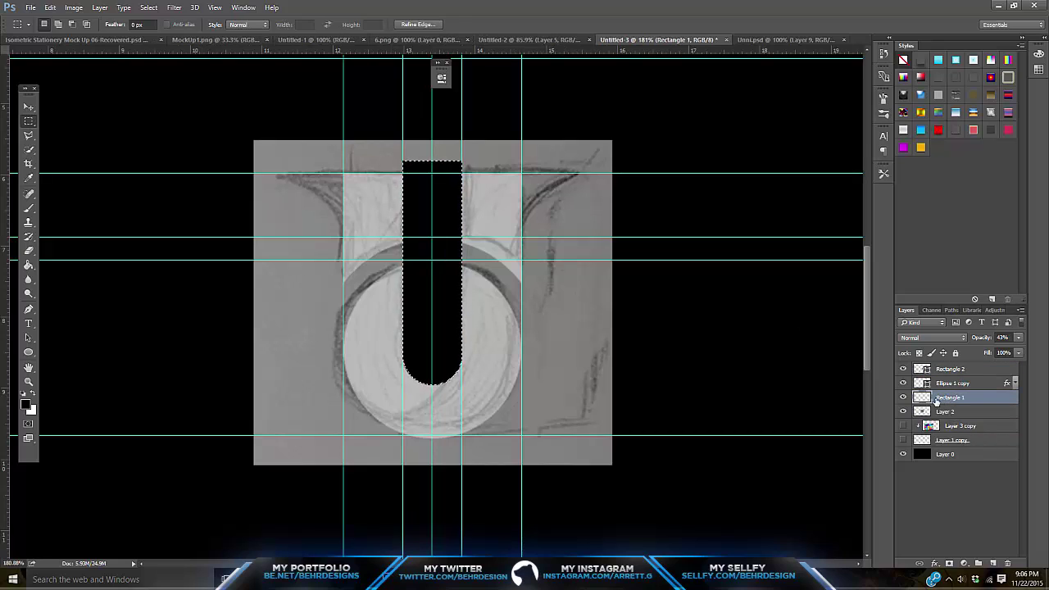
key("ctrl+d")
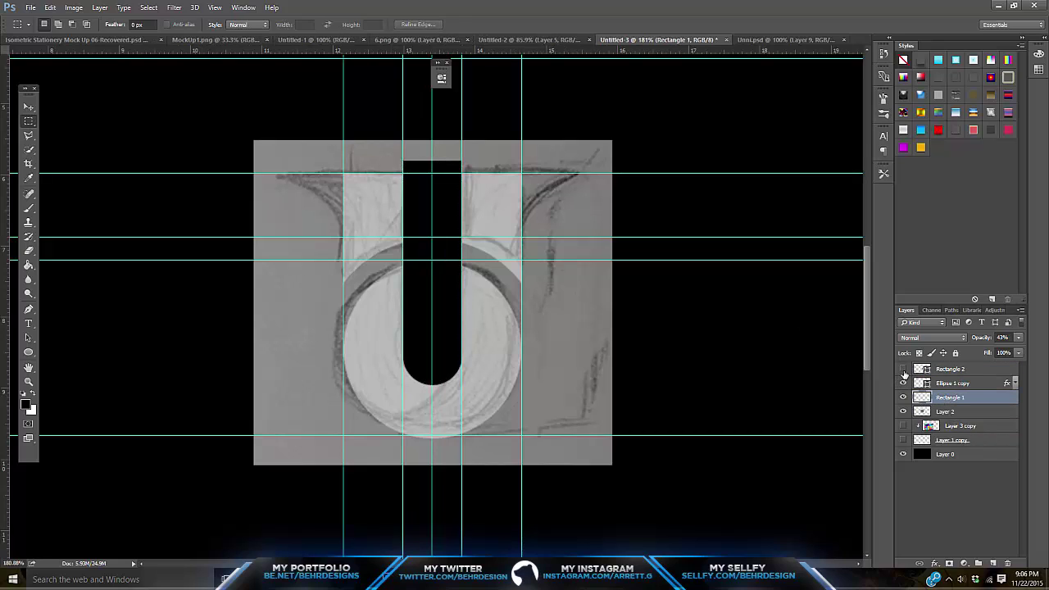
left_click(904, 369)
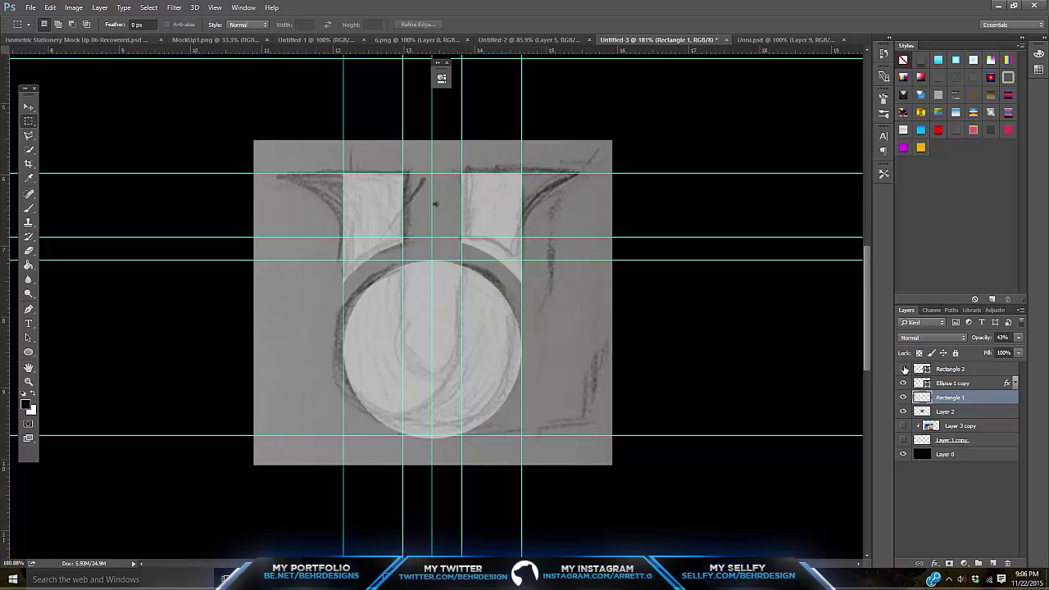
left_click(903, 369)
Rasterize the Ellipse 1 copy layer, cut the Rectangle 2 outline out of it and hide Rectangle 2.
left_click(922, 371, "ctrl")
right_click(943, 384)
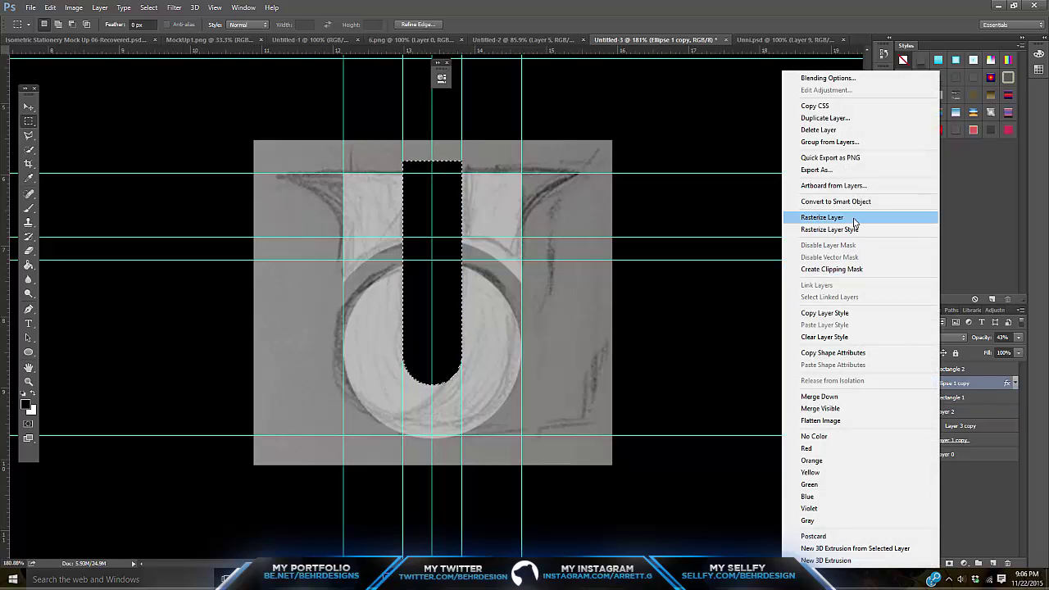
left_click(822, 217)
key("ctrl+d")
left_click(923, 370, "ctrl")
key("ctrl+d")
left_click(907, 373)
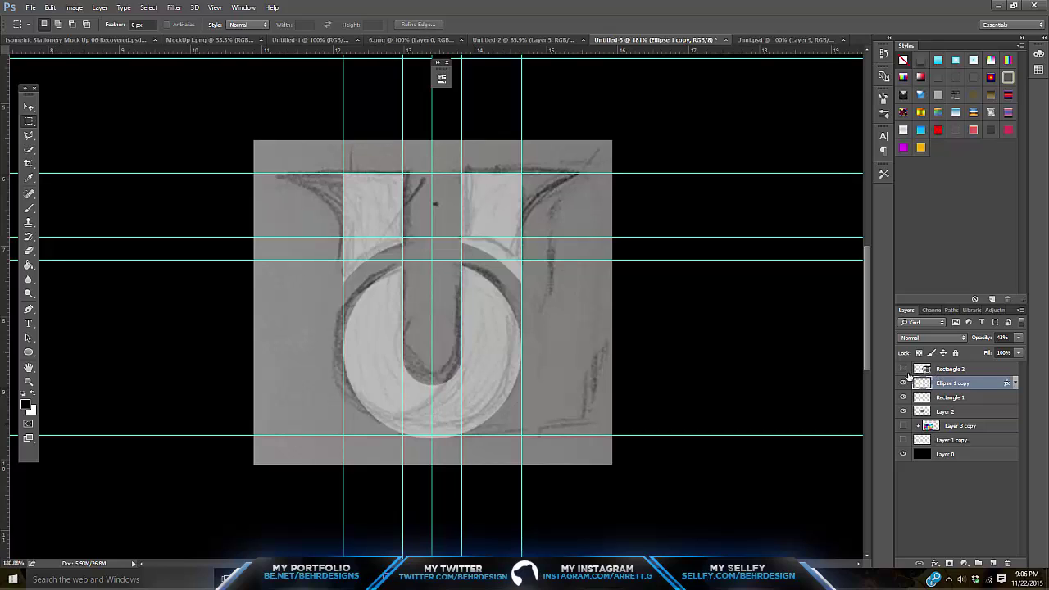
Hide the guides and the sketch on Layer 2 to leave only the U shape on black.
key("ctrl+g")
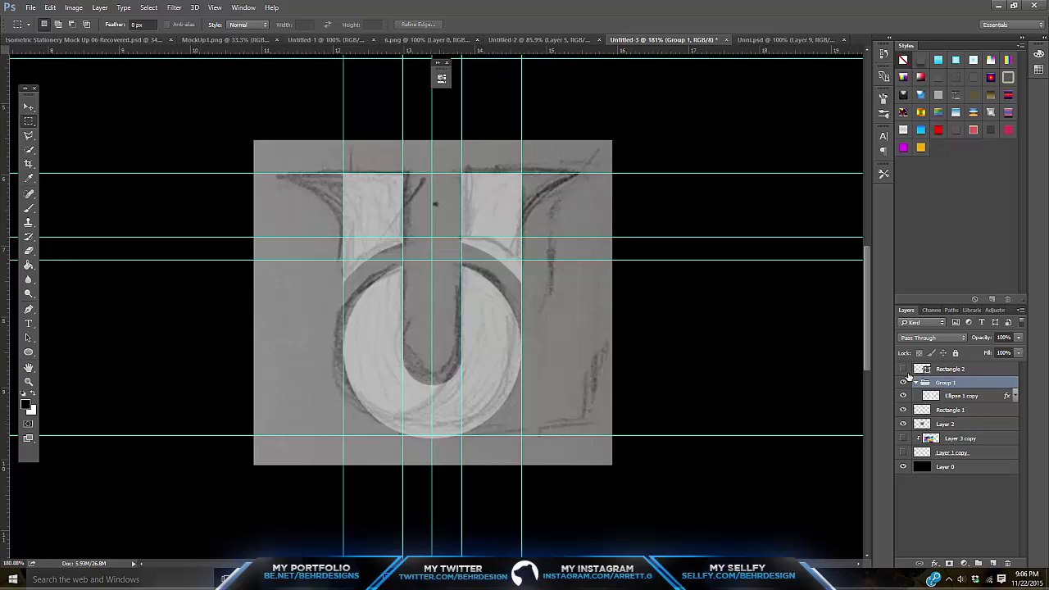
key("ctrl+z")
key("ctrl+semicolon")
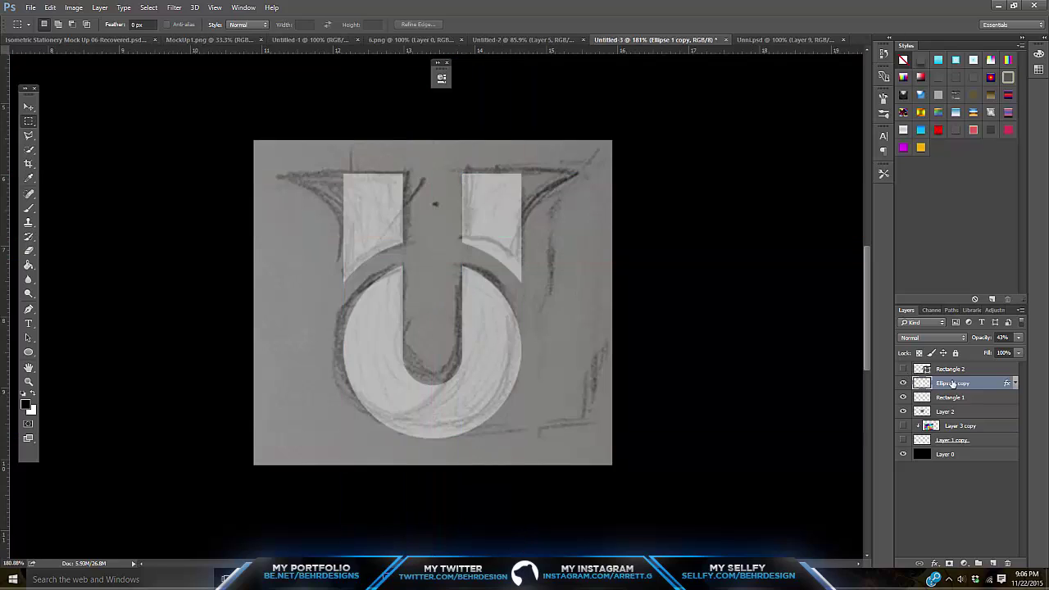
left_click(903, 412)
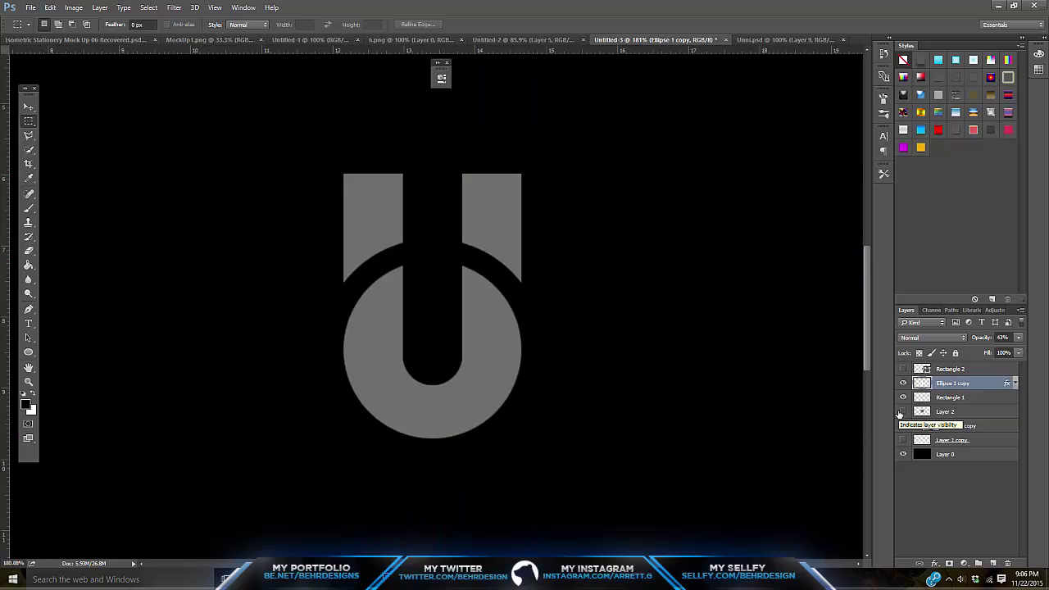
Show the sketch on Layer 2 and raise the Ellipse 1 copy and Rectangle 1 layers to 100% opacity.
left_click(903, 412)
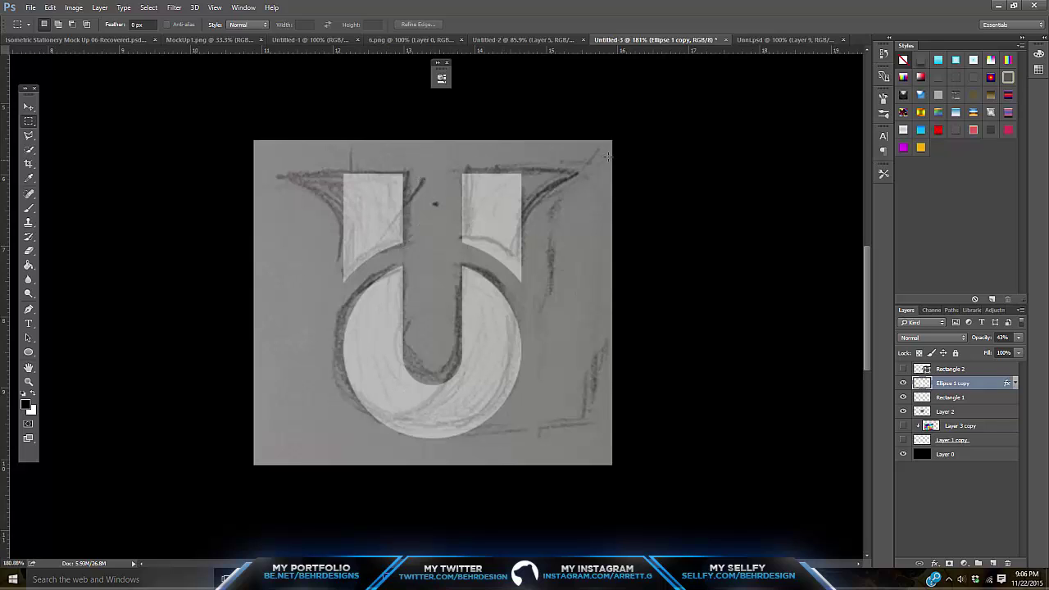
left_click(28, 382)
left_click(946, 411, "shift")
left_click(951, 400, "shift")
left_click(1019, 338)
left_click_drag(1017, 351, 1046, 352)
left_click(31, 382)
Draw a 65 px square shape on a new layer against the outer edge of the U's right arm, level with its top.
left_click_drag(406, 190, 416, 172)
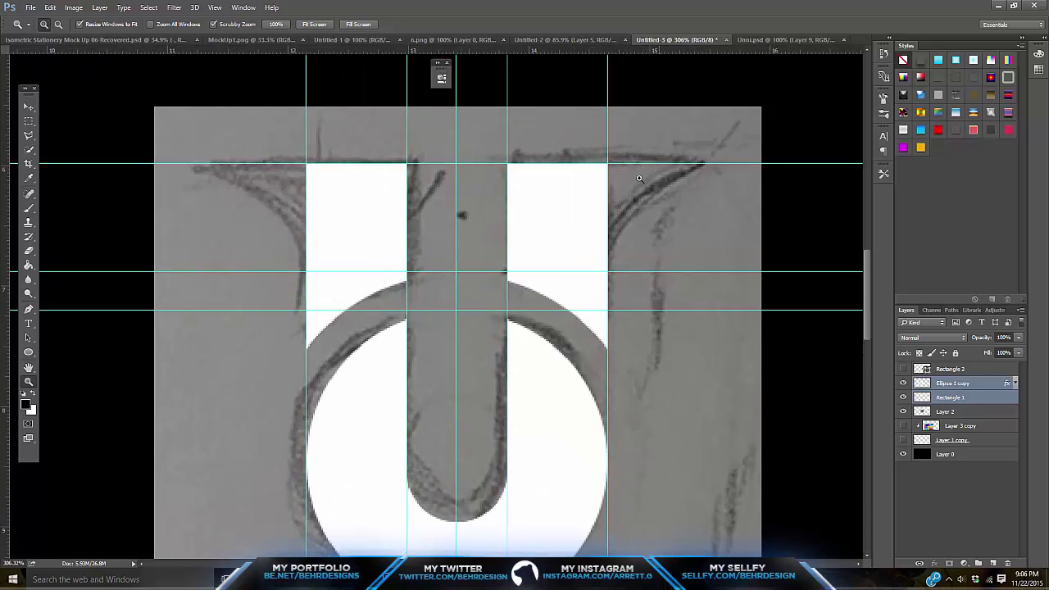
left_click_drag(28, 352, 74, 352)
key("alt+Tab")
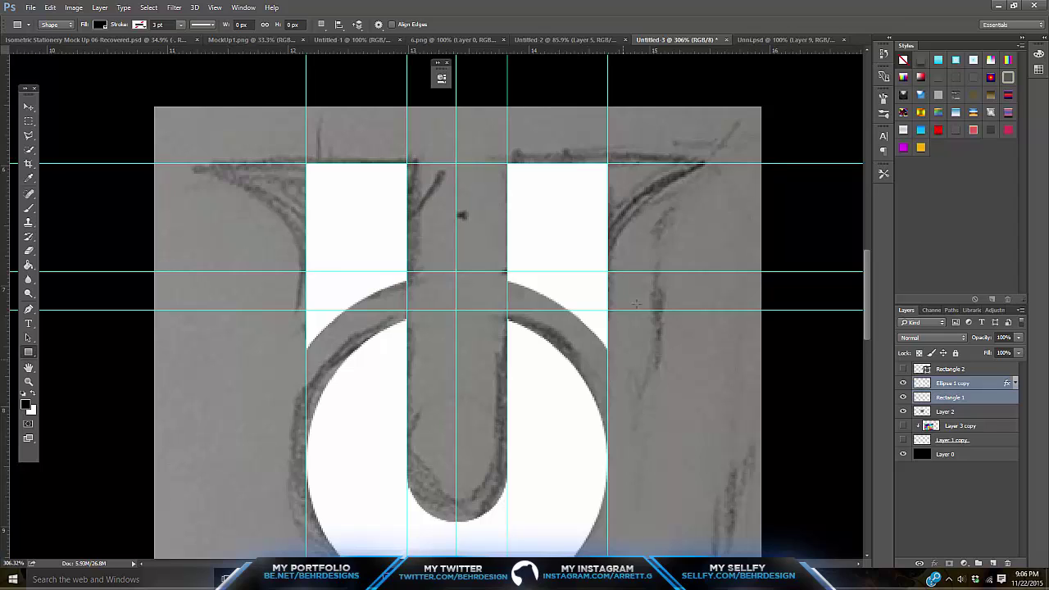
left_click(984, 387)
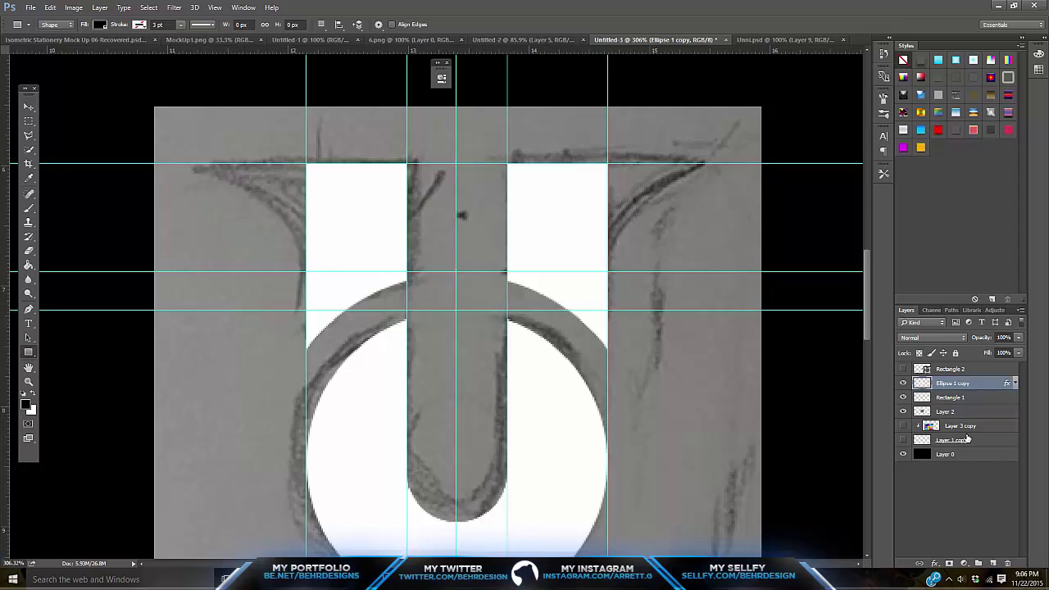
left_click(993, 564)
left_click_drag(651, 164, 753, 271)
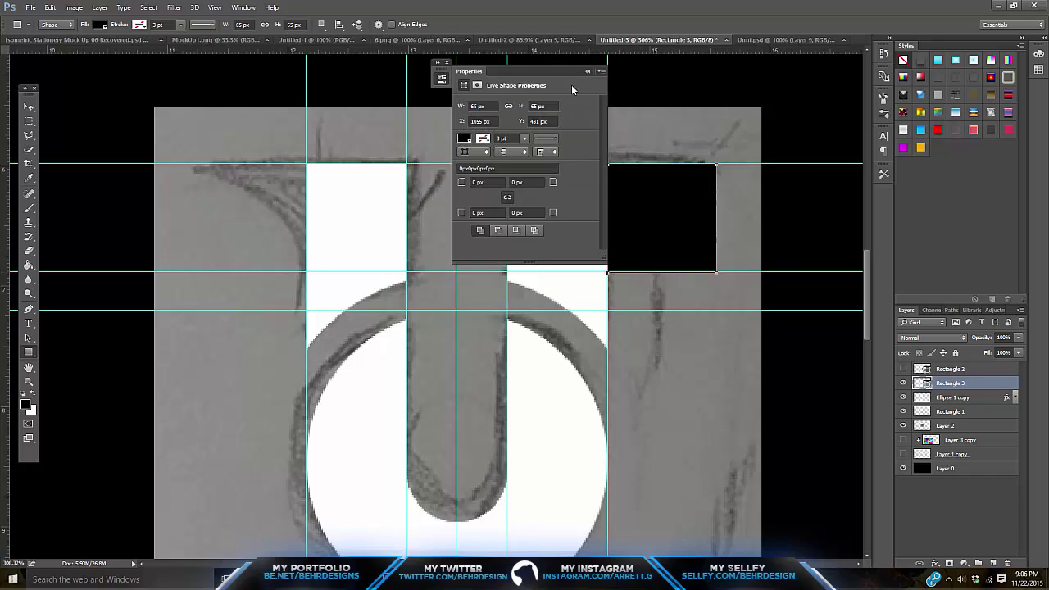
left_click(587, 72)
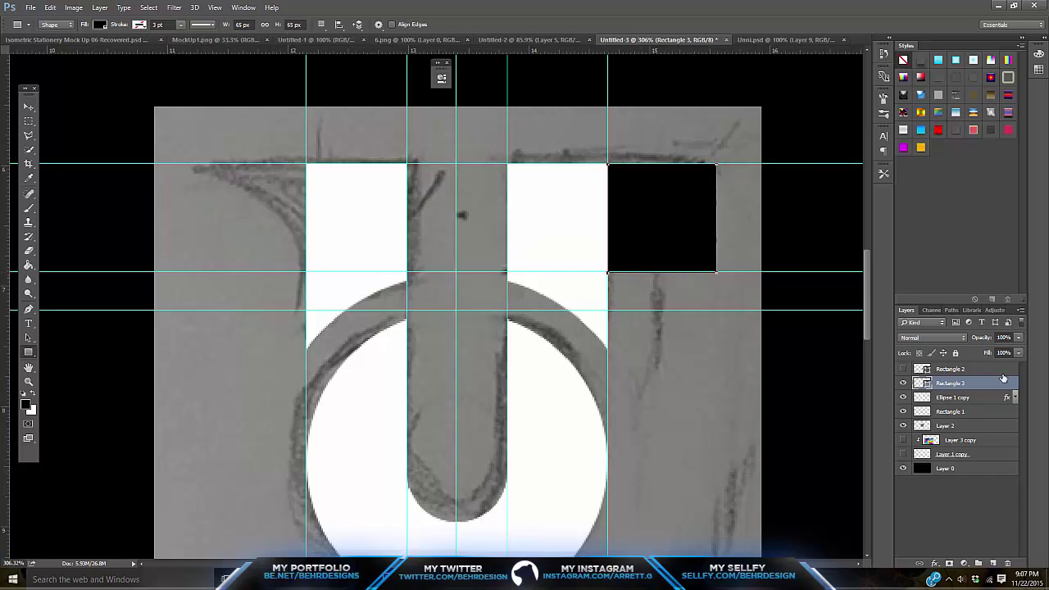
Change the fill colour of the Rectangle 3 square to white, ffffff.
double_click(924, 384)
type("ffffff")
left_click(1006, 239)
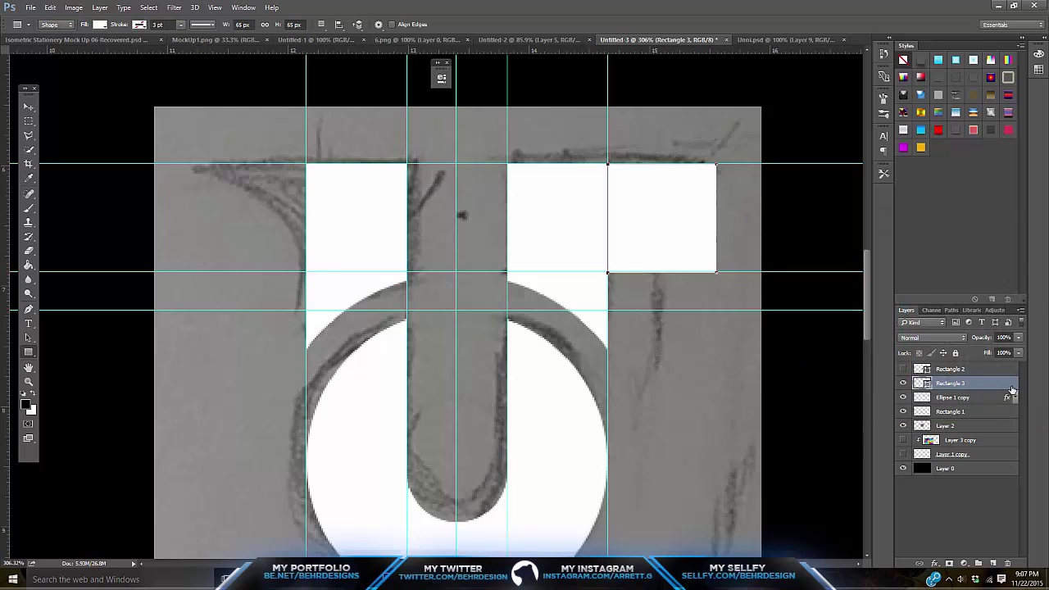
Draw a circle about 123 px wide on a new layer and align it to the top guide and the right arm's outer guide.
left_click(994, 564)
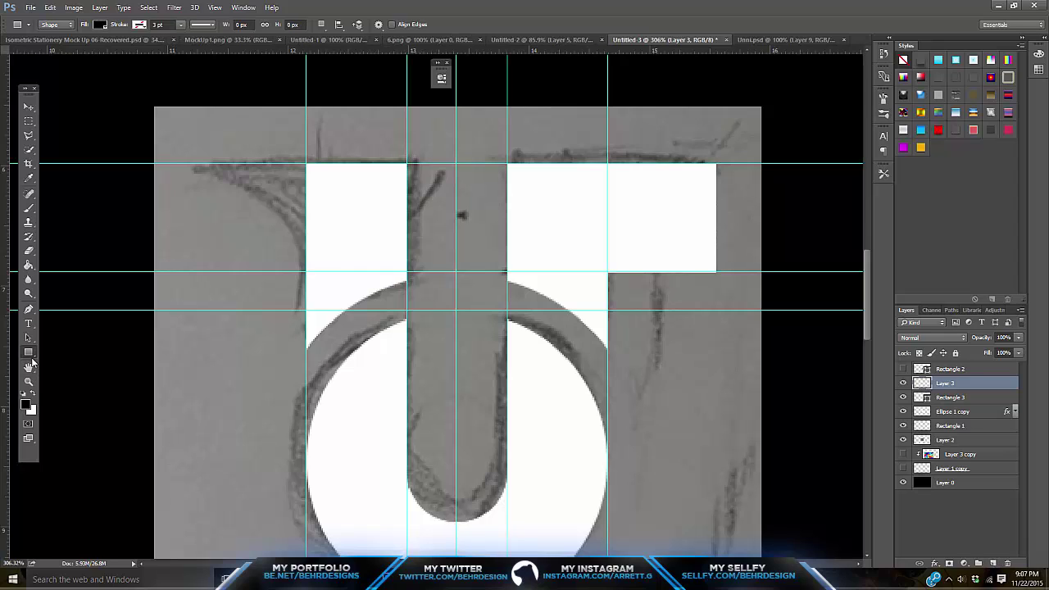
right_click(32, 357)
left_click(60, 379)
left_click_drag(817, 373, 590, 169)
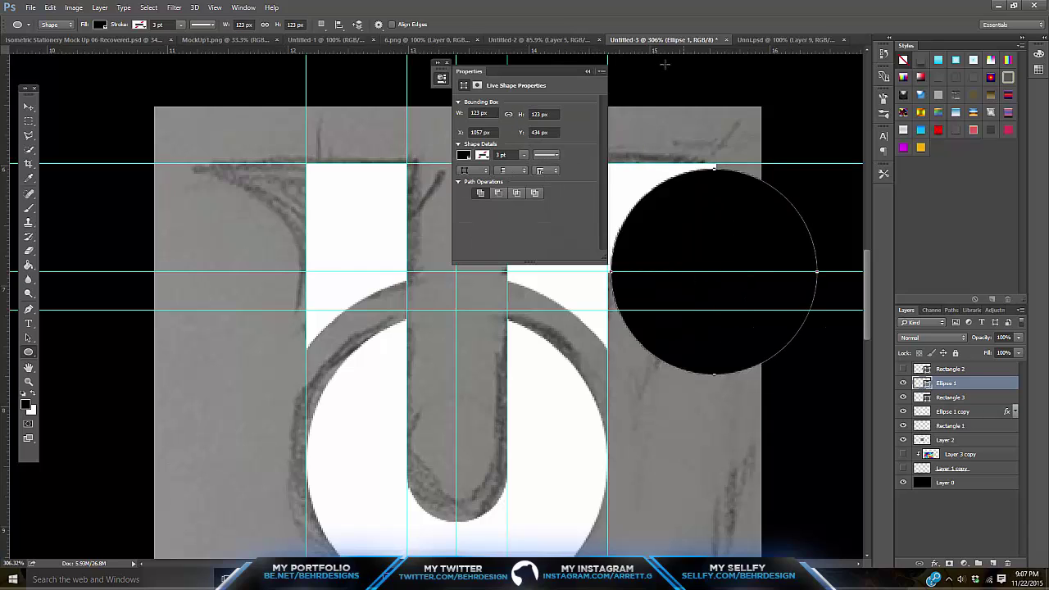
left_click(588, 71)
left_click(29, 107)
left_click_drag(730, 218, 725, 215)
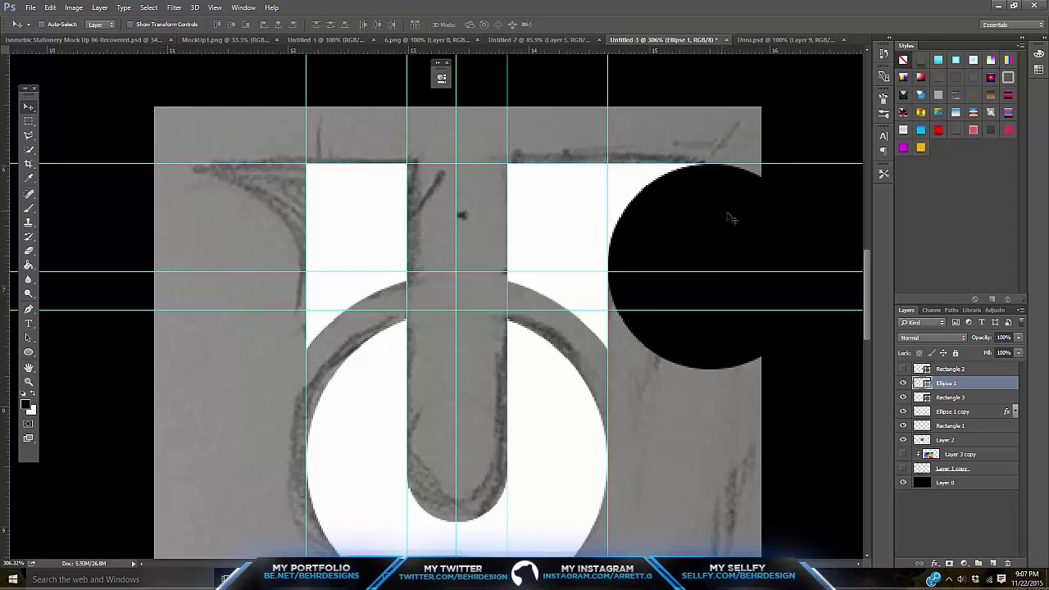
Rasterize the Rectangle 3 layer, cut the Ellipse 1 circle's outline out of it and hide Ellipse 1.
left_click(942, 396)
right_click(943, 397)
left_click(851, 217)
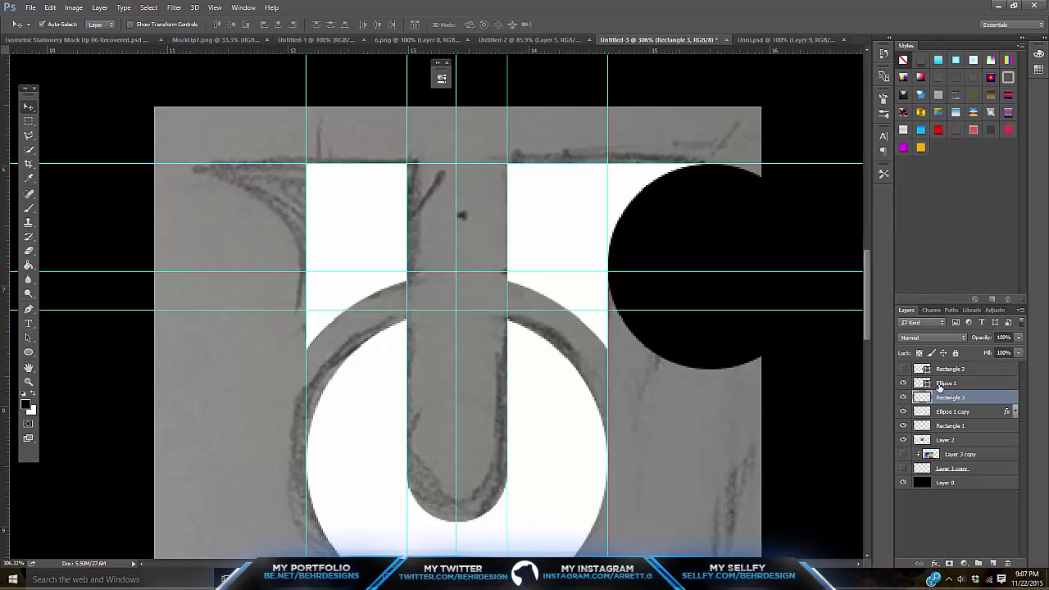
left_click(923, 383, "ctrl")
key("Delete")
key("ctrl+d")
left_click(903, 383)
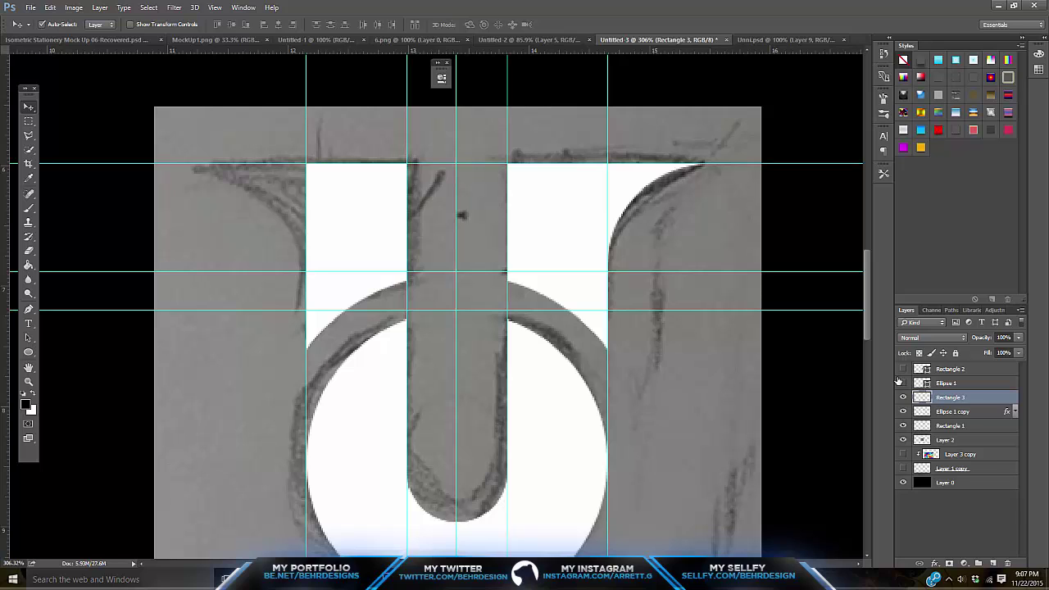
Duplicate the curved Rectangle 3 serif, flip the copy horizontally and place it against the outer edge of the left arm.
key("ctrl+j")
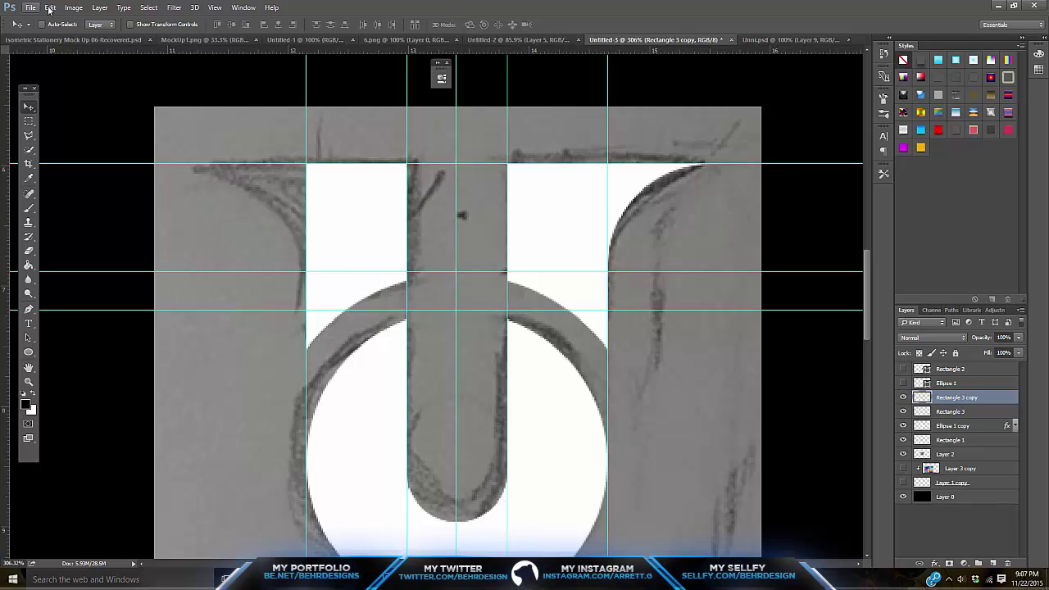
left_click(41, 7)
mouse_move(73, 228)
left_click(222, 349)
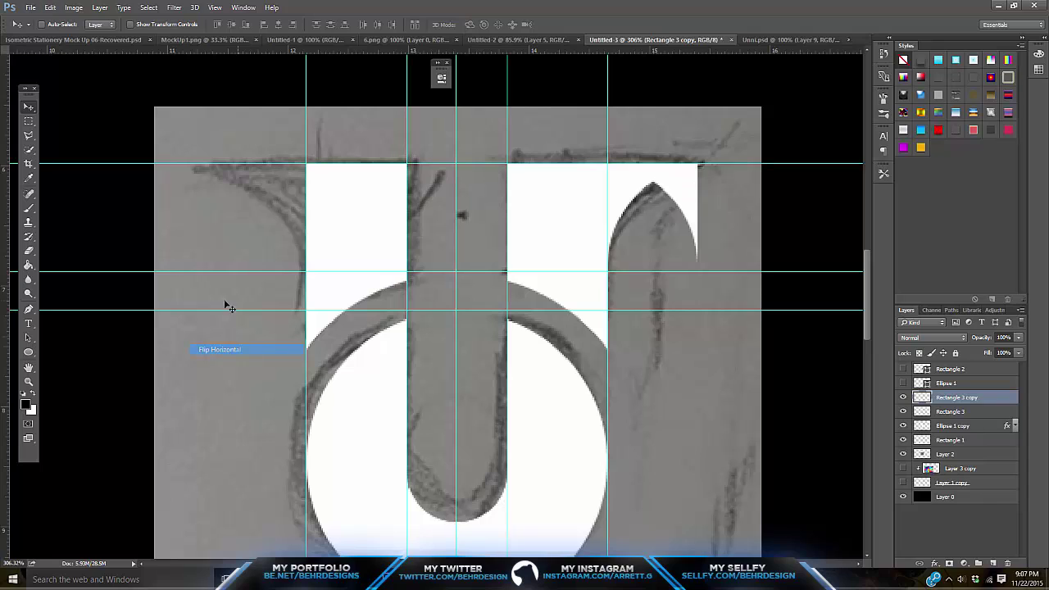
left_click_drag(404, 147, 116, 151)
left_click_drag(314, 137, 217, 144)
Hide the guides and the sketch on Layer 2 to view the complete U with both serifs on black.
key("ctrl+semicolon")
left_click(29, 383)
left_click_drag(525, 328, 473, 314)
left_click(904, 455)
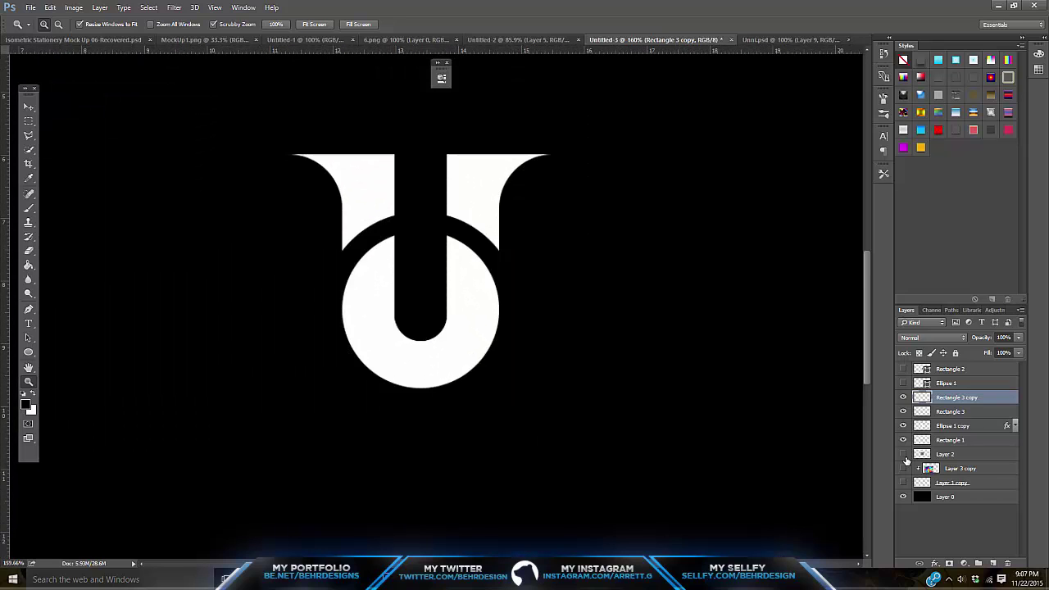
left_click_drag(510, 296, 410, 302)
scroll(436, 306, "left", 5)
Merge the layers from Rectangle 1 up to Rectangle 3 copy into a single U layer.
left_click(949, 441)
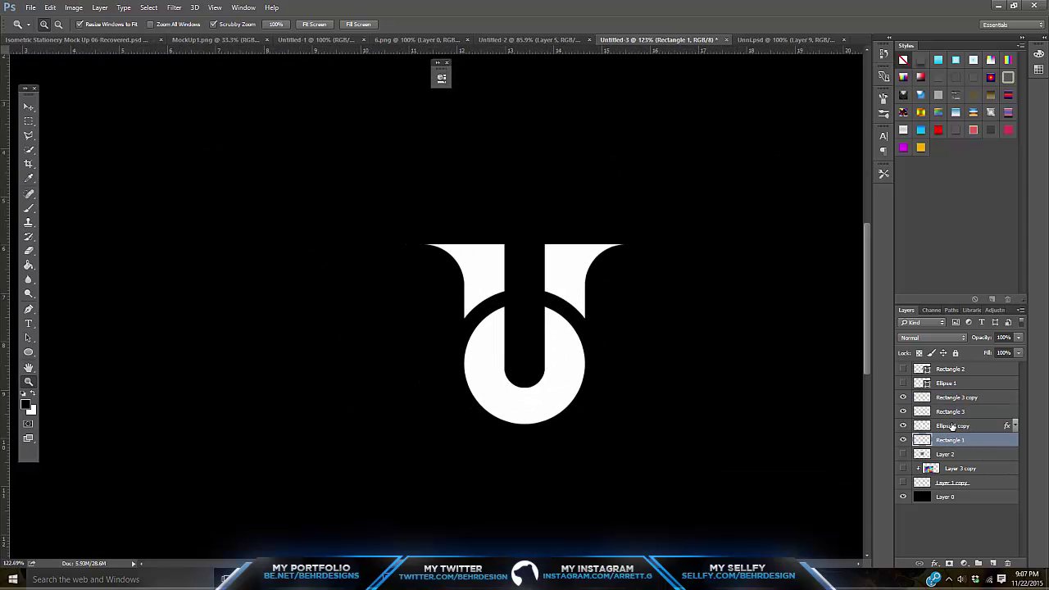
left_click(956, 400, "shift")
right_click(956, 400)
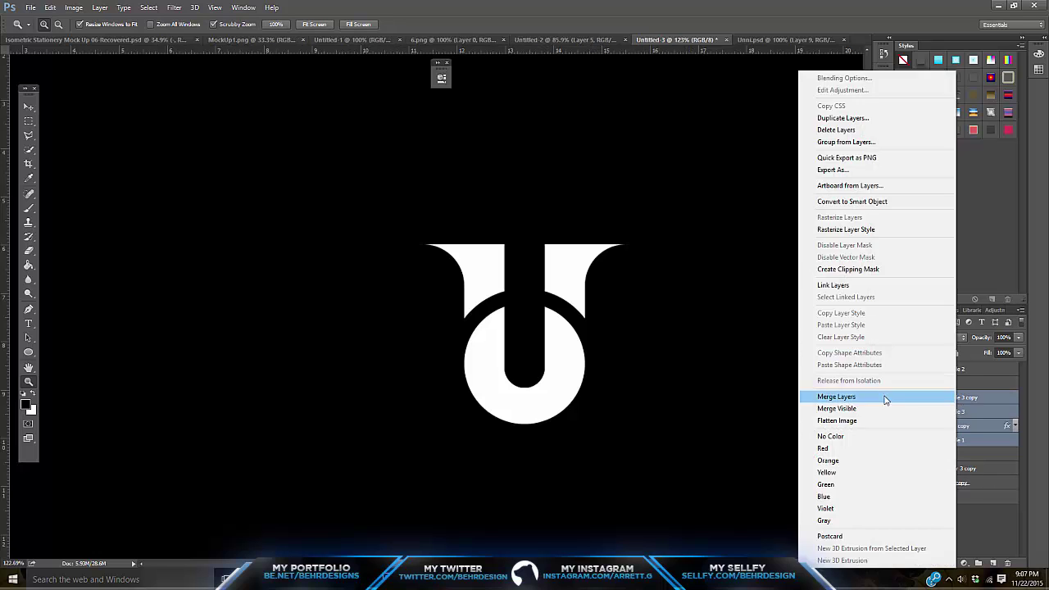
left_click(935, 397)
Duplicate the merged U so two copies stand side by side, and nudge both together to the right.
left_click(27, 109)
left_click_drag(515, 234, 571, 332)
key("ctrl+j")
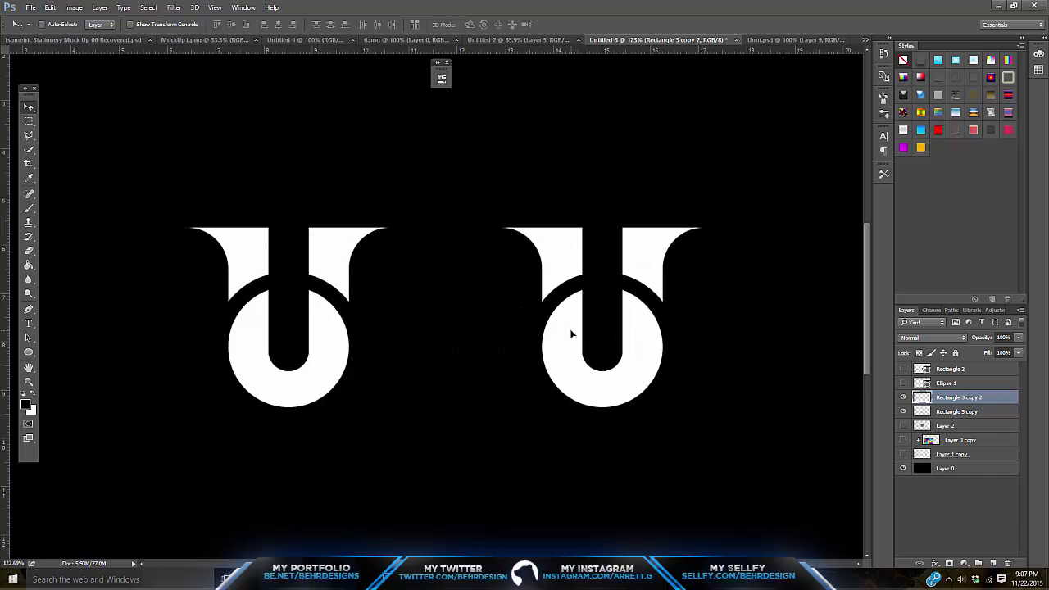
left_click(940, 410, "shift")
key("shift+Right")
key("shift+Right")
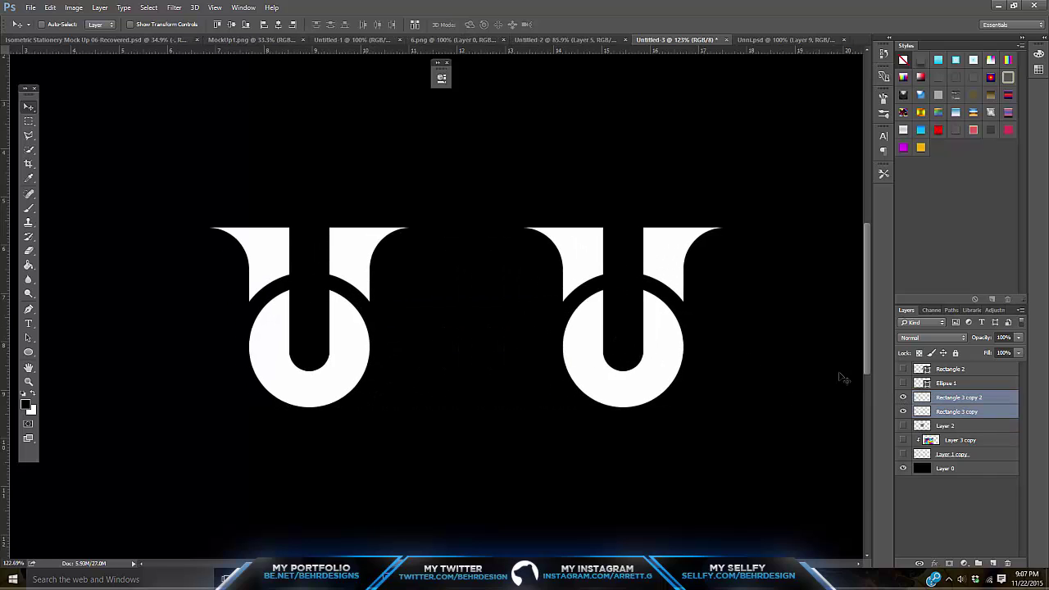
Lower the fill of the Rectangle 3 copy 2 layer to 0%.
left_click(976, 399)
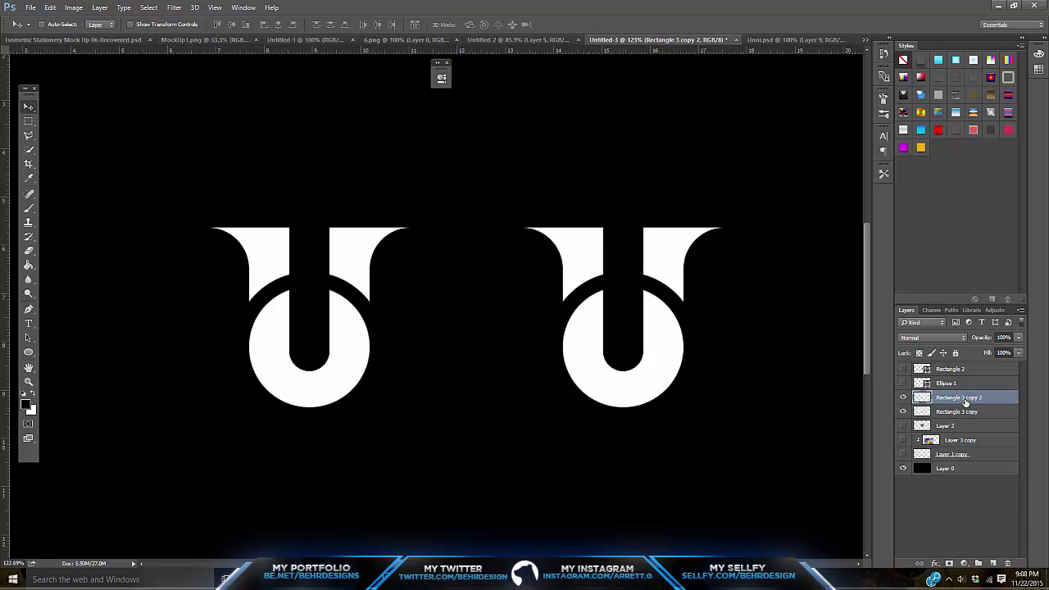
right_click(966, 402)
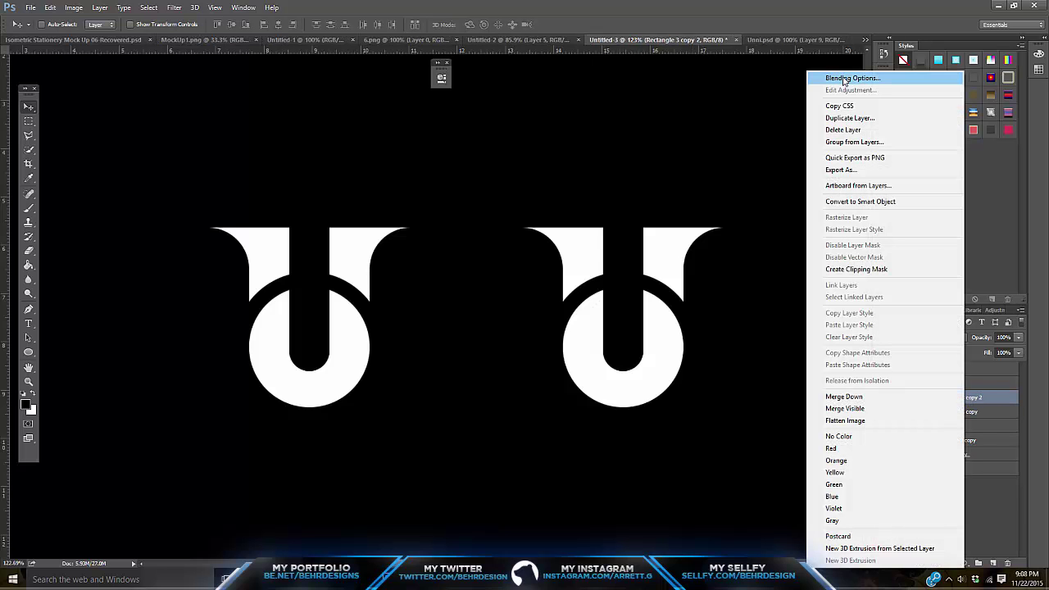
left_click(1027, 358)
left_click(1020, 354)
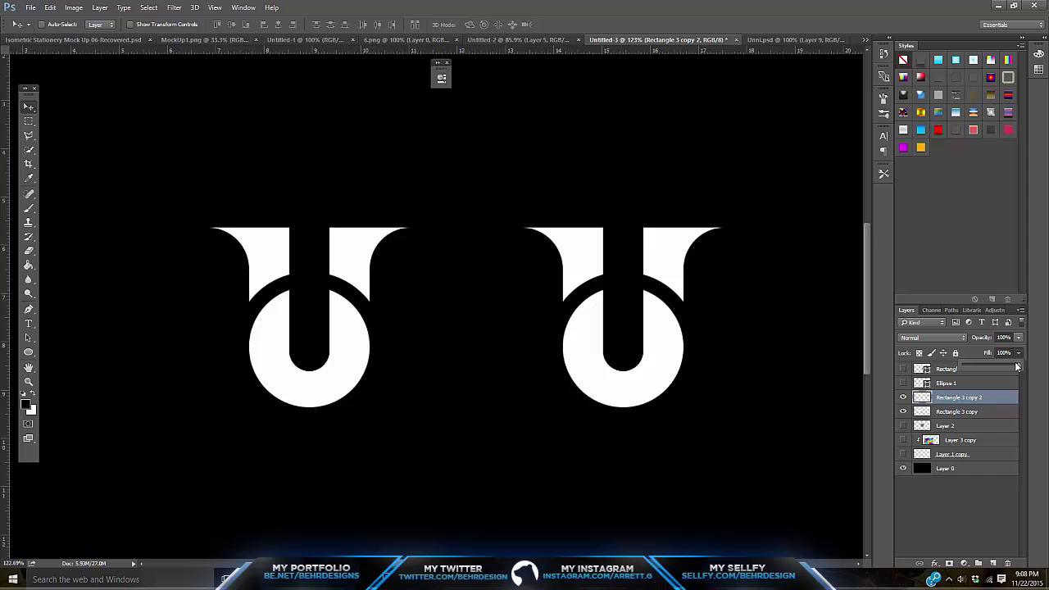
left_click_drag(1016, 366, 937, 375)
Add a Stroke layer style to Rectangle 3 copy 2 with size 8 px, position Inside and colour ffffff.
right_click(966, 400)
left_click(835, 80)
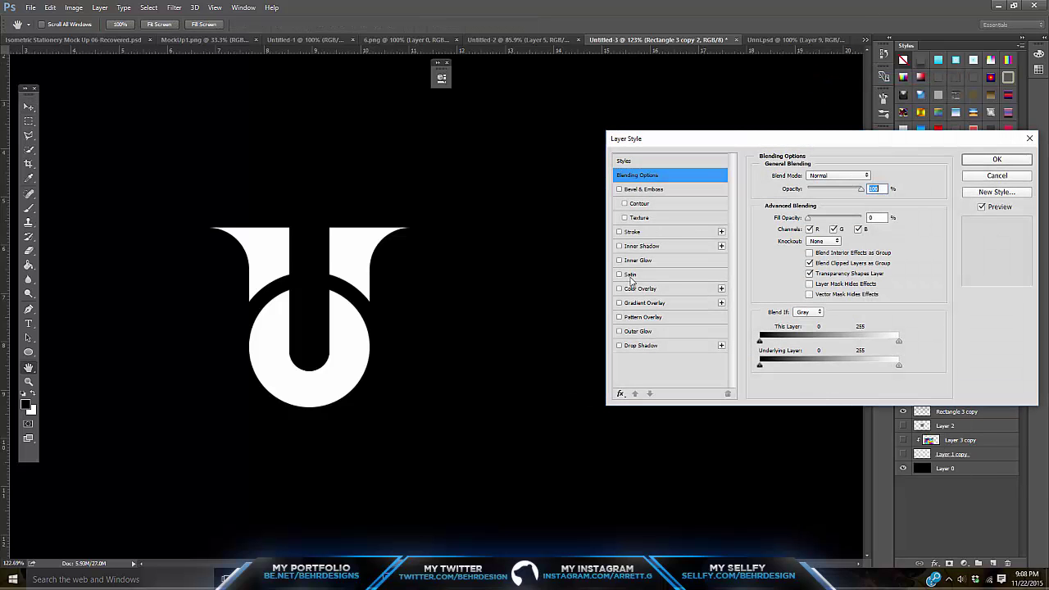
left_click(633, 232)
left_click(814, 189)
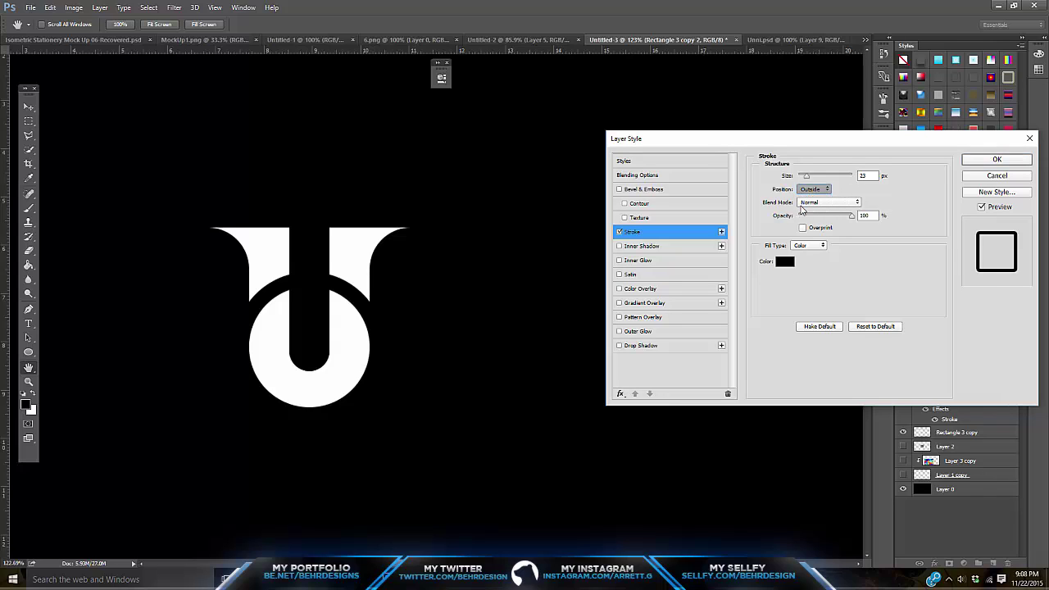
left_click(806, 205)
key("BackSpace")
key("BackSpace")
type("8")
left_click(785, 262)
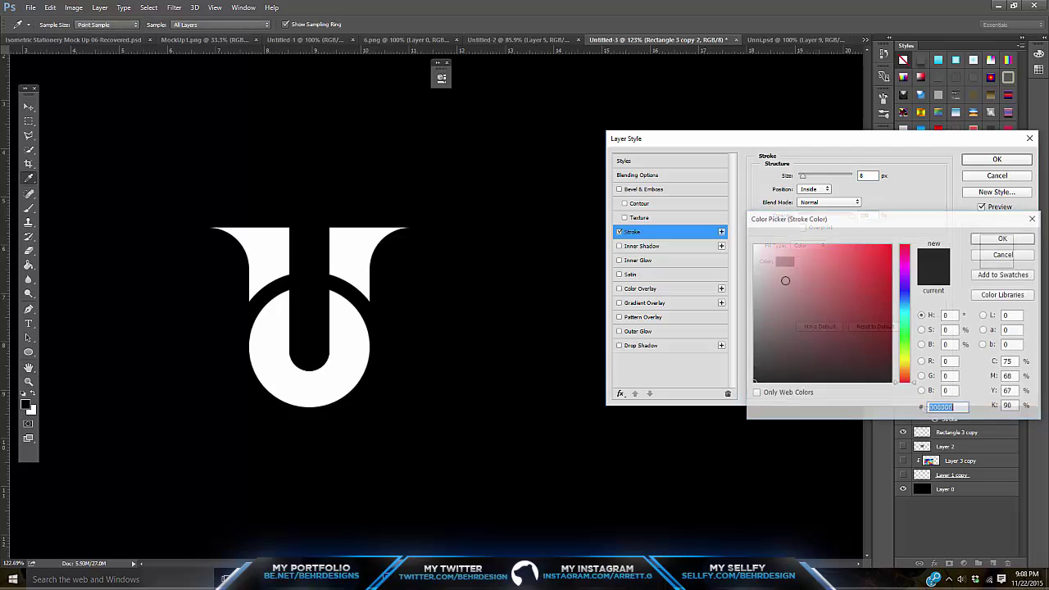
type("ffffff")
left_click(1005, 239)
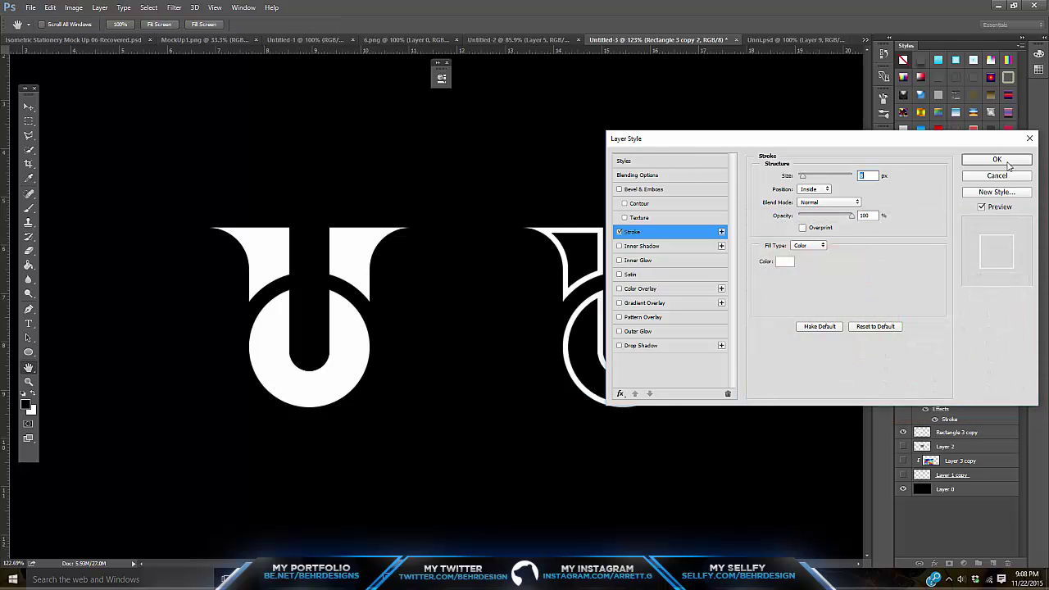
left_click(1007, 160)
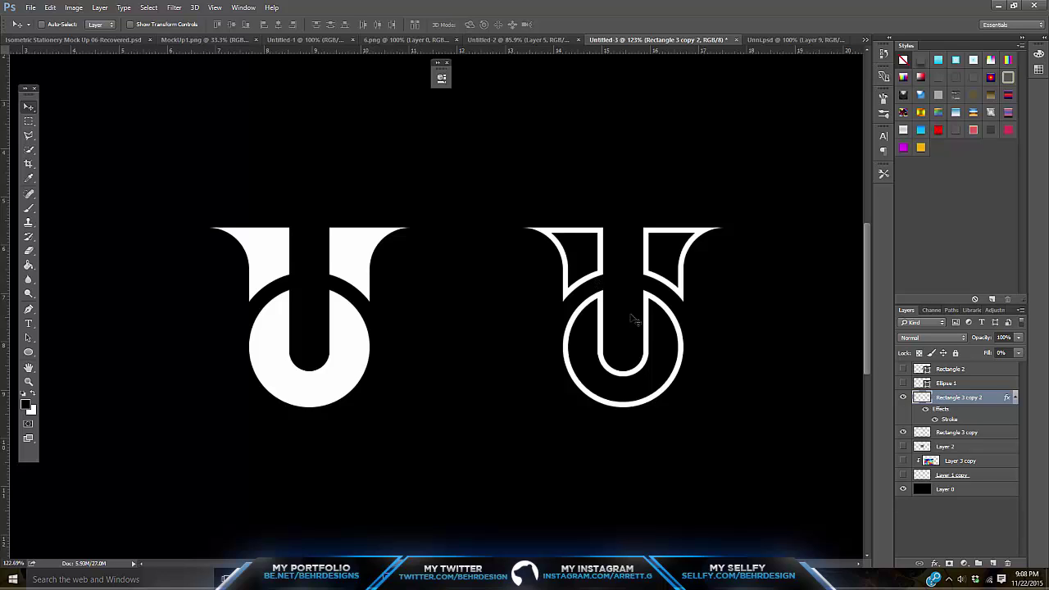
Try painting soft red behind the outlined U on a new layer beneath it, and undo the brush strokes.
left_click(993, 565)
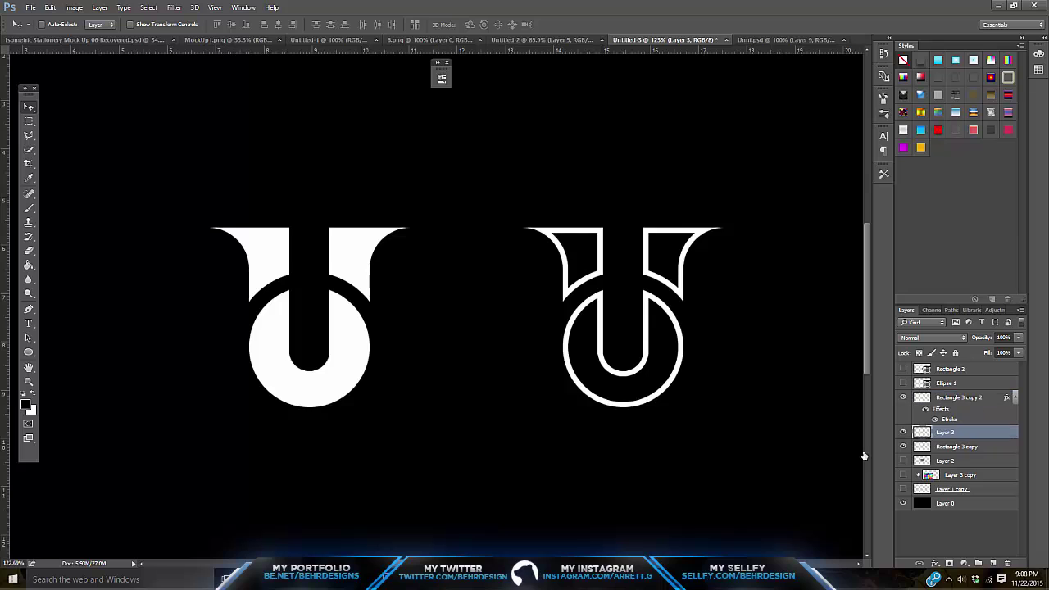
left_click(29, 208)
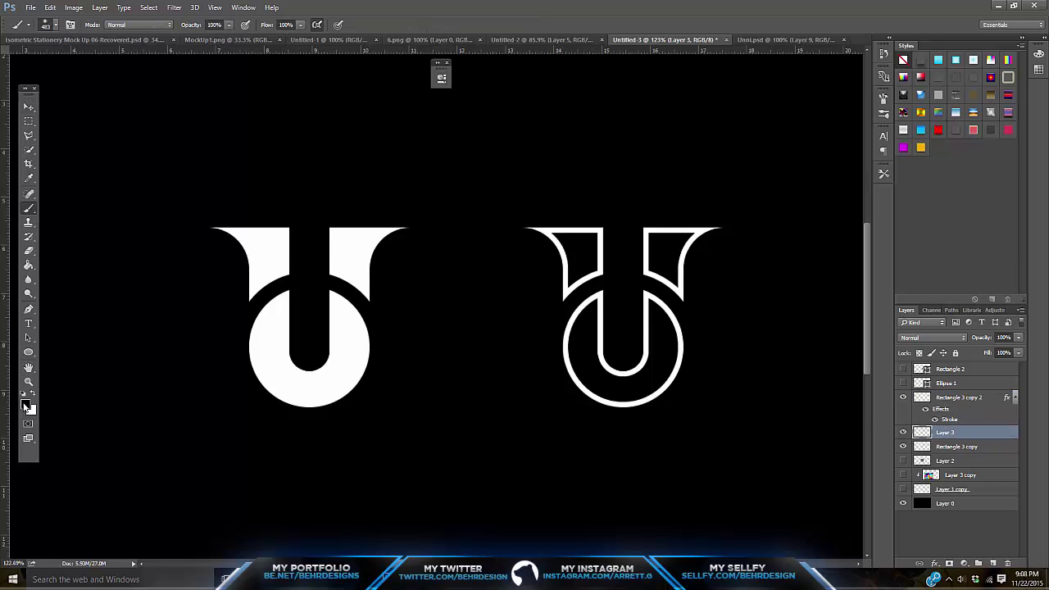
left_click(26, 405)
left_click(890, 249)
left_click(1003, 239)
mouse_move(767, 273)
left_mouse_down()
mouse_move(566, 352)
mouse_move(497, 356)
mouse_move(867, 422)
mouse_move(745, 194)
left_mouse_up()
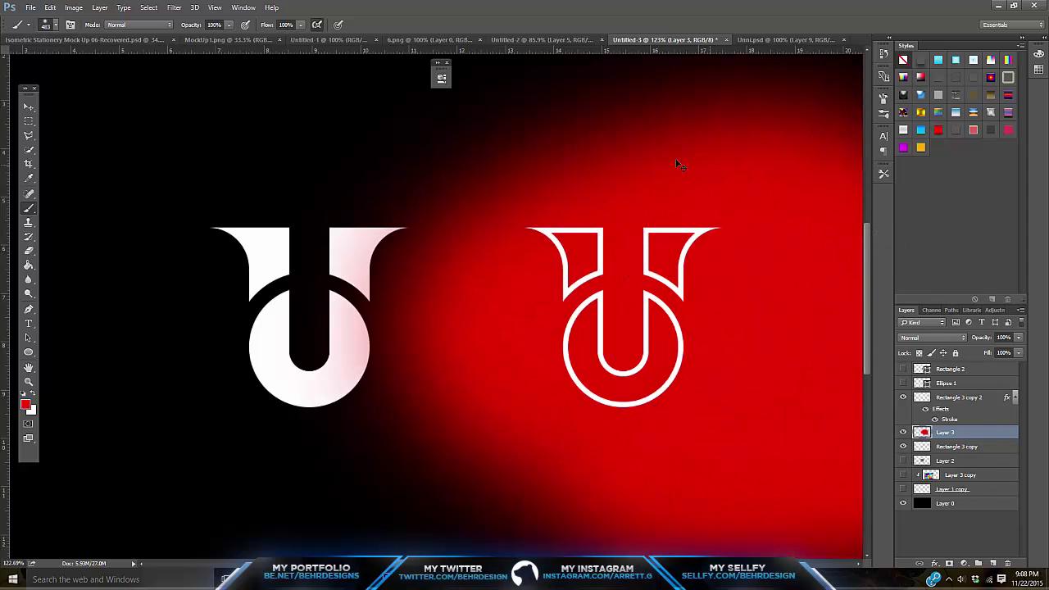
key("ctrl+z")
mouse_move(674, 168)
left_mouse_down()
mouse_move(705, 290)
mouse_move(647, 421)
mouse_move(459, 338)
left_mouse_up()
key("ctrl+z")
Try the Rectangle 3 copy 2 layer at 100% fill with its stroke still applied.
left_click(1018, 355)
left_click(965, 395)
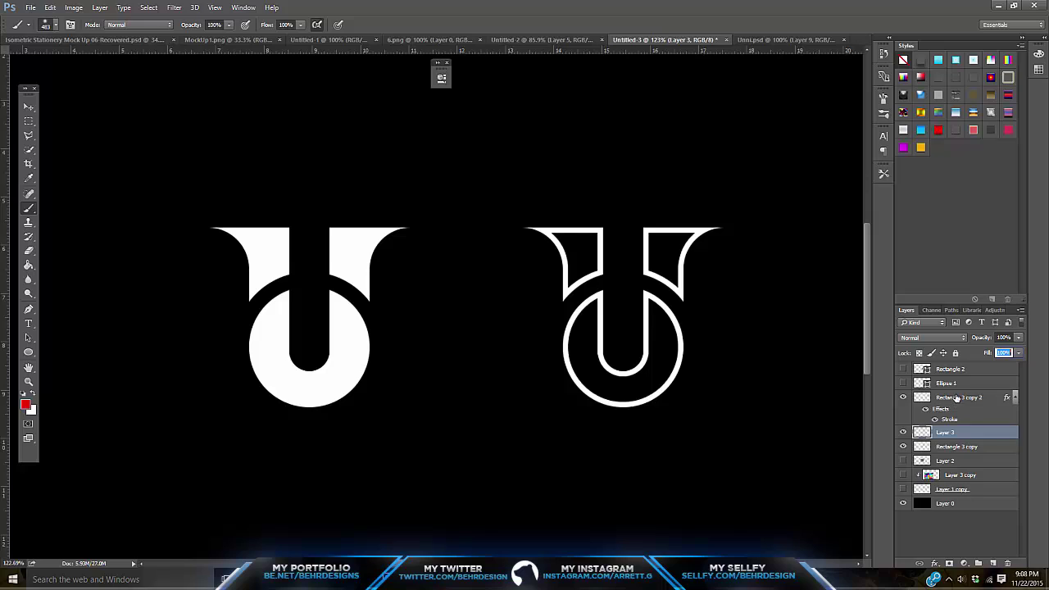
left_click(954, 398)
left_click_drag(1020, 357, 1039, 389)
Lower Layer 3's fill to about 1% and hide it, and set the Rectangle 3 copy 2 layer's fill to 0%.
left_click(954, 432)
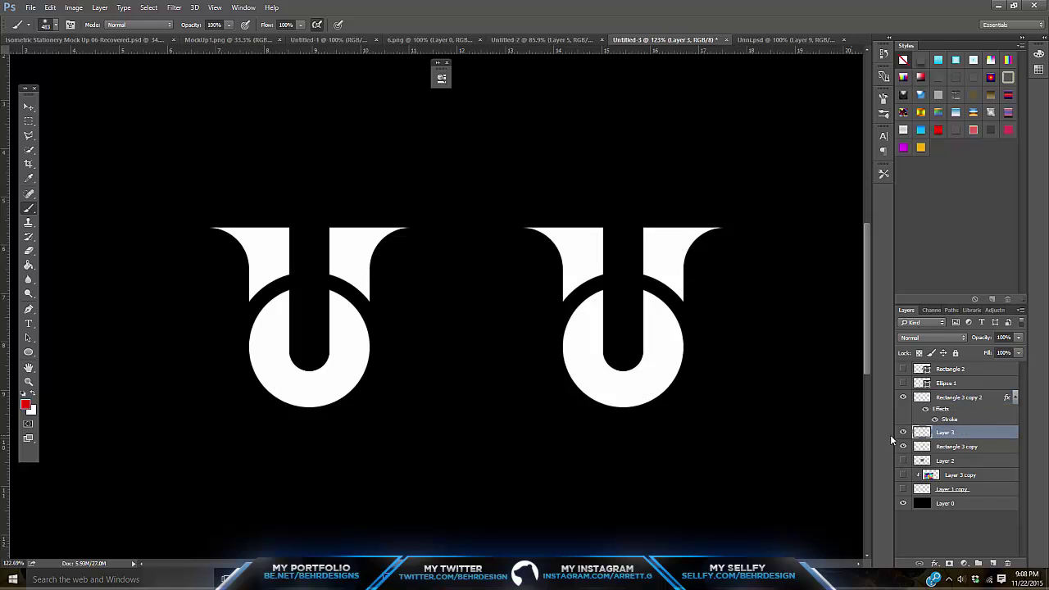
left_click_drag(1022, 355, 965, 374)
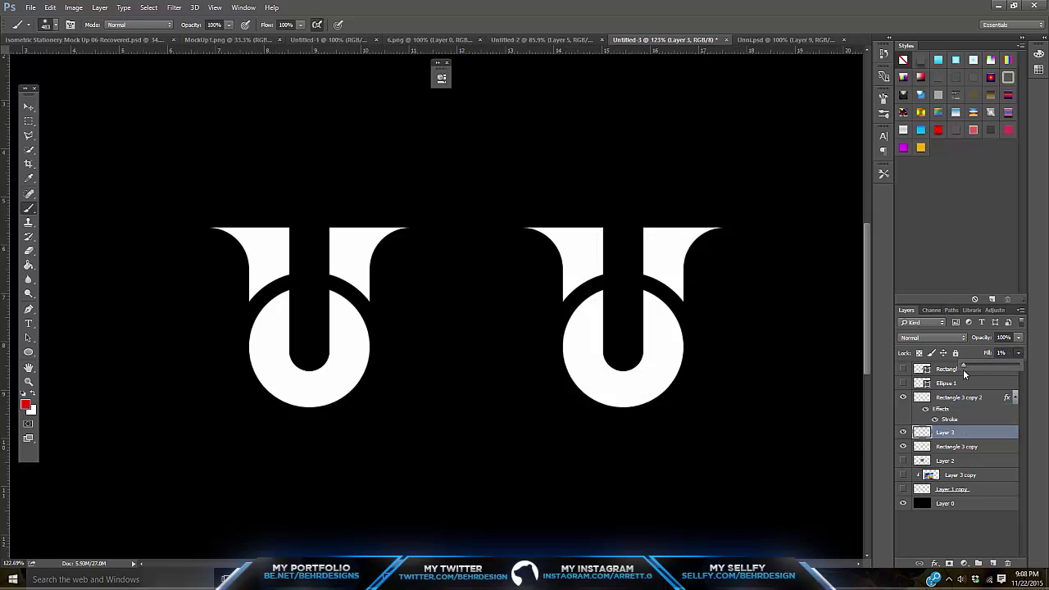
left_click(1022, 353)
left_click(904, 432)
left_click(960, 397)
left_click_drag(1022, 353, 965, 366)
Merge Rectangle 3 copy 2 with a new empty layer above it to flatten the stroke, and check the merged outline's visibility.
left_click(994, 564)
left_click(994, 563)
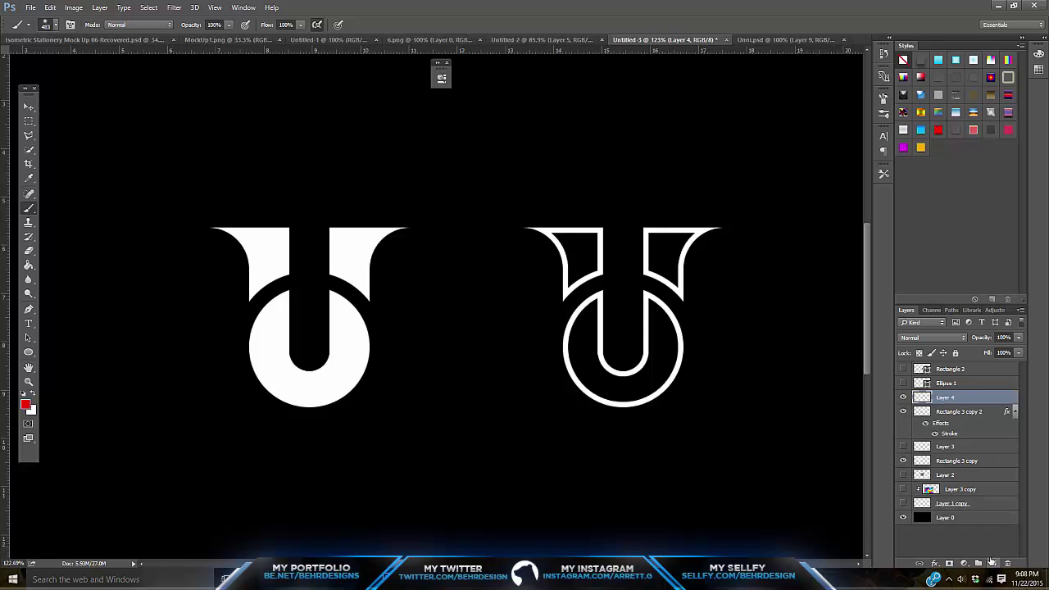
left_click(962, 413, "ctrl")
right_click(960, 411)
left_click(839, 396)
left_click(903, 398)
left_click(904, 397)
Rename the merged outline layer as Logo and hide the solid U on the Rectangle 3 copy layer.
double_click(948, 398)
type("Logo")
key("Return")
left_click(904, 425)
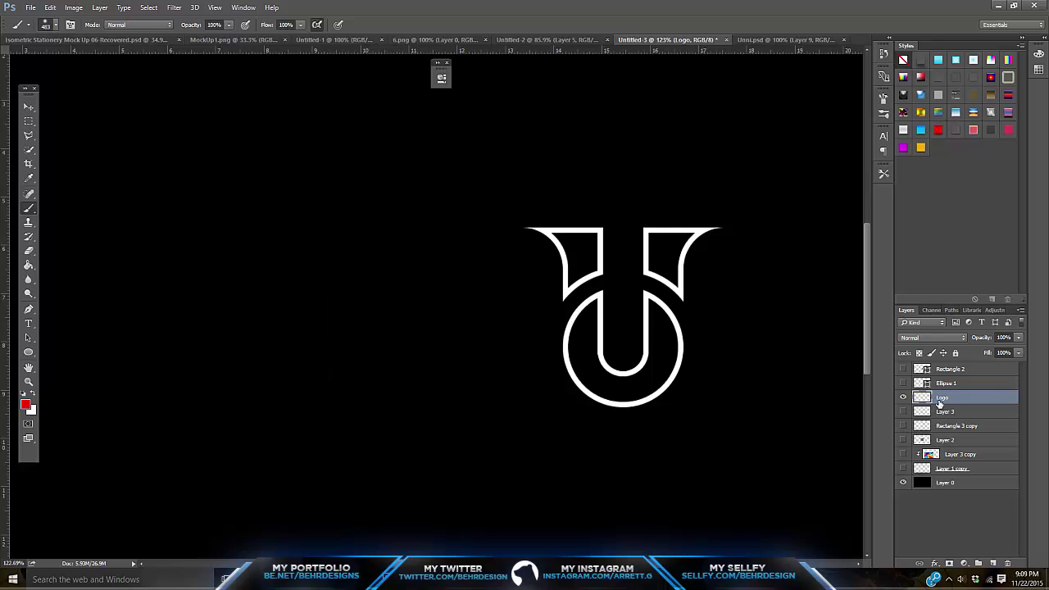
Move the white outlined Logo layer toward the middle of the black canvas.
left_click(28, 108)
mouse_move(526, 197)
left_mouse_down()
mouse_move(327, 195)
mouse_move(348, 195)
left_mouse_up()
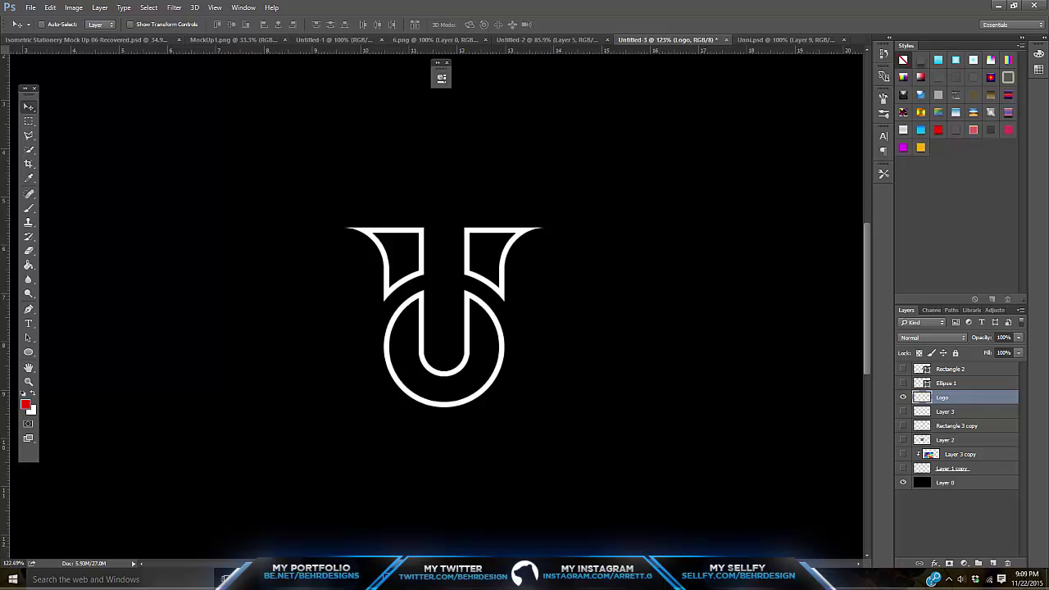
left_click_drag(456, 335, 466, 335)
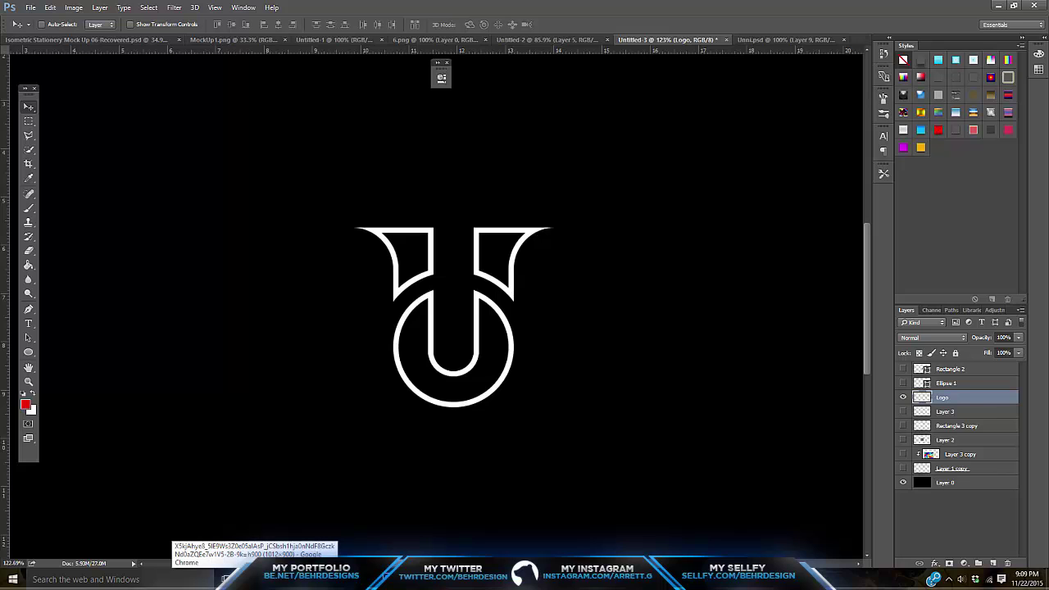
Copy the colourful polygon image from Chrome, paste it above the Logo layer in Photoshop, and clip it to the outline.
left_click(255, 580)
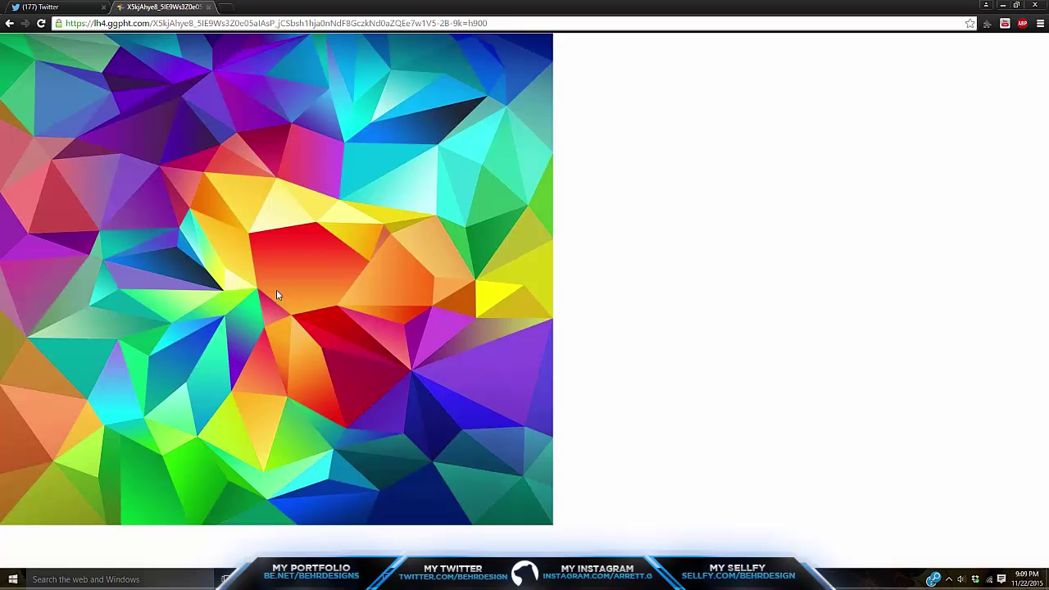
right_click(191, 173)
left_click(238, 214)
key("alt+Tab")
key("ctrl+v")
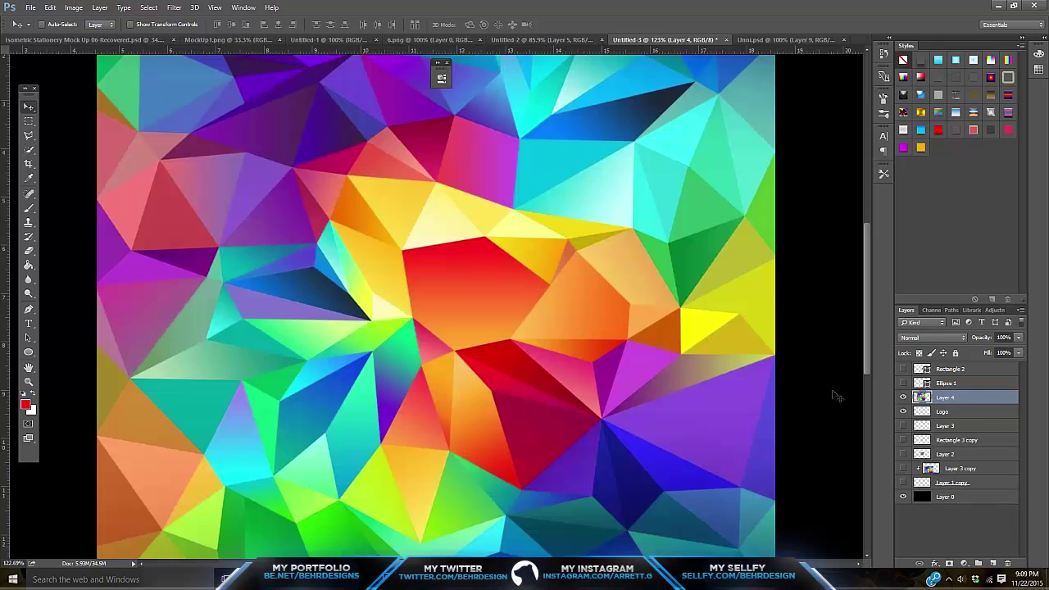
left_click(982, 407, "alt")
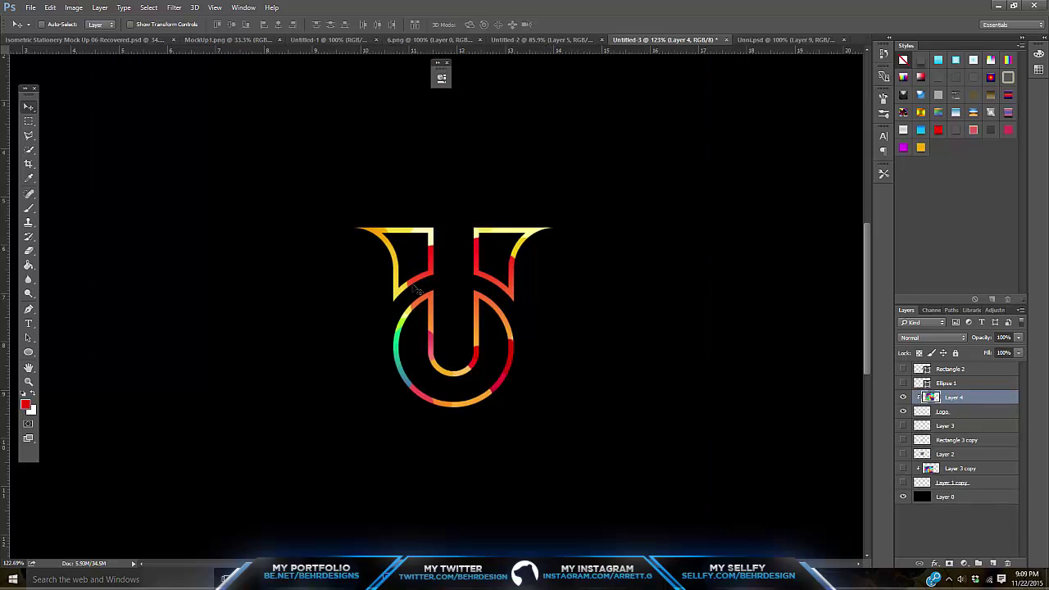
left_click_drag(328, 140, 522, 319)
Select the clipped polygon layer together with the Logo layer and move both to the centre of the canvas.
left_click(27, 382)
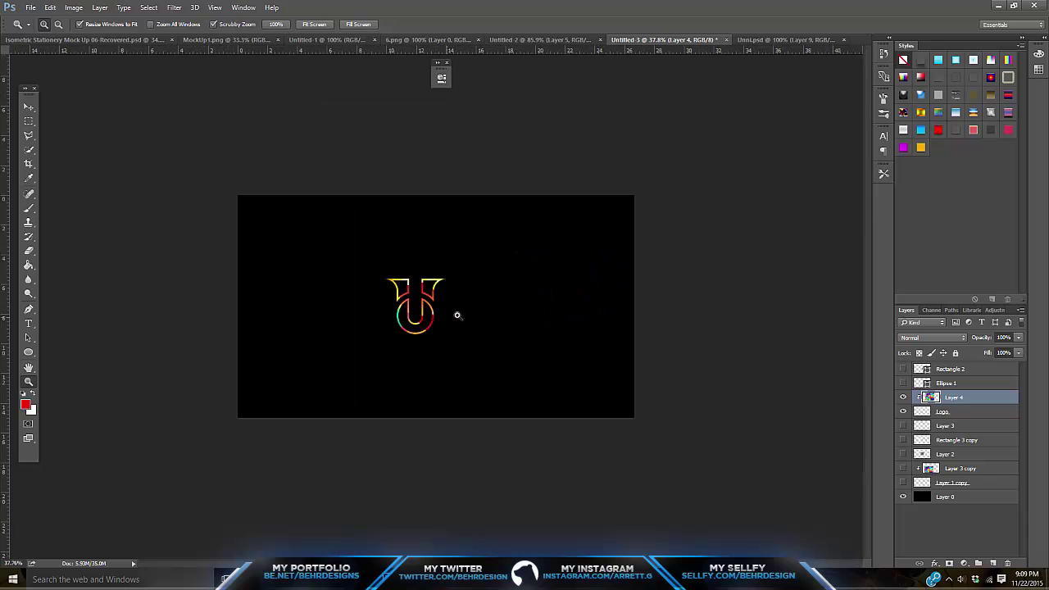
left_click_drag(457, 314, 484, 312)
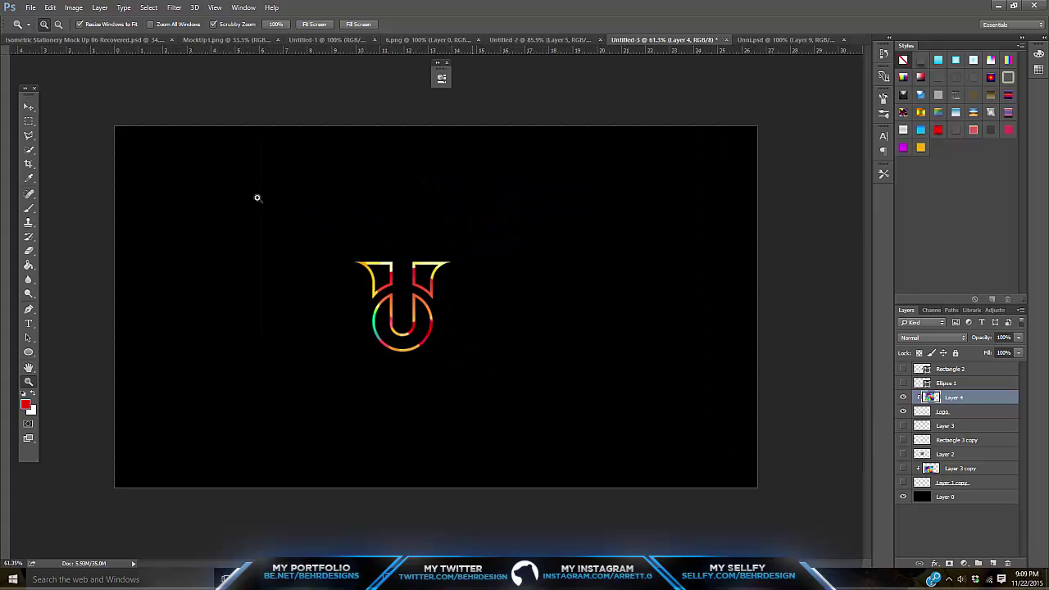
left_click(24, 106)
left_click(929, 411, "shift")
left_click_drag(580, 274, 585, 278)
mouse_move(516, 263)
left_mouse_down()
mouse_move(555, 263)
mouse_move(534, 263)
left_mouse_up()
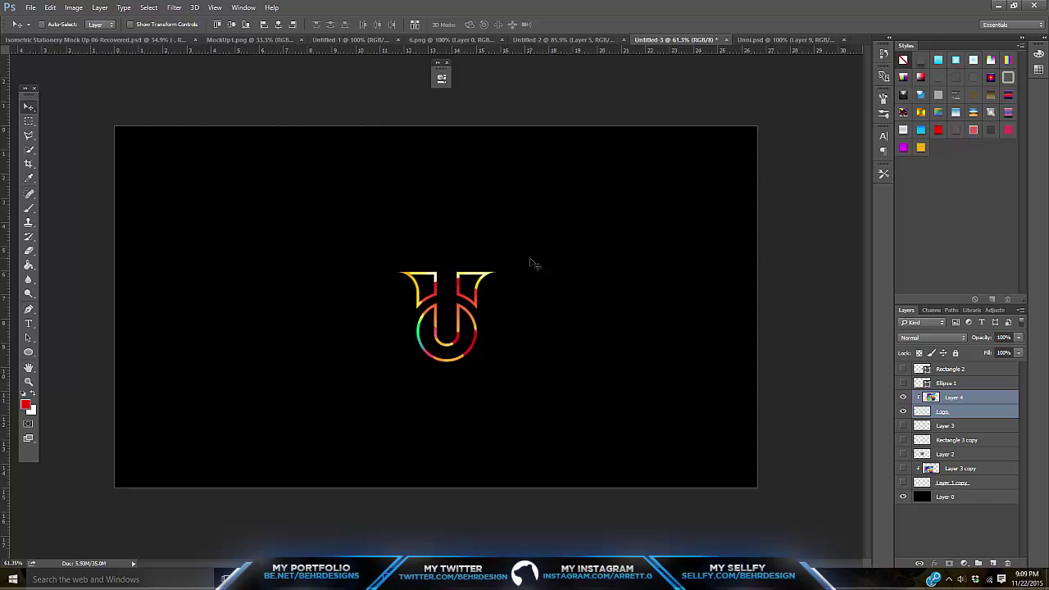
On a new layer below Logo, paint white glows with a soft 514 px brush at two opposite corners and the upper and lower edges.
left_click(946, 412)
left_click(947, 426)
left_click(993, 564)
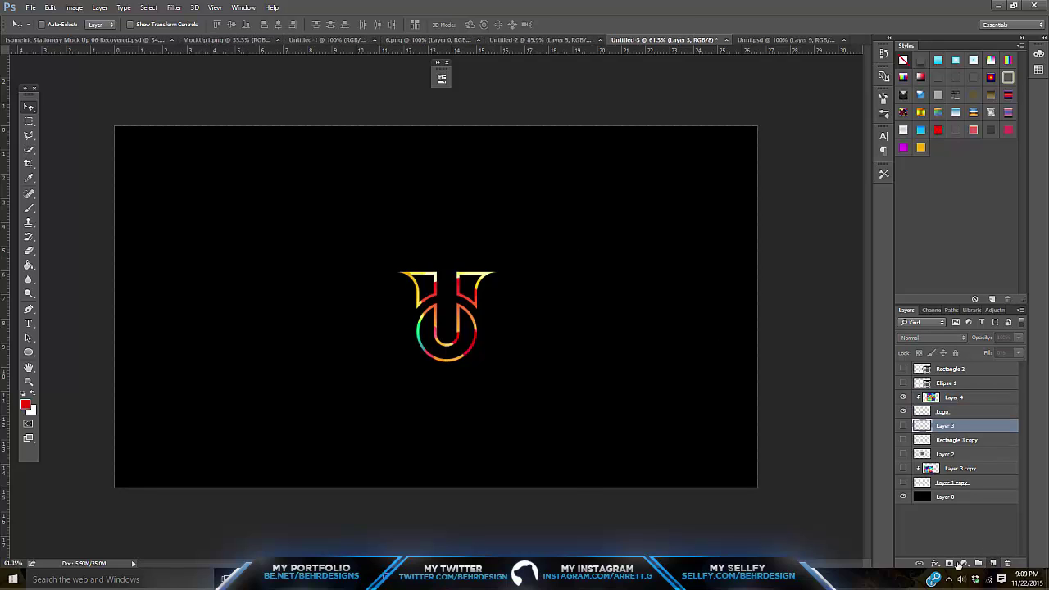
left_click(29, 208)
left_click(31, 394)
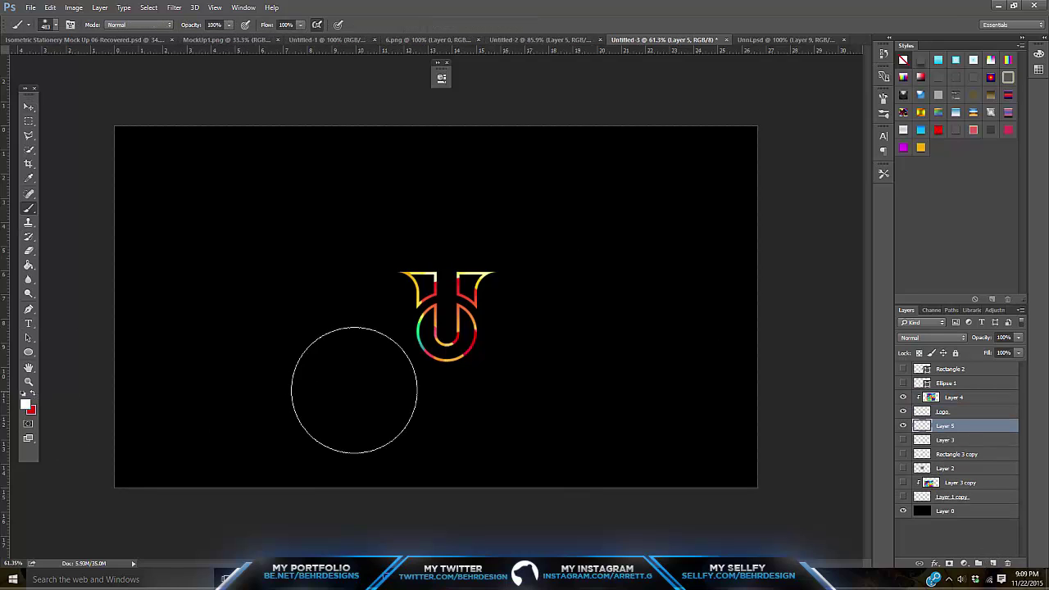
left_click(57, 25)
left_click_drag(123, 62, 126, 63)
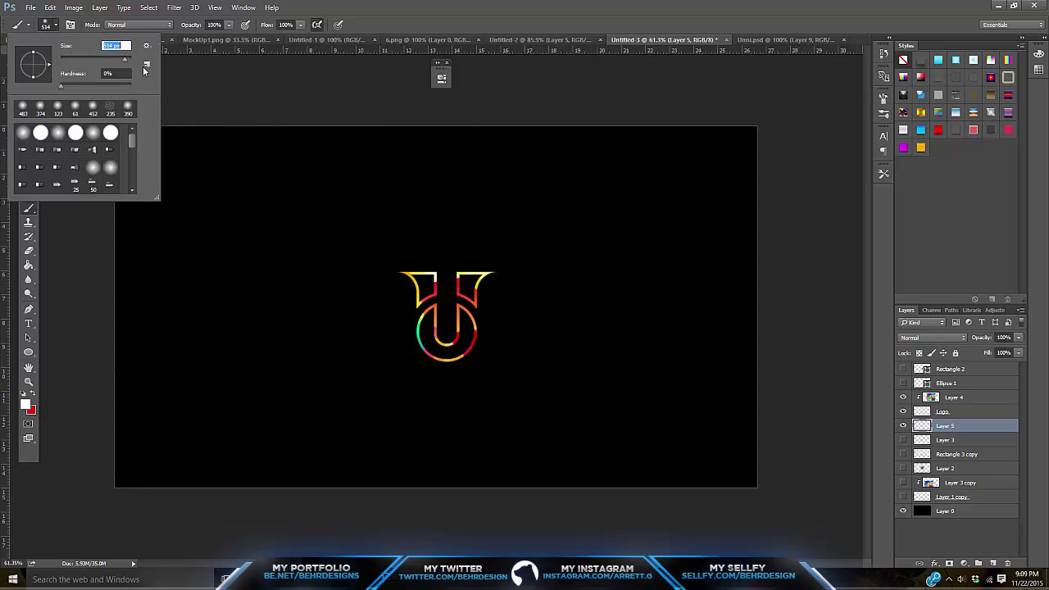
left_click(770, 489)
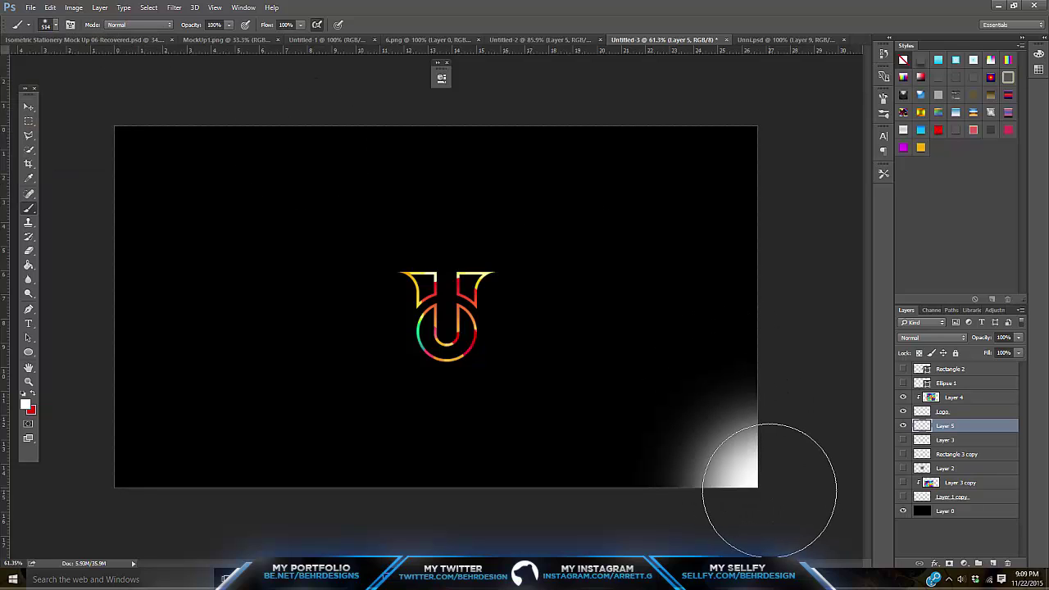
left_click(136, 142)
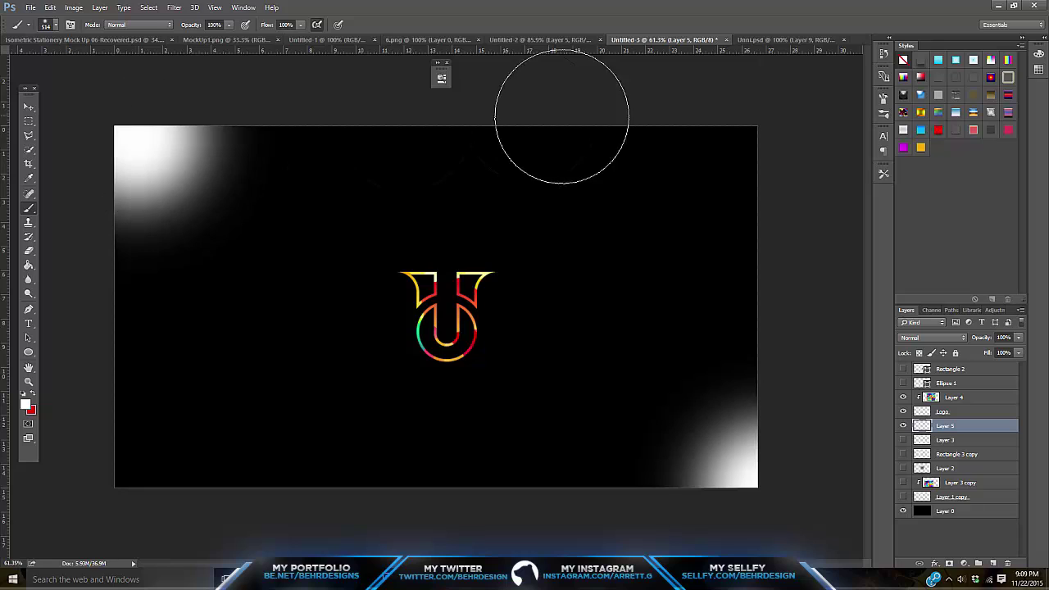
left_click(593, 115)
left_click(348, 520)
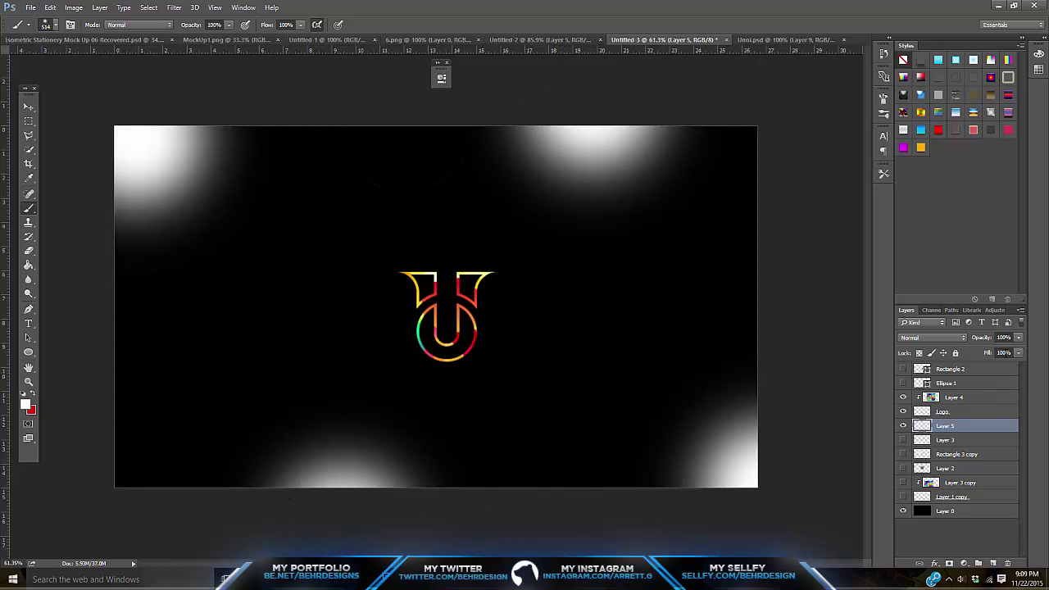
Lower the white glow layer's opacity to 17% and inspect the coloured logo against the softened background.
left_click_drag(982, 353, 976, 353)
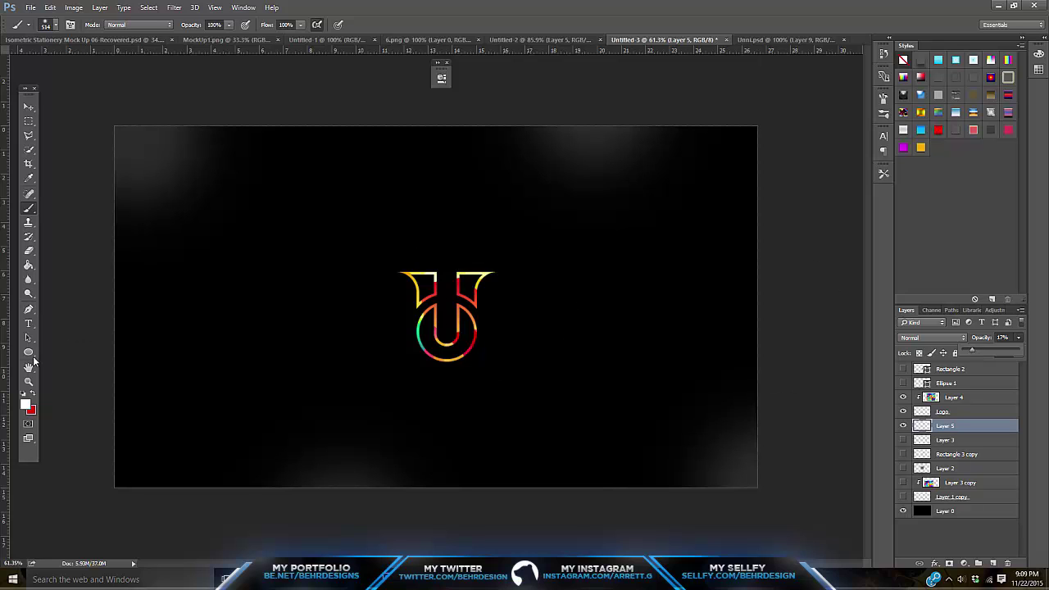
left_click(29, 382)
left_click(438, 270, "alt")
left_click_drag(439, 270, 467, 301)
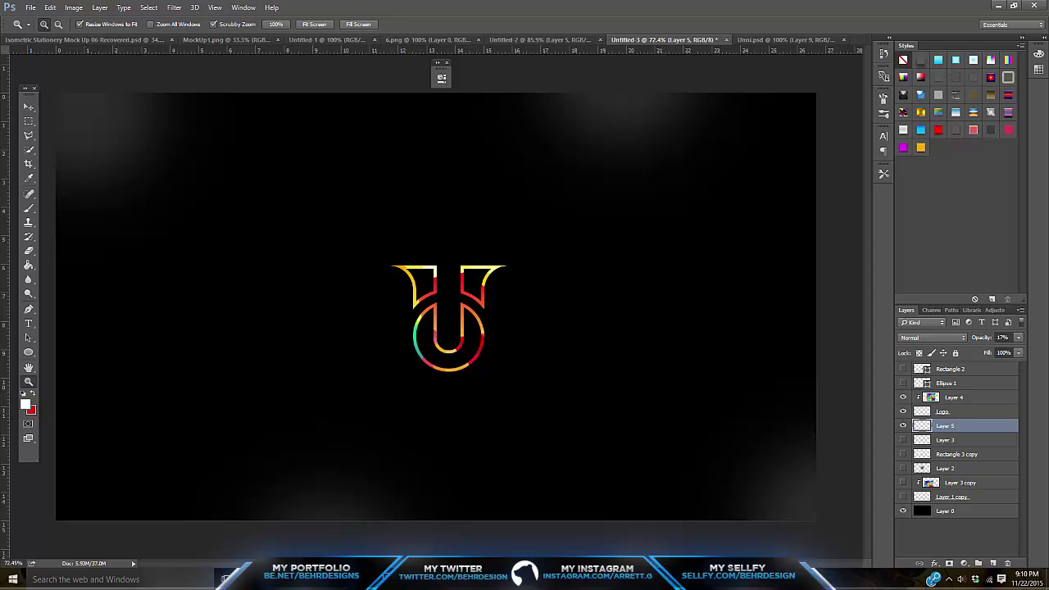
Show the pencil sketch on Layer 2 and place it to the right of the finished logo for a close side-by-side comparison.
key("alt+Tab")
left_click(903, 468)
left_click(28, 108)
left_click_drag(386, 182, 538, 248)
key("ctrl+z")
left_click(965, 471)
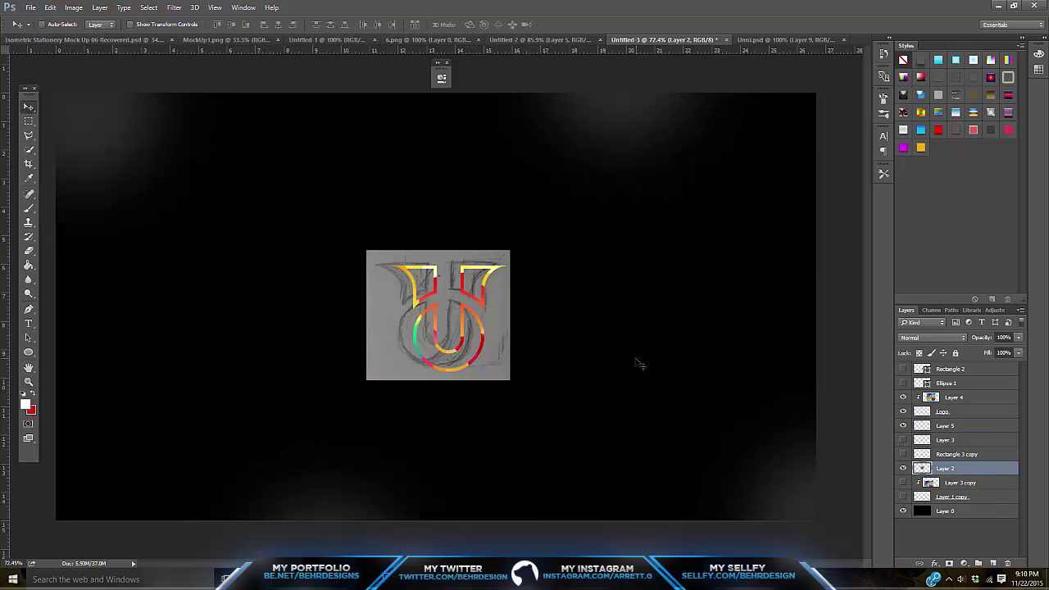
left_click_drag(638, 362, 772, 399)
mouse_move(616, 335)
left_mouse_down()
mouse_move(634, 347)
mouse_move(640, 331)
mouse_move(641, 351)
mouse_move(667, 346)
left_mouse_up()
left_click(29, 382)
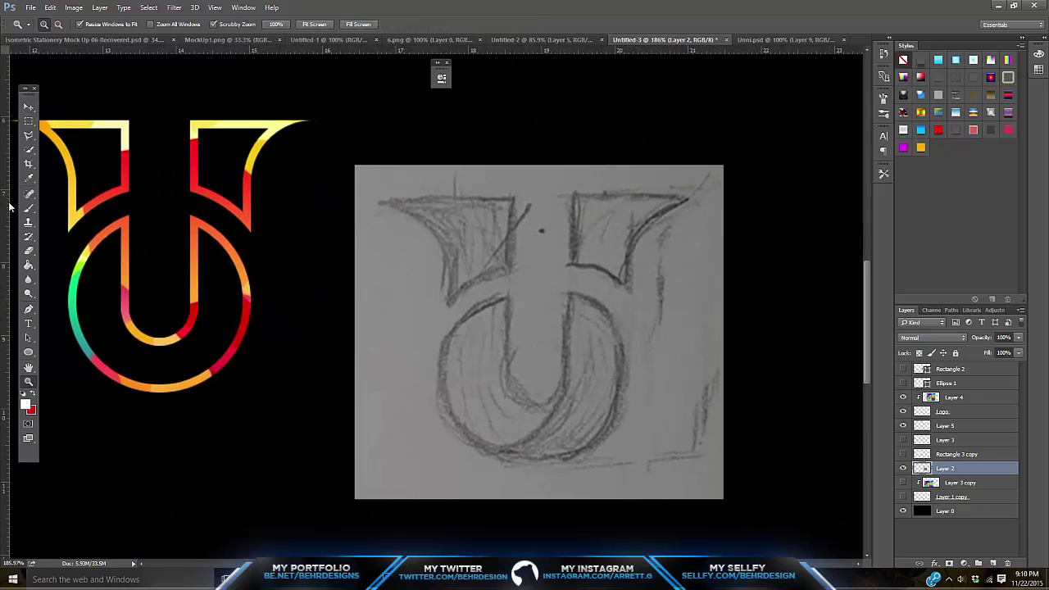